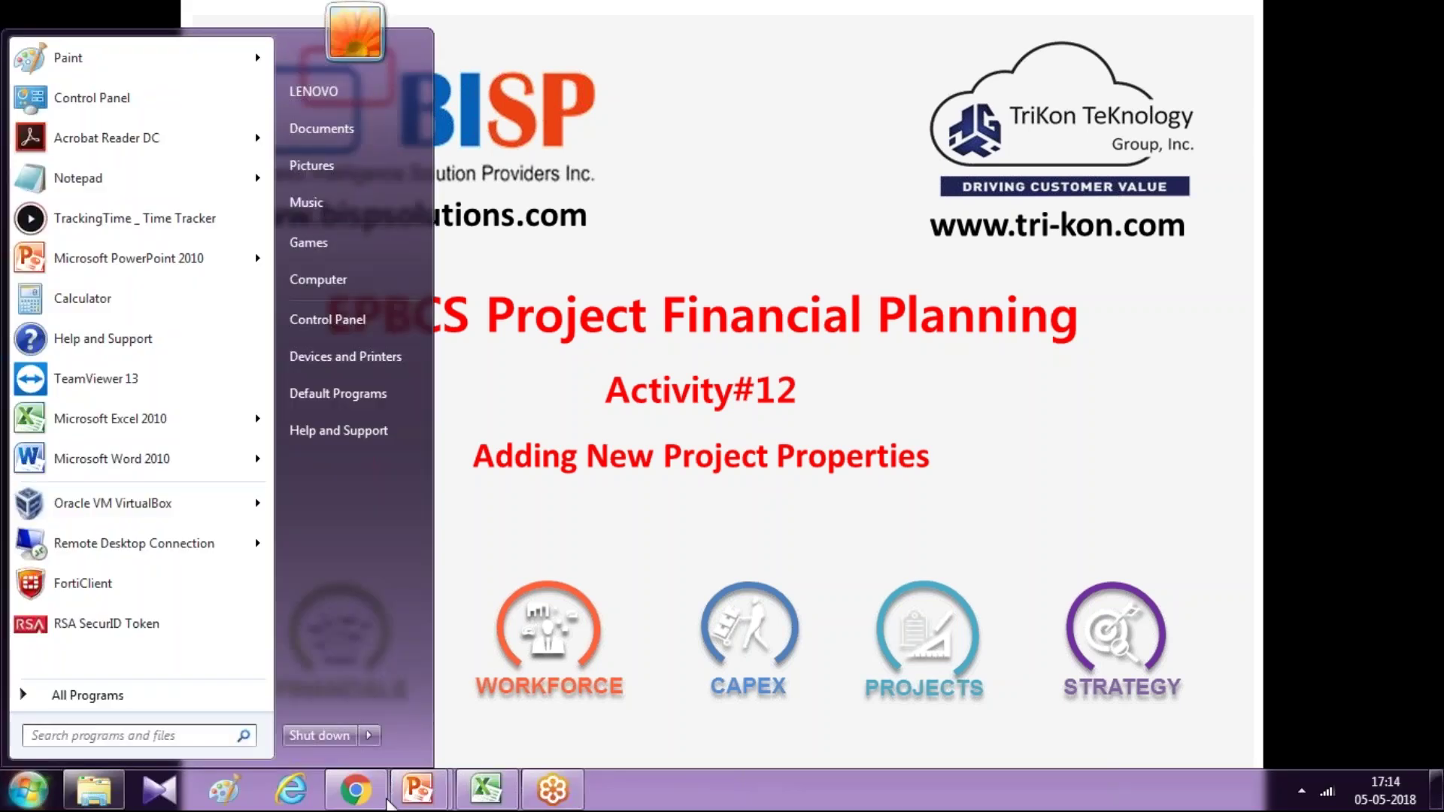
- Bring the Project Risk.xls risk register forward and review its header and project info cells
click(515, 801)
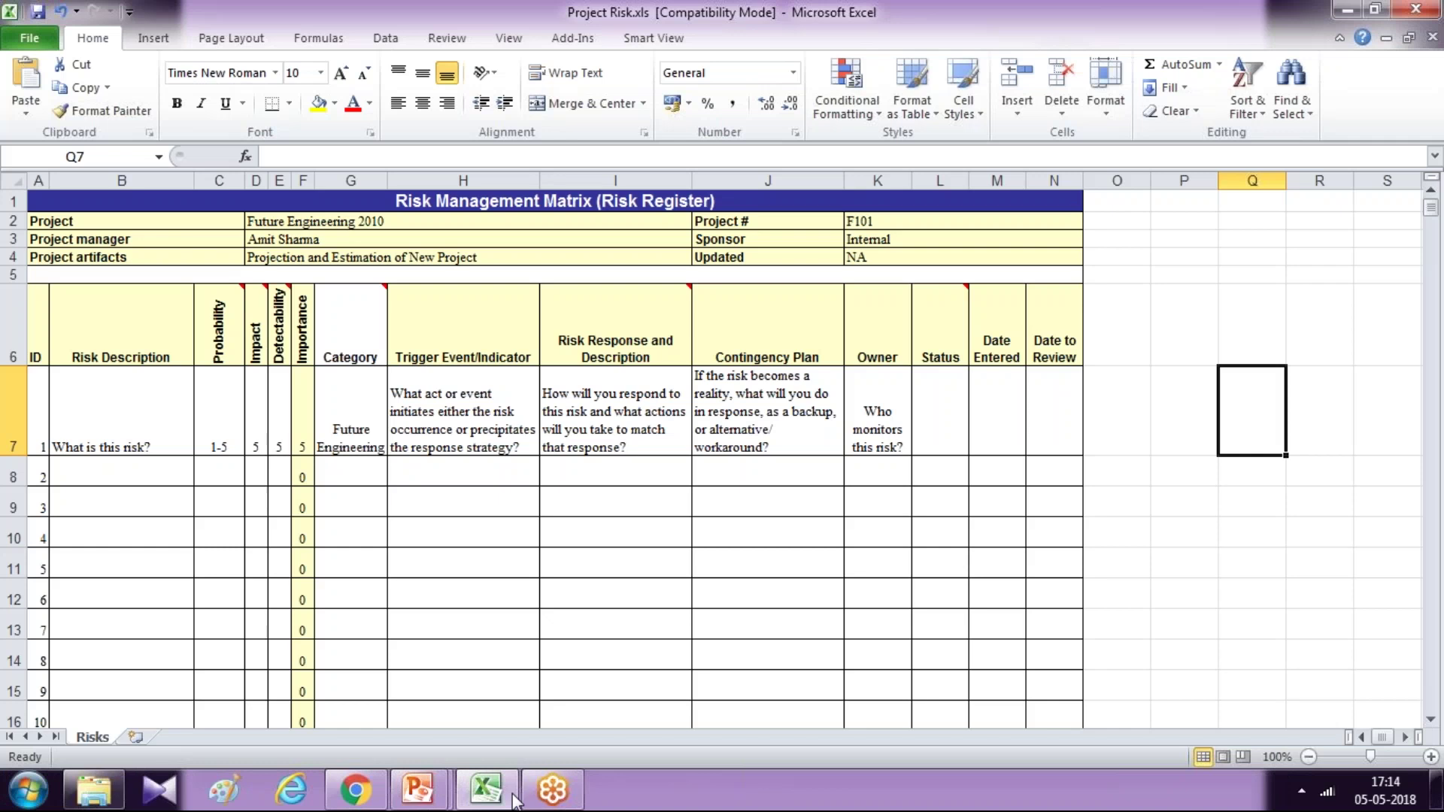
key(Left)
key(Left)
key(Left)
key(Left)
key(Left)
key(Left)
key(Left)
key(Left)
key(Left)
key(Left)
key(Left)
key(Left)
key(Left)
key(Left)
key(Left)
key(Left)
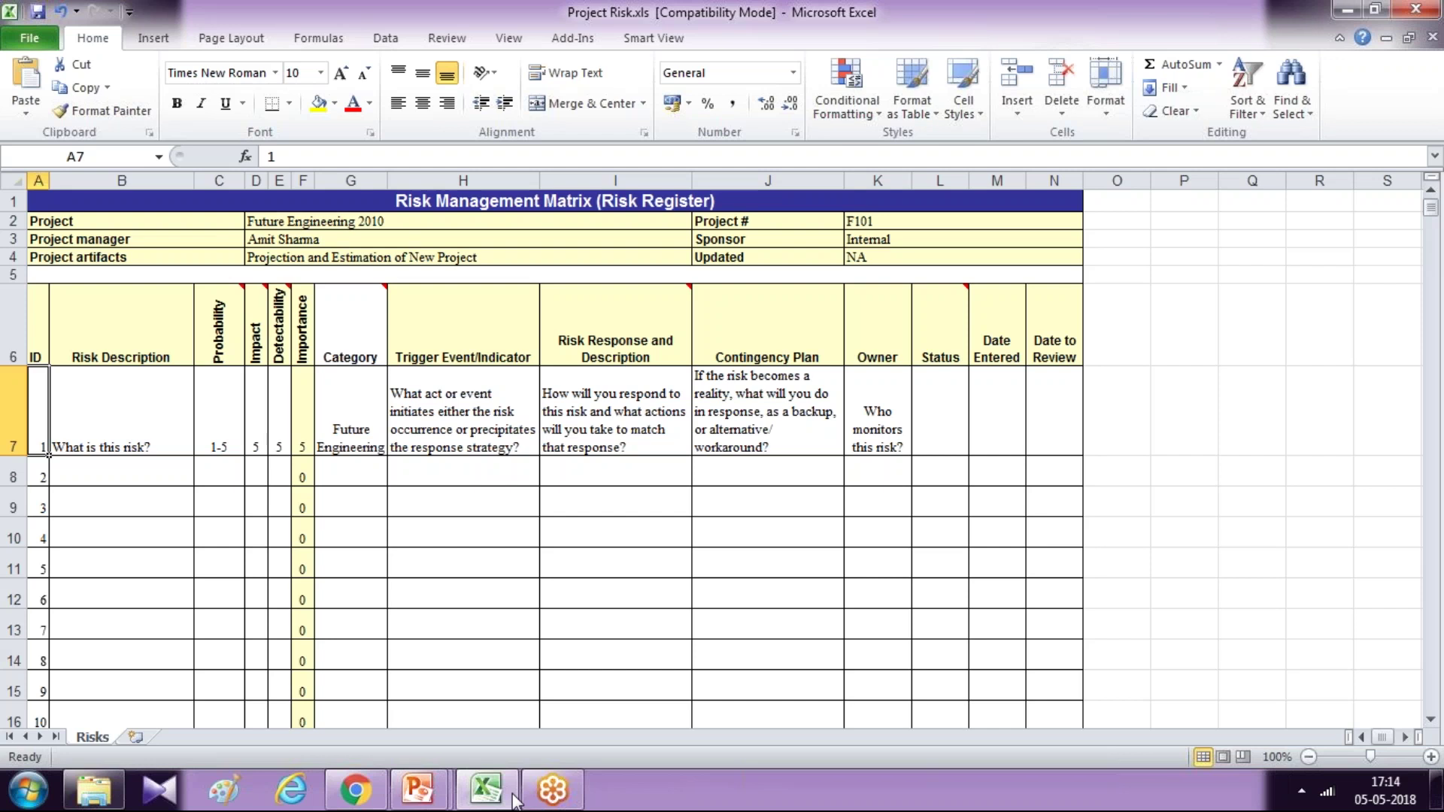
click(524, 292)
click(584, 237)
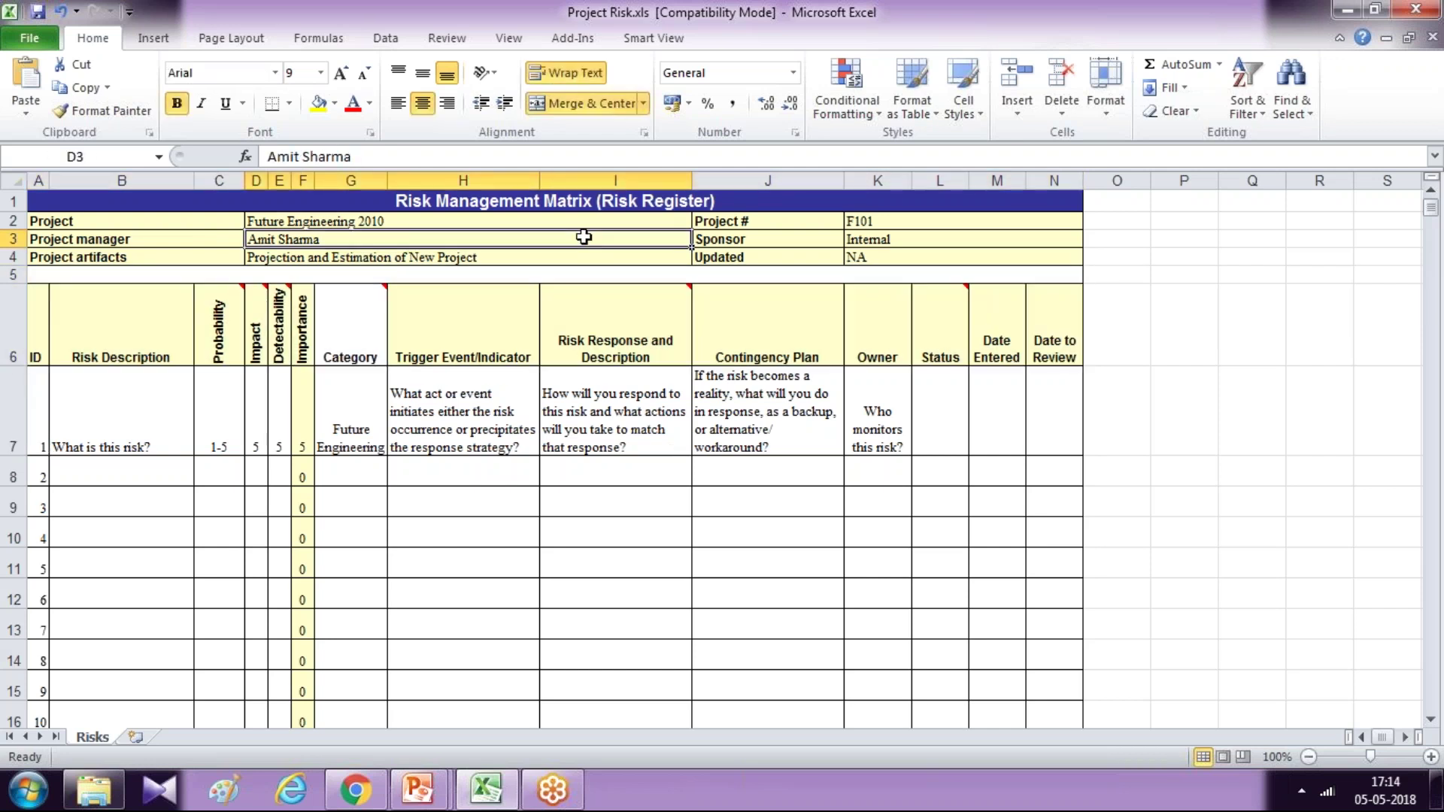
key(Down)
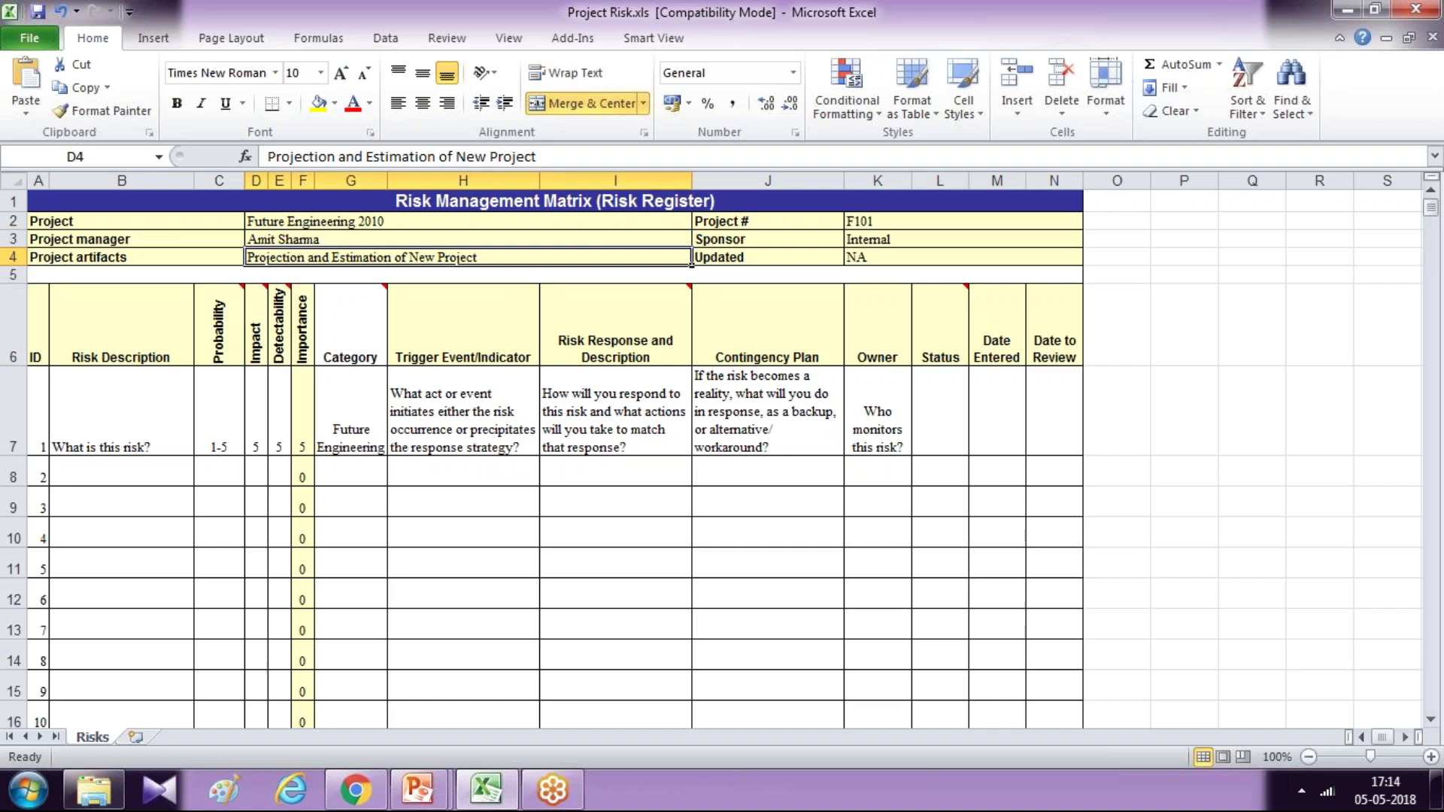
click(881, 241)
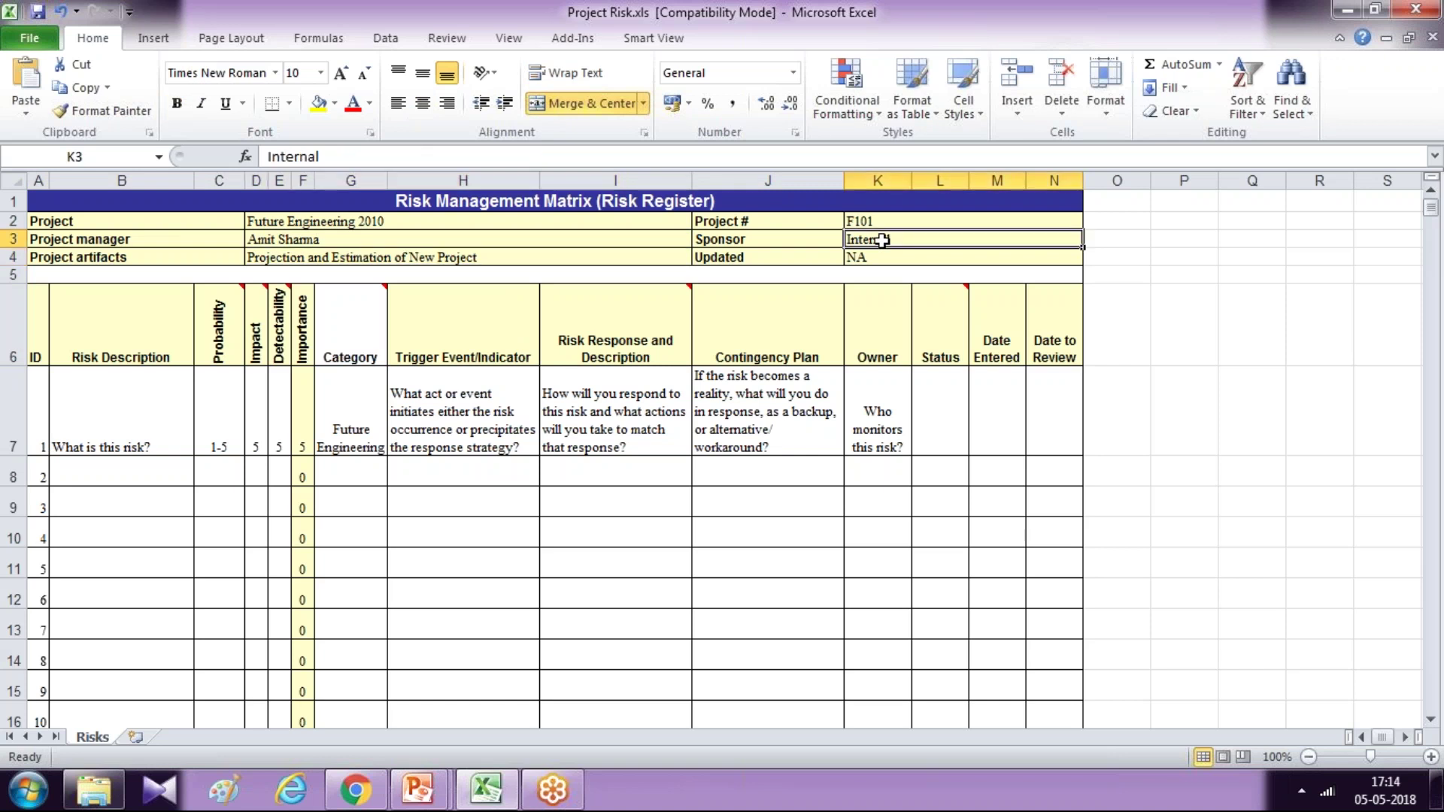
- Review the first risk's ID and description, then show the Probability header's 1–4 likelihood comment
click(46, 403)
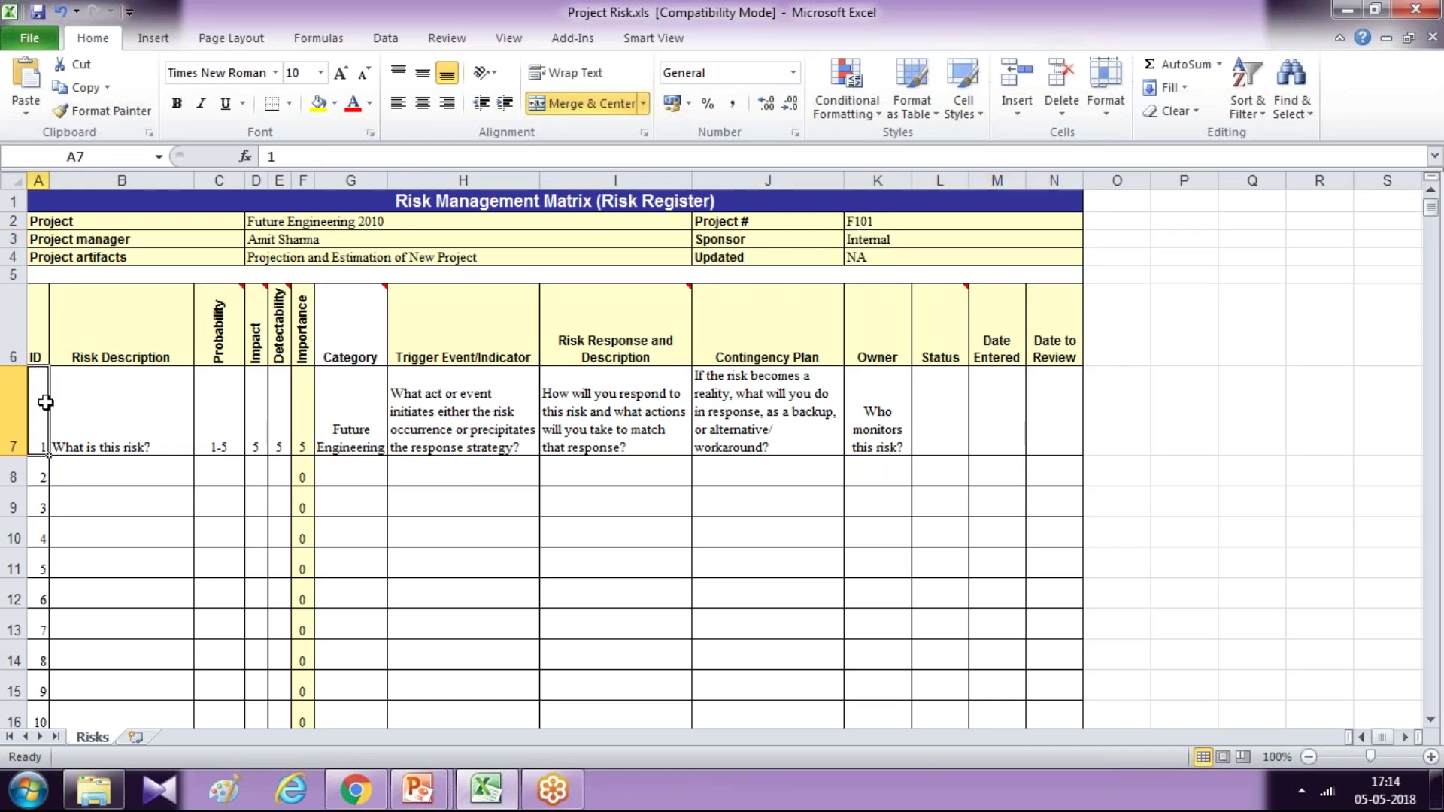
click(101, 403)
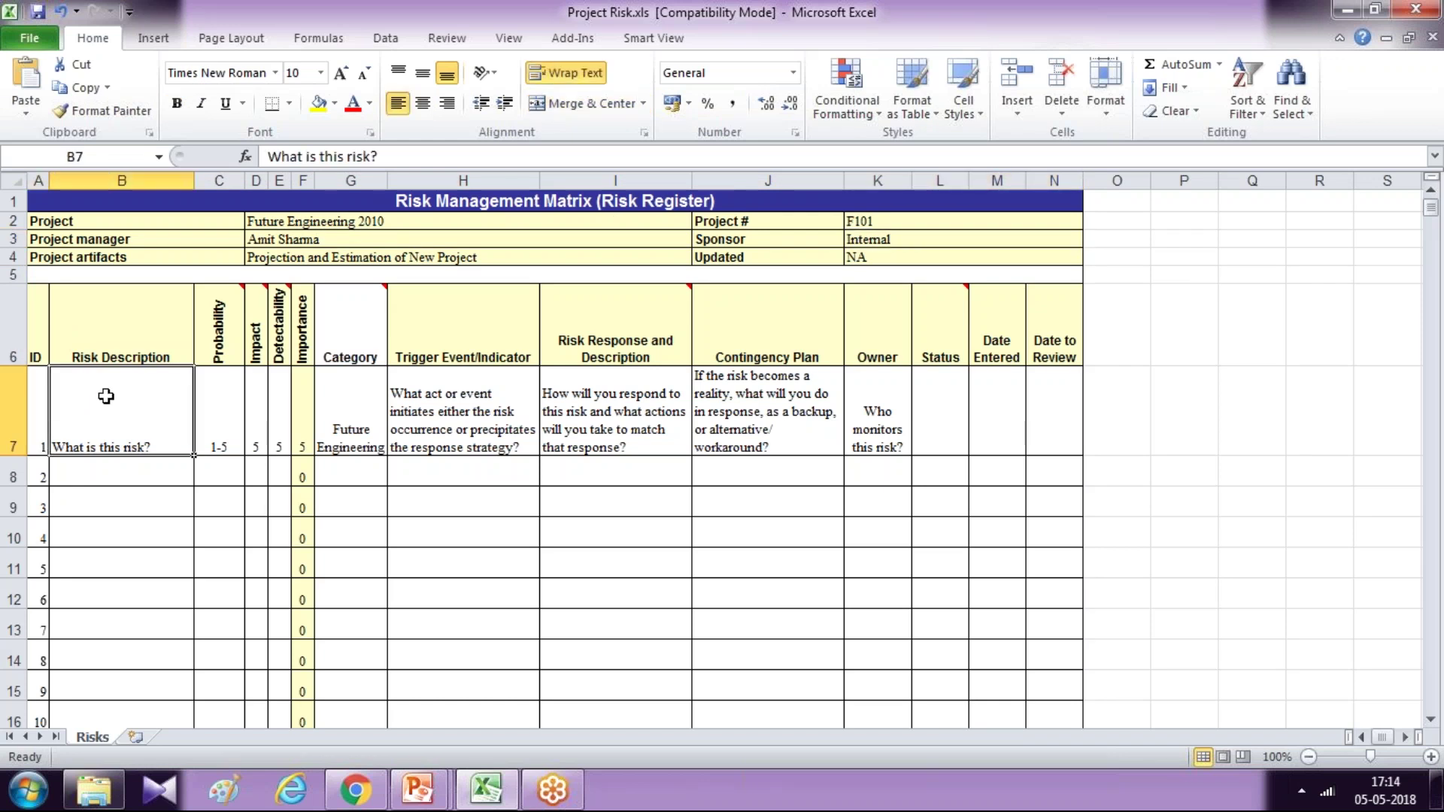
click(128, 336)
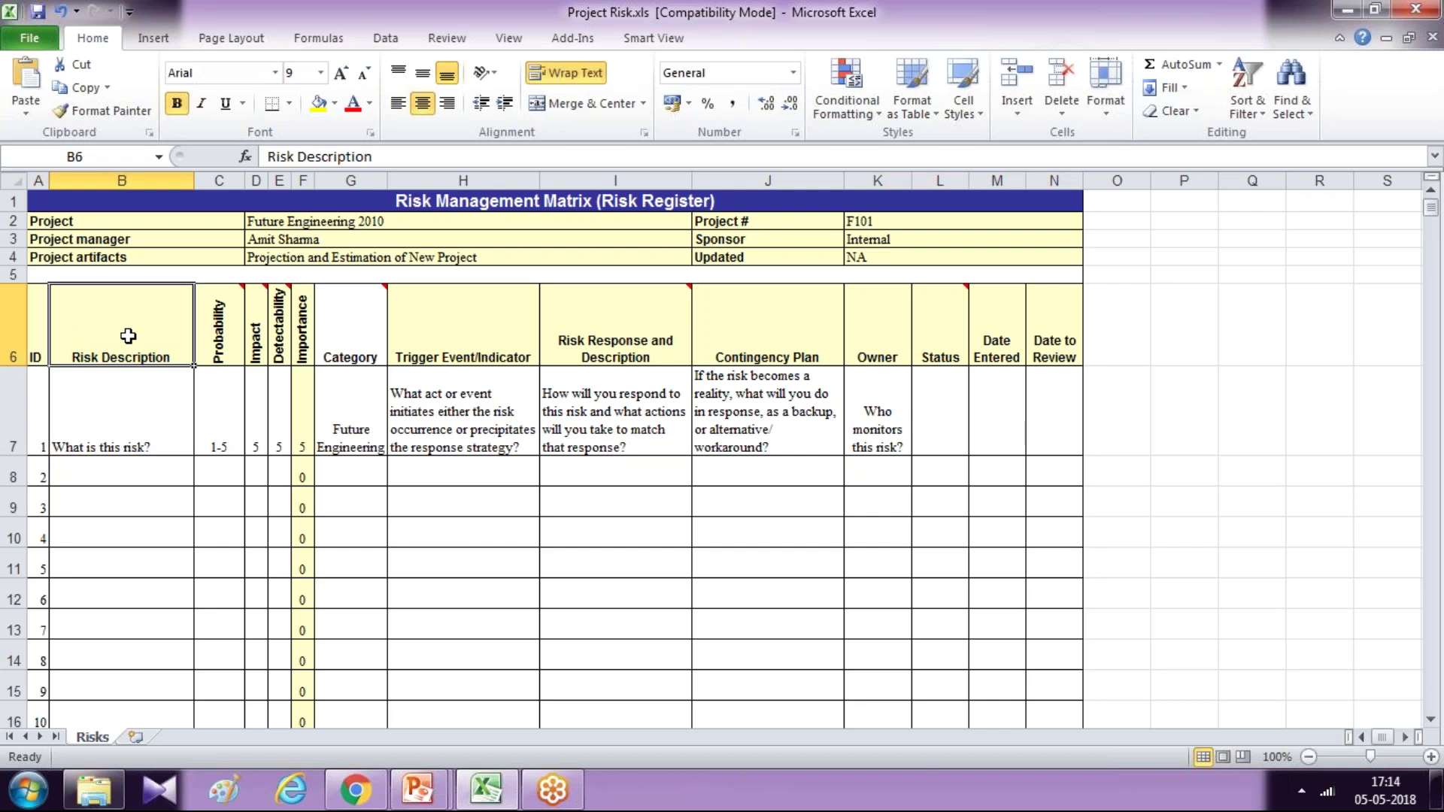
click(217, 331)
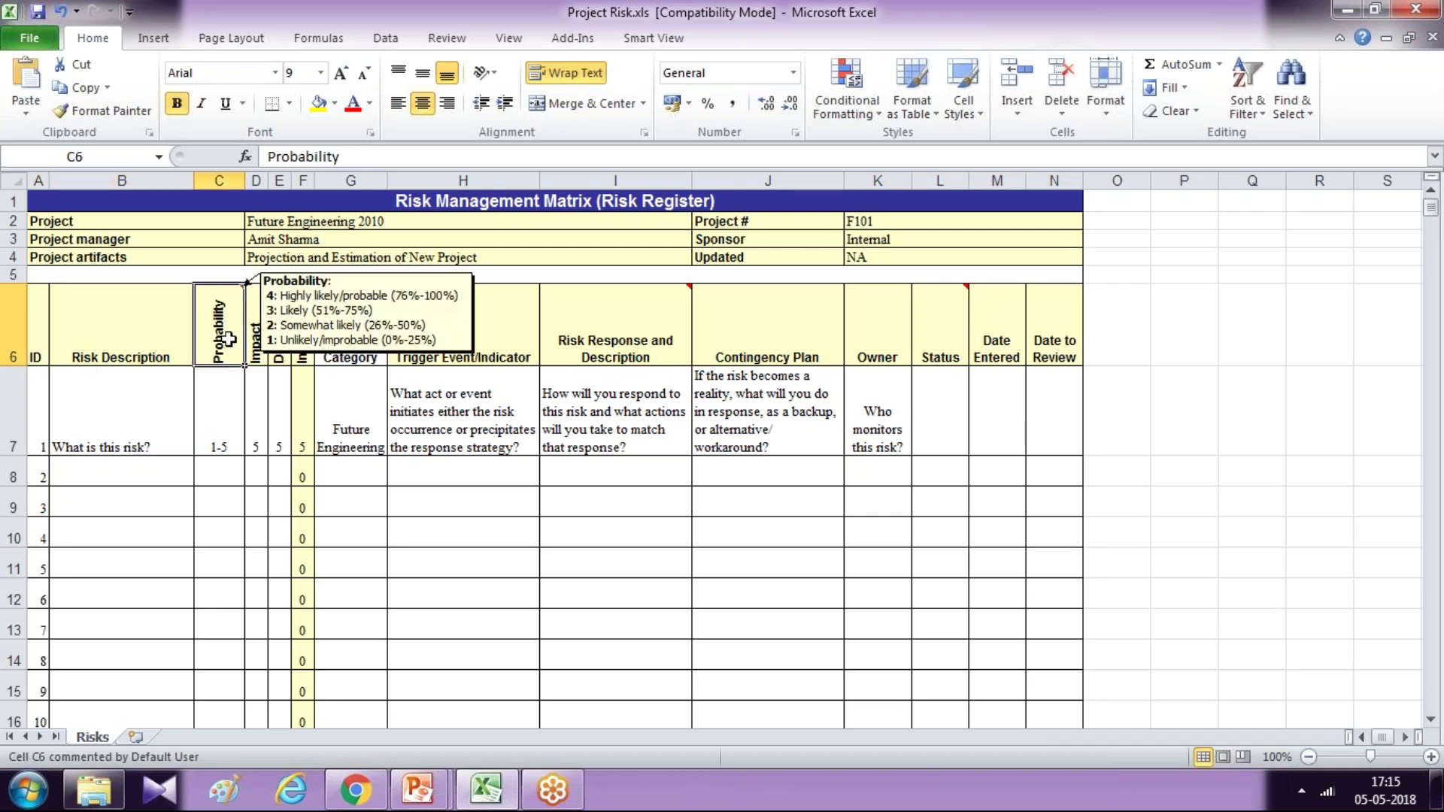
click(227, 393)
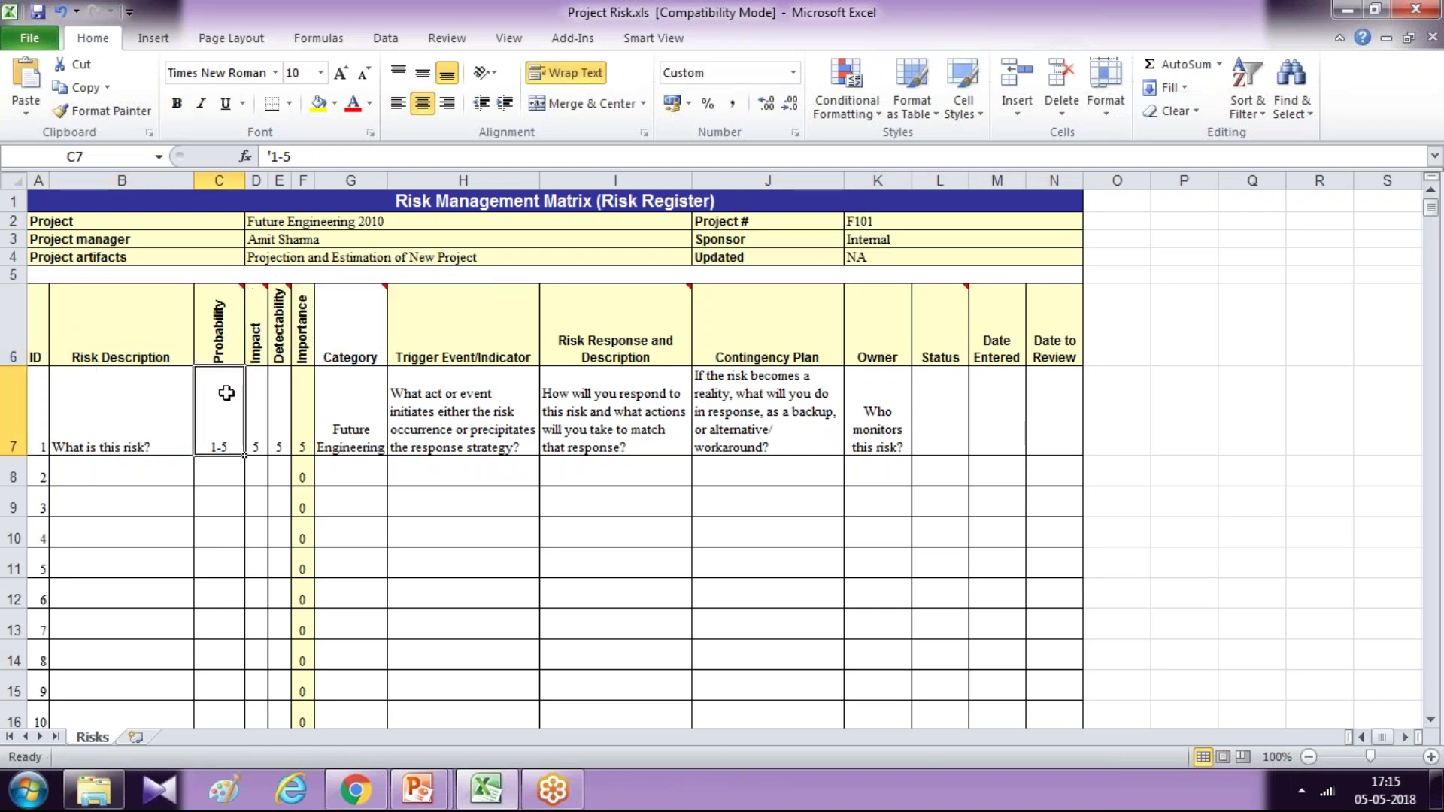
click(225, 346)
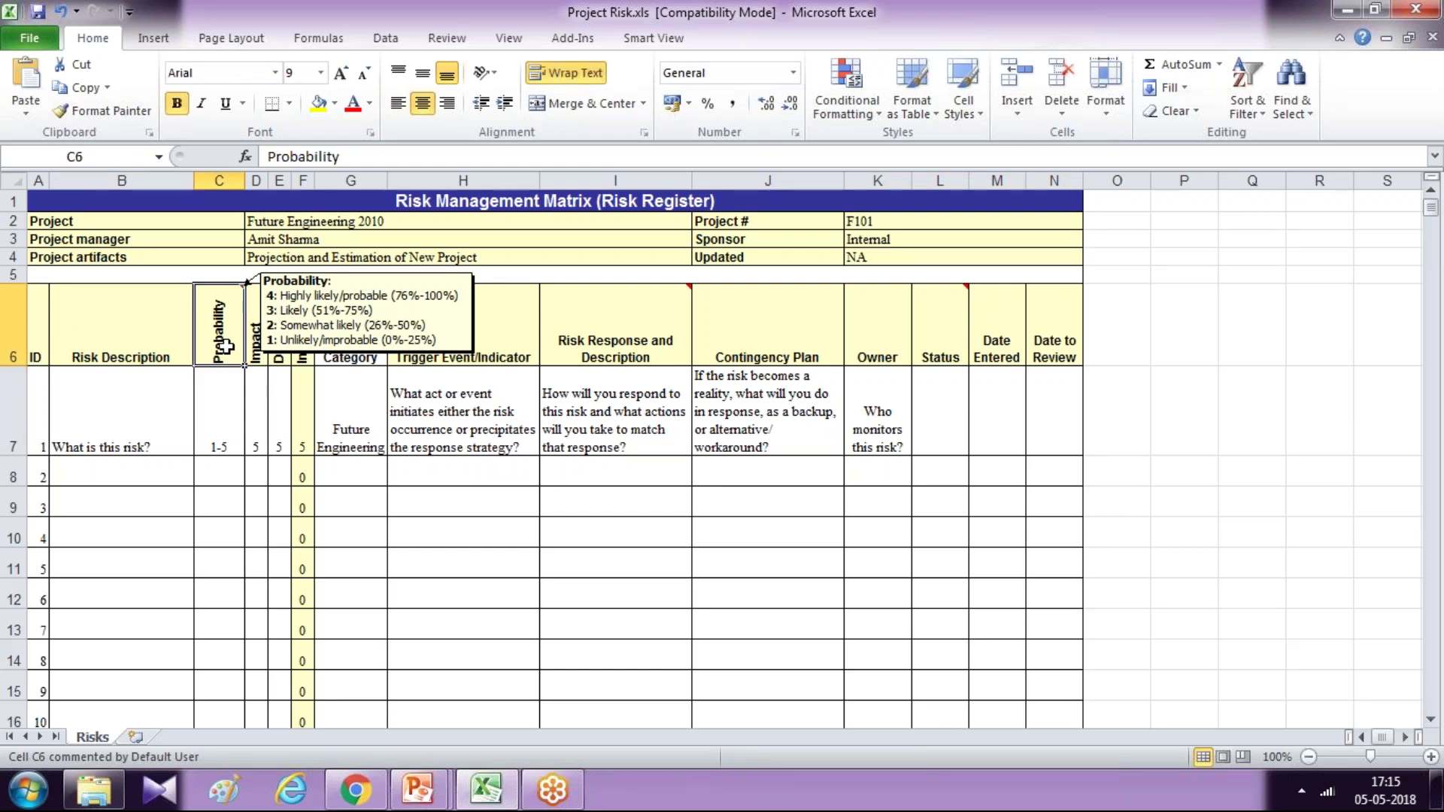
click(227, 386)
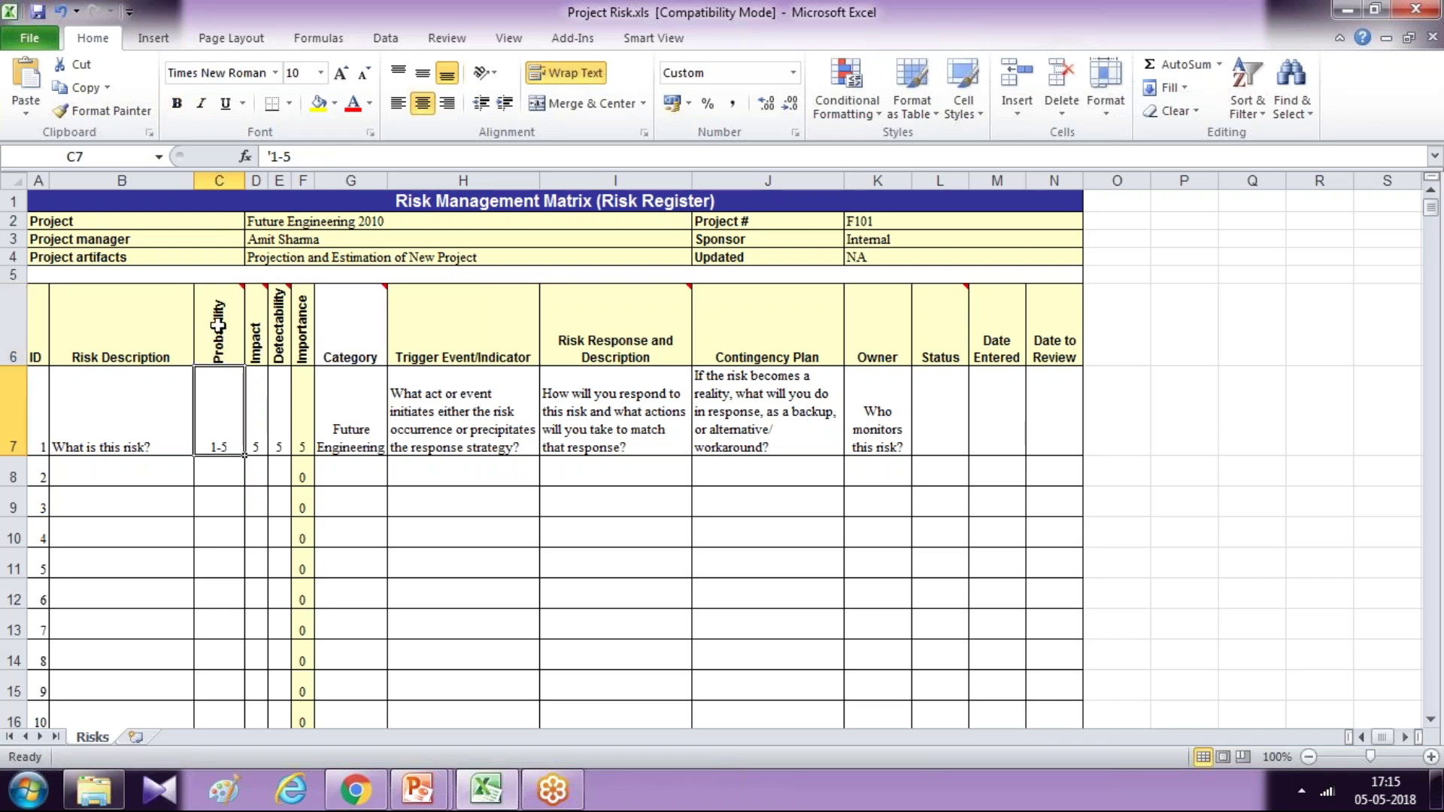
mouse_move(218, 324)
click(303, 342)
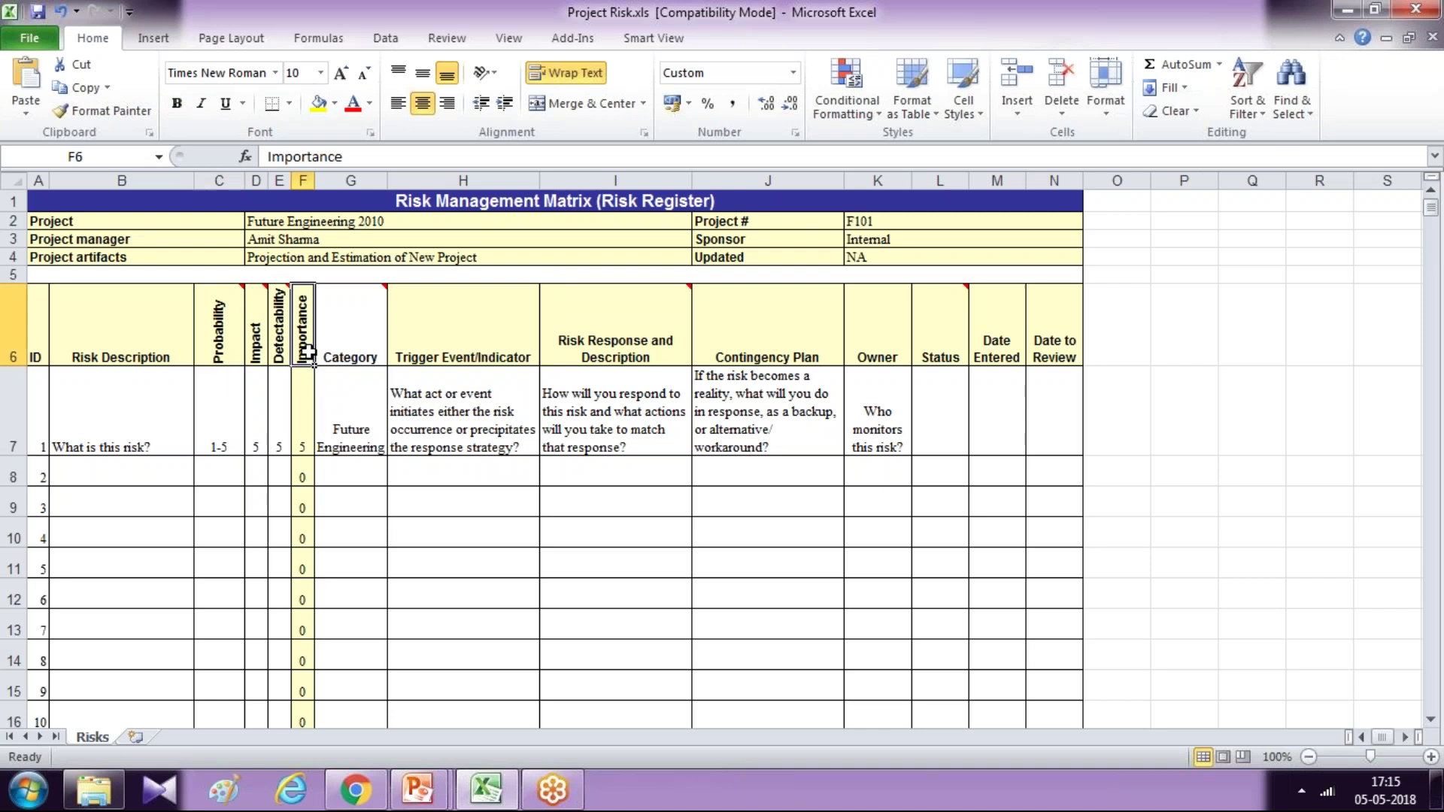
click(233, 333)
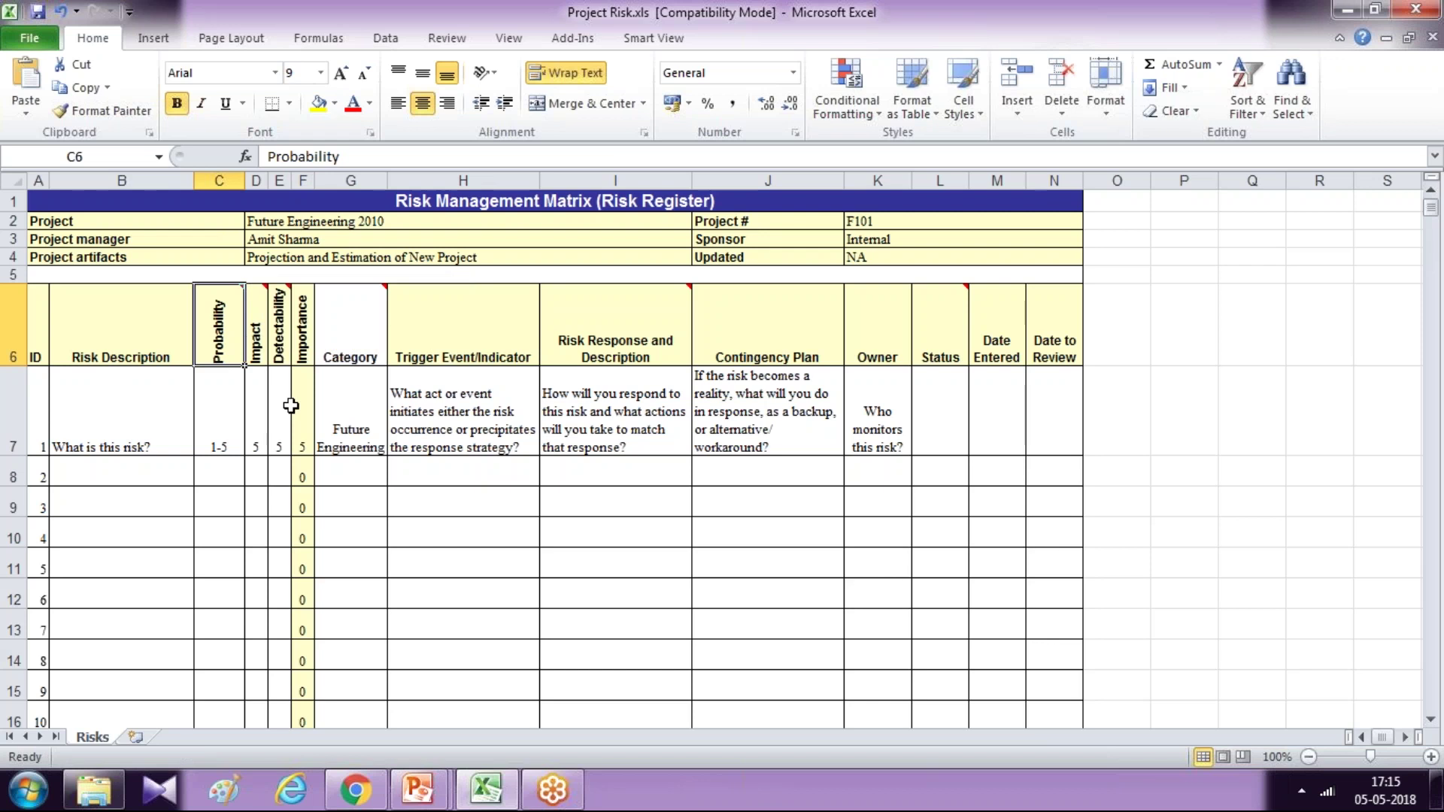
click(349, 356)
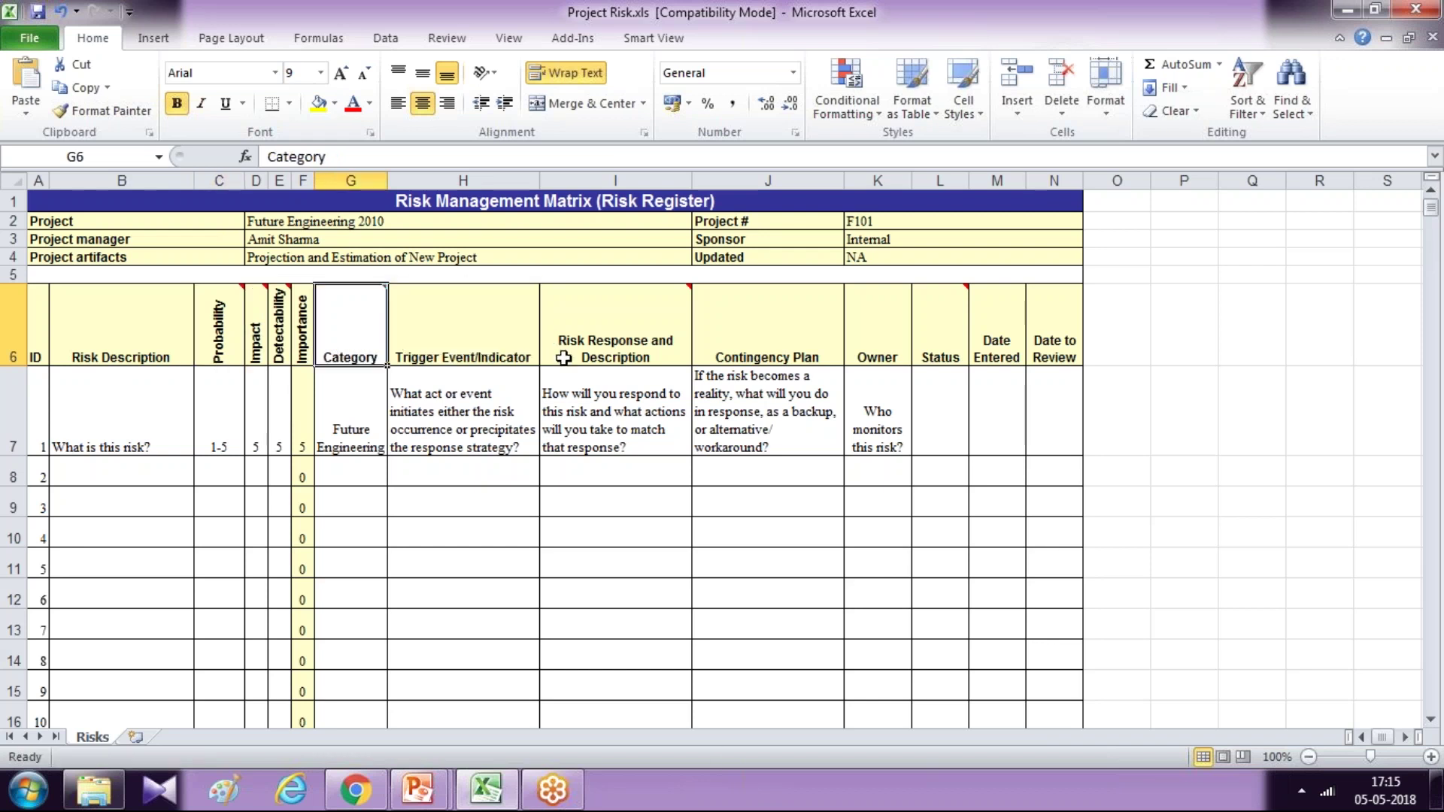
click(502, 349)
click(640, 331)
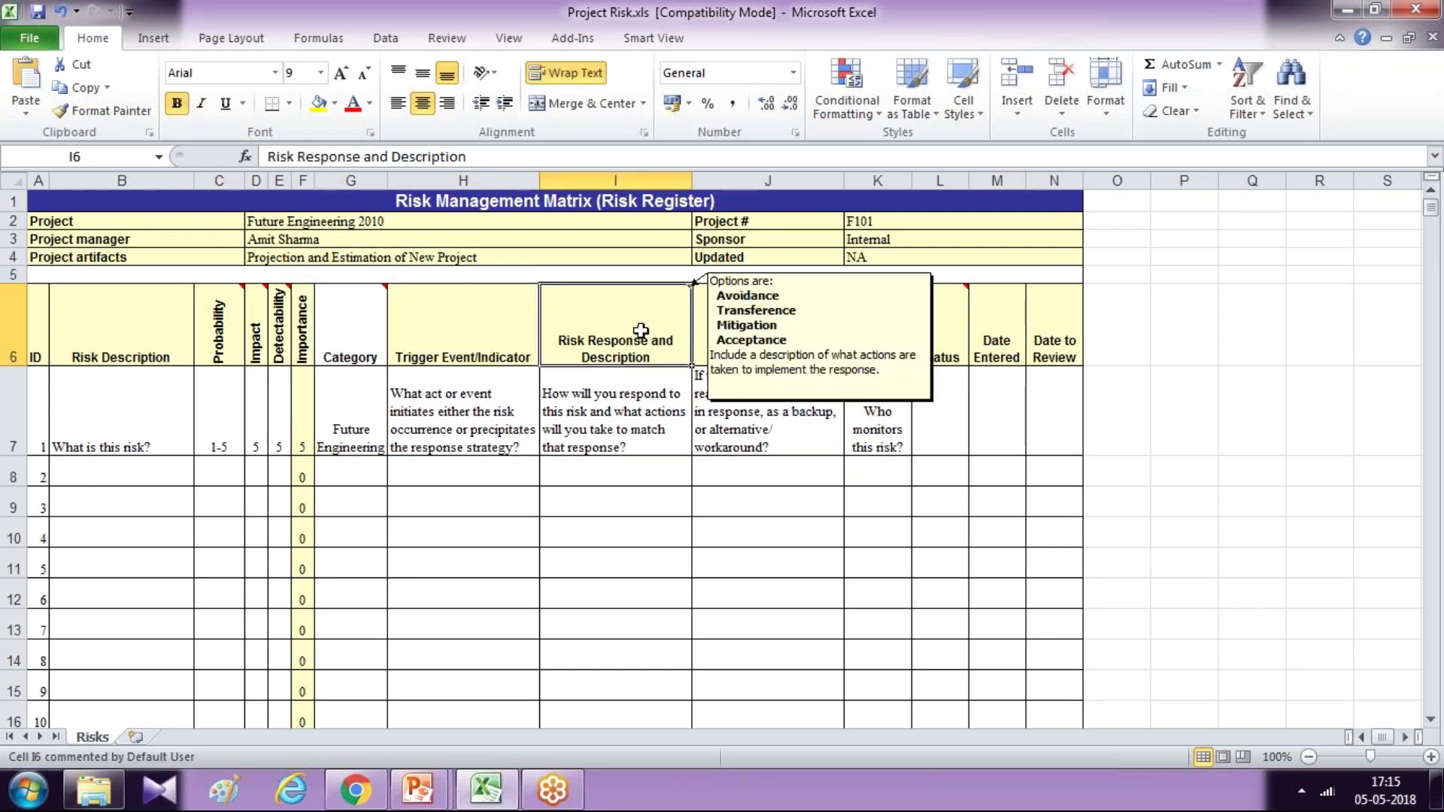
click(796, 359)
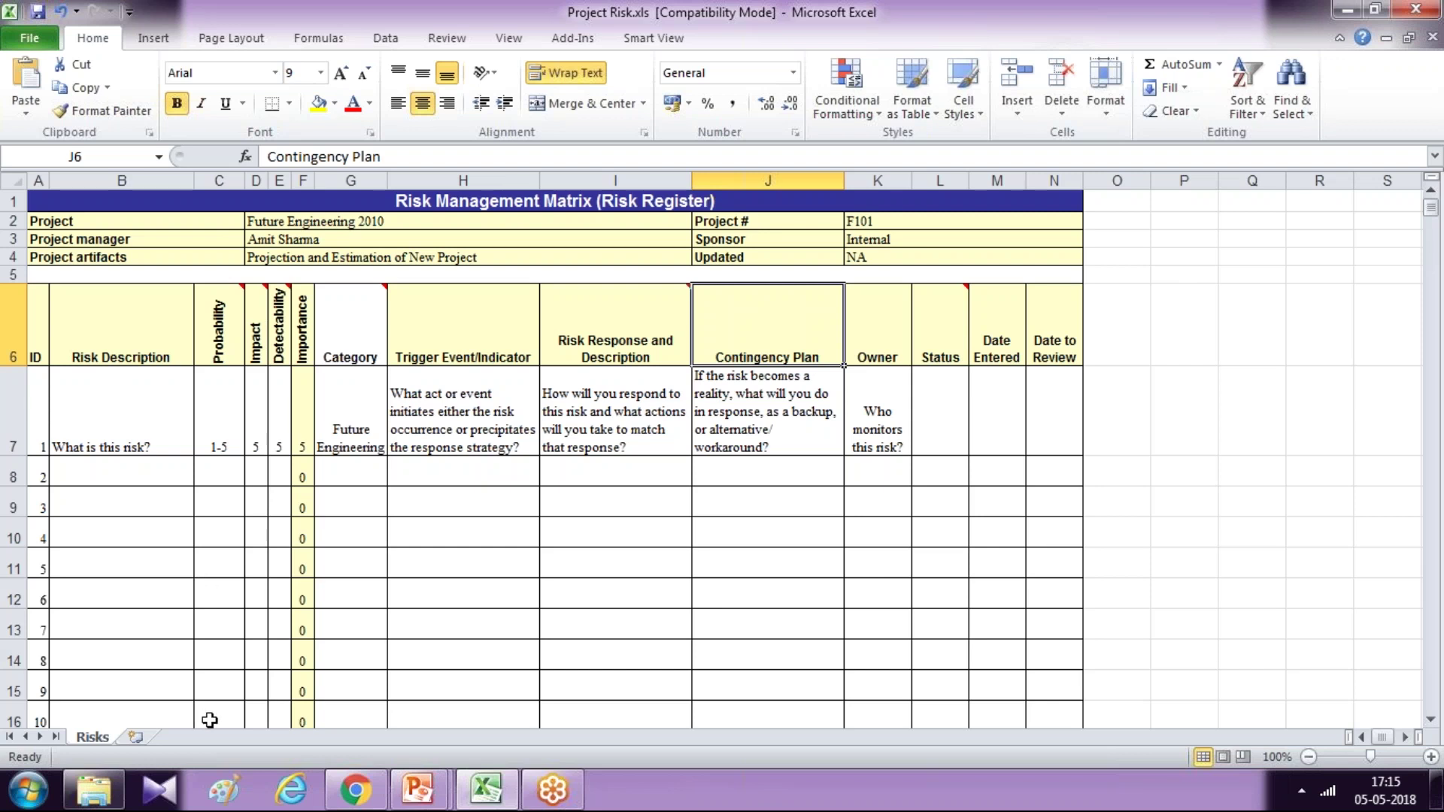
- From the EPBCS home page in Chrome, open Projects > Project Summary for project FM IT
click(363, 796)
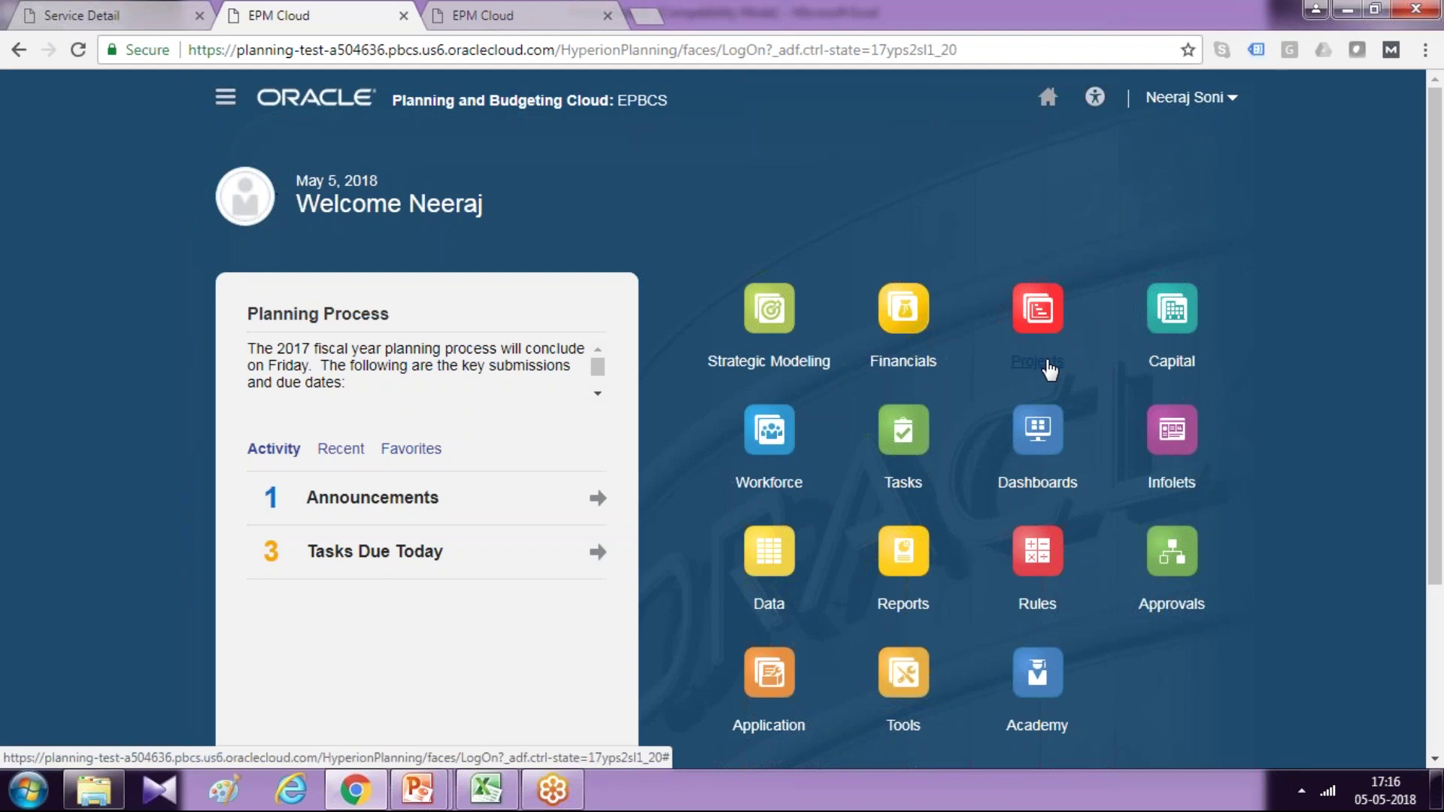
click(1050, 373)
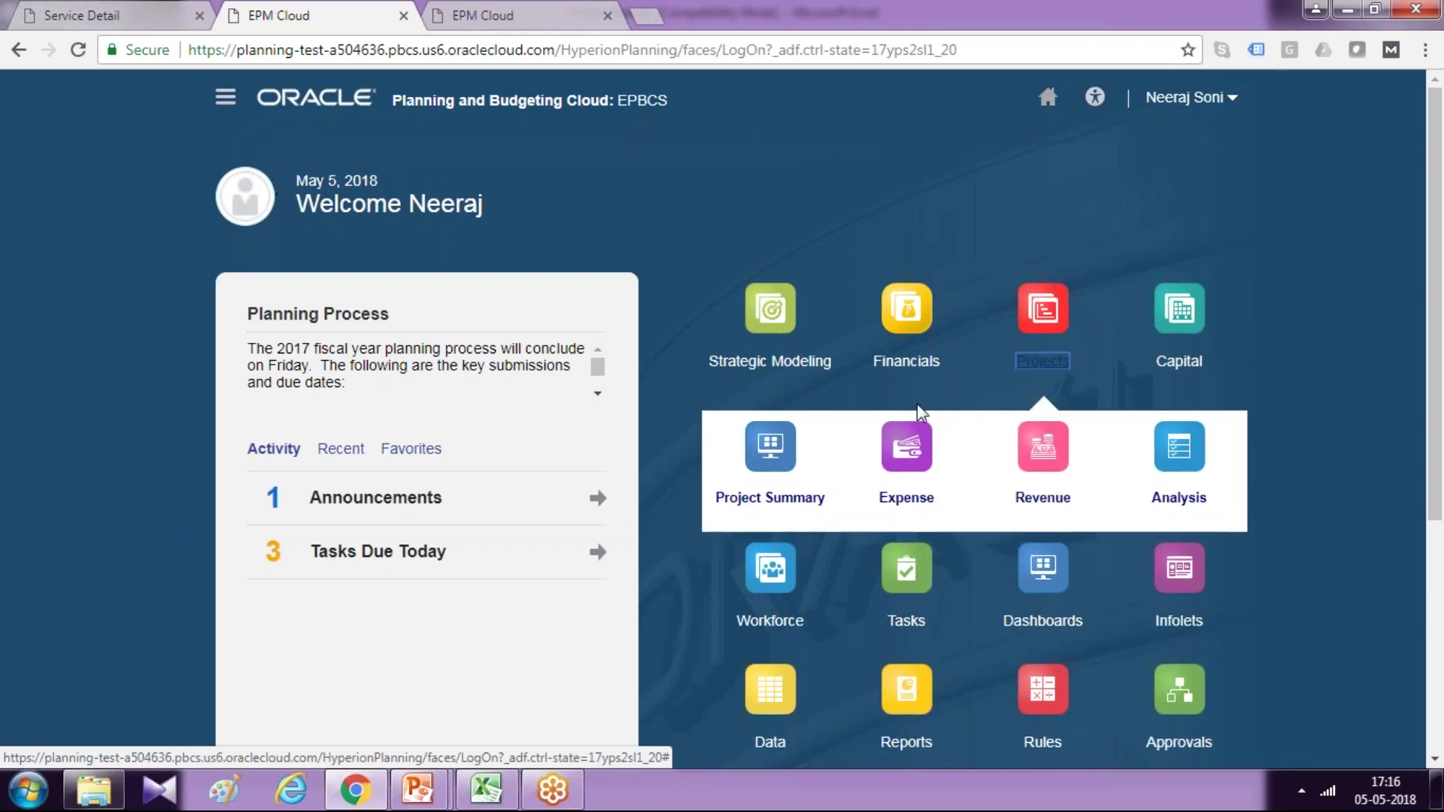
click(770, 458)
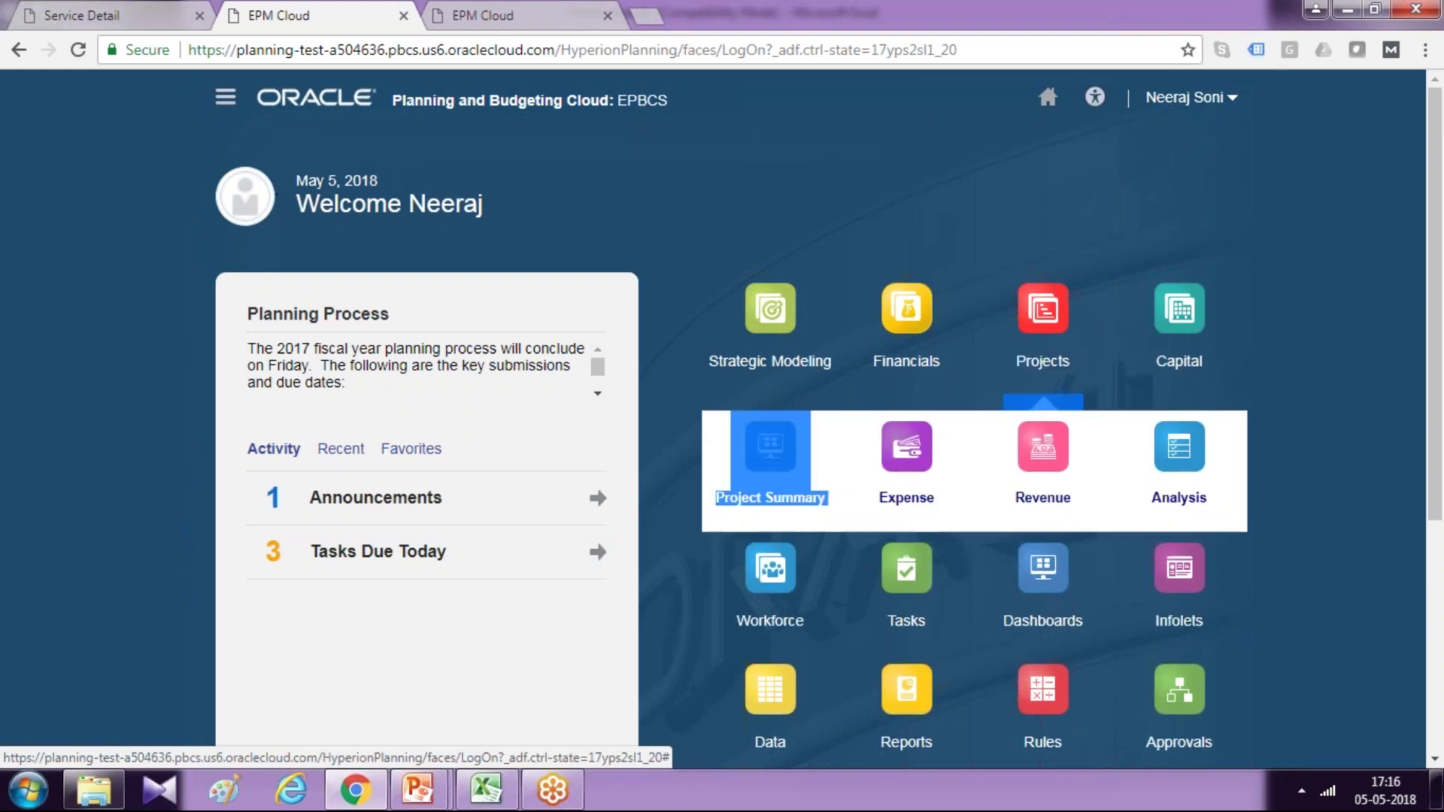
click(1320, 378)
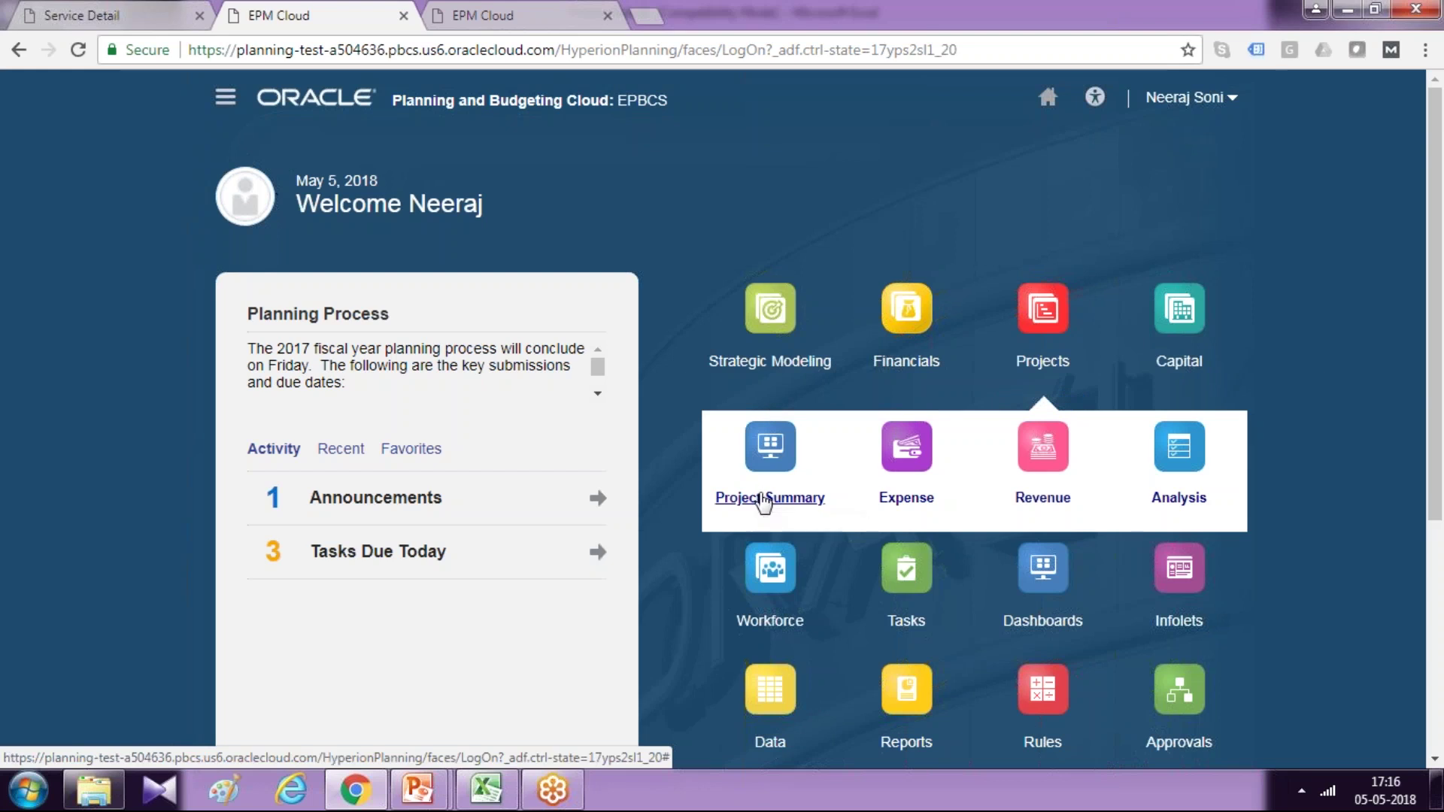
click(764, 500)
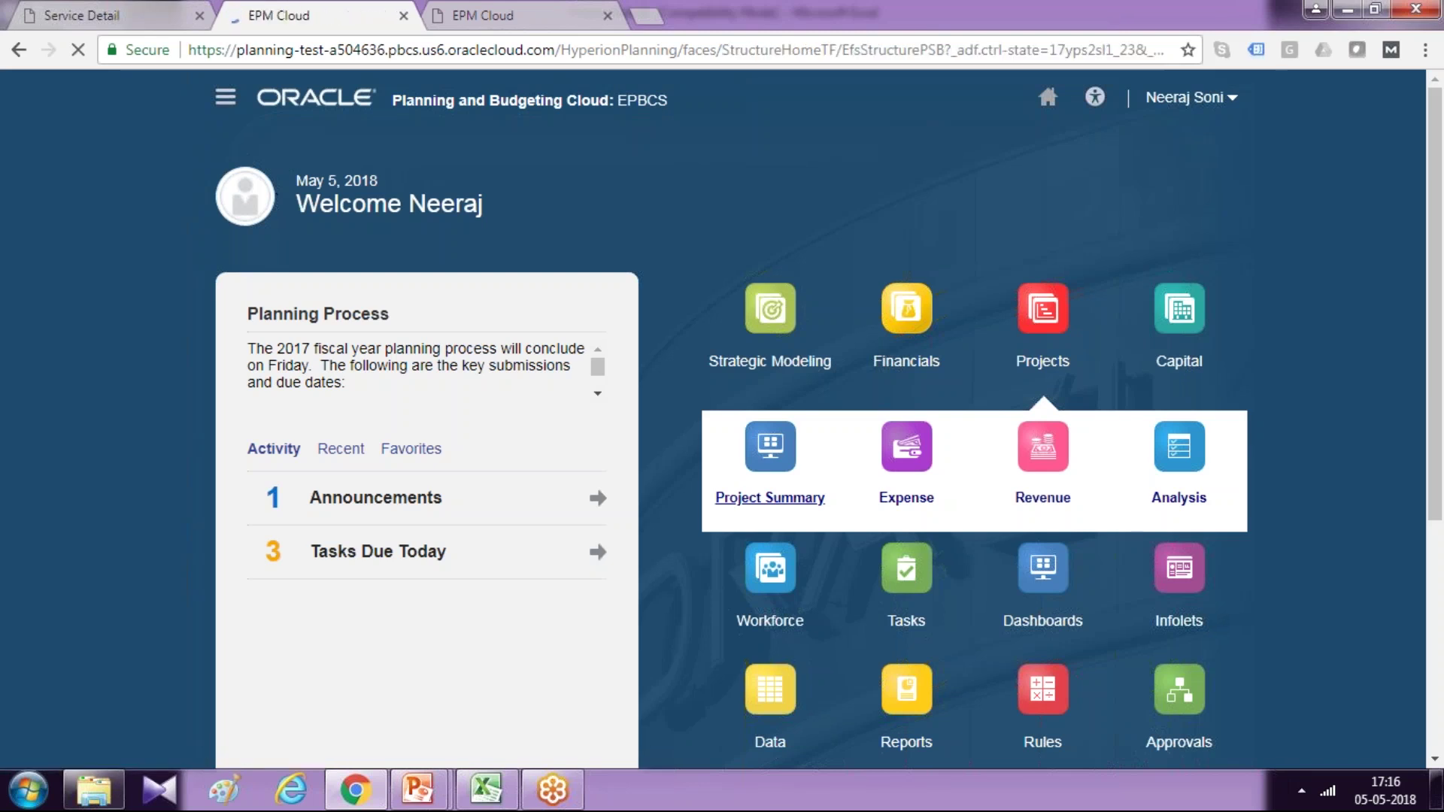
click(770, 497)
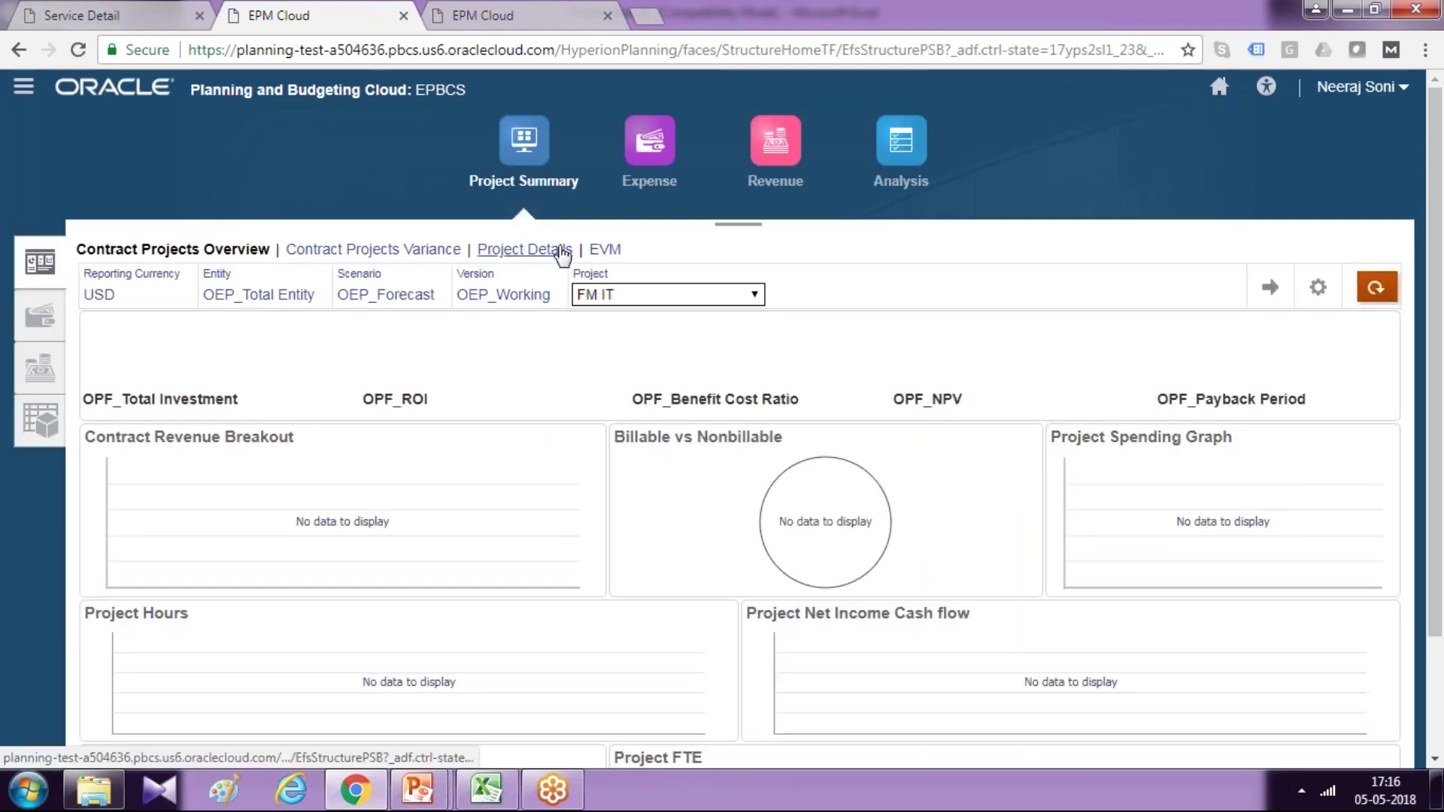
- Scroll the Project Details form to its rightmost property columns, then switch to the other EPM Cloud tab
click(562, 251)
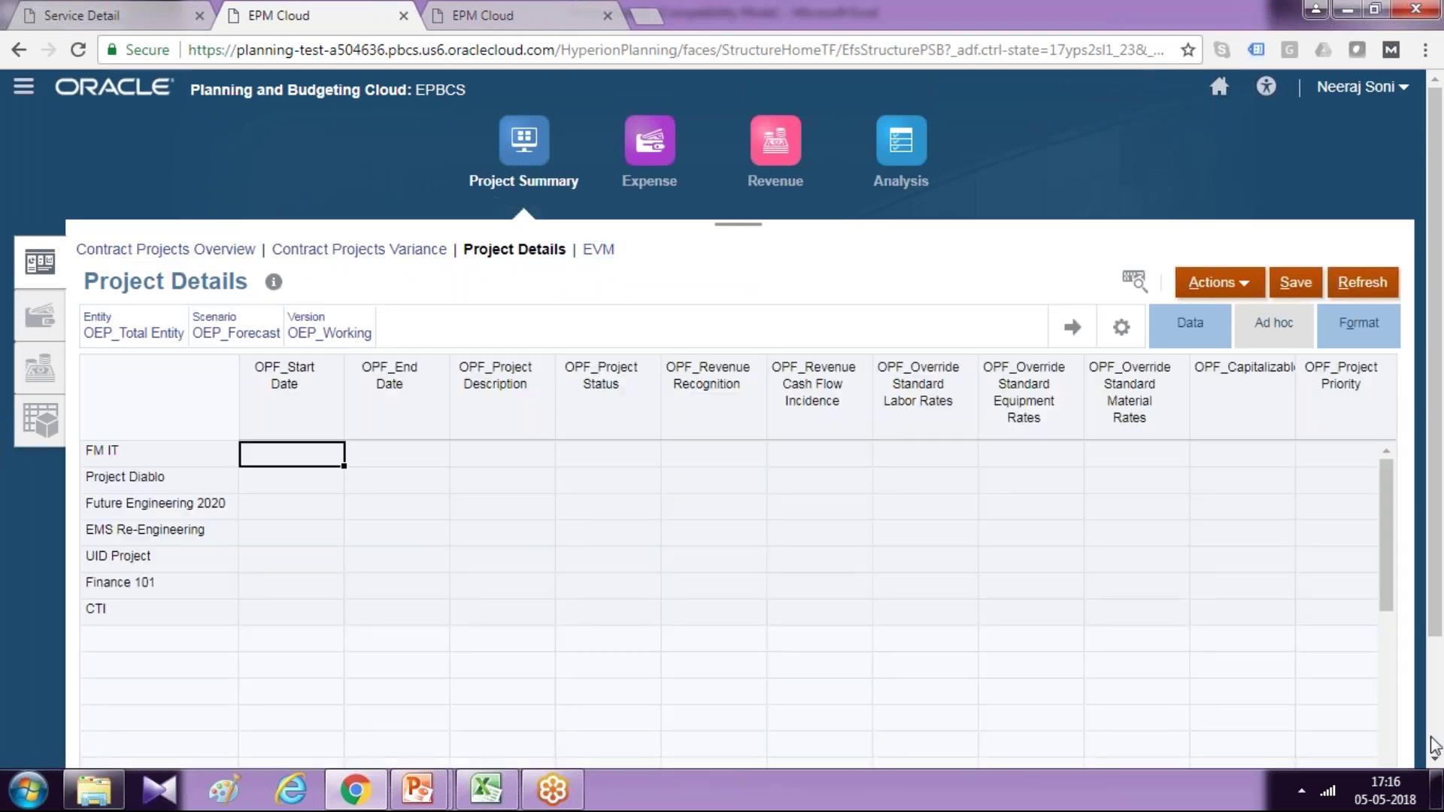
scroll(1432, 744, down, 2)
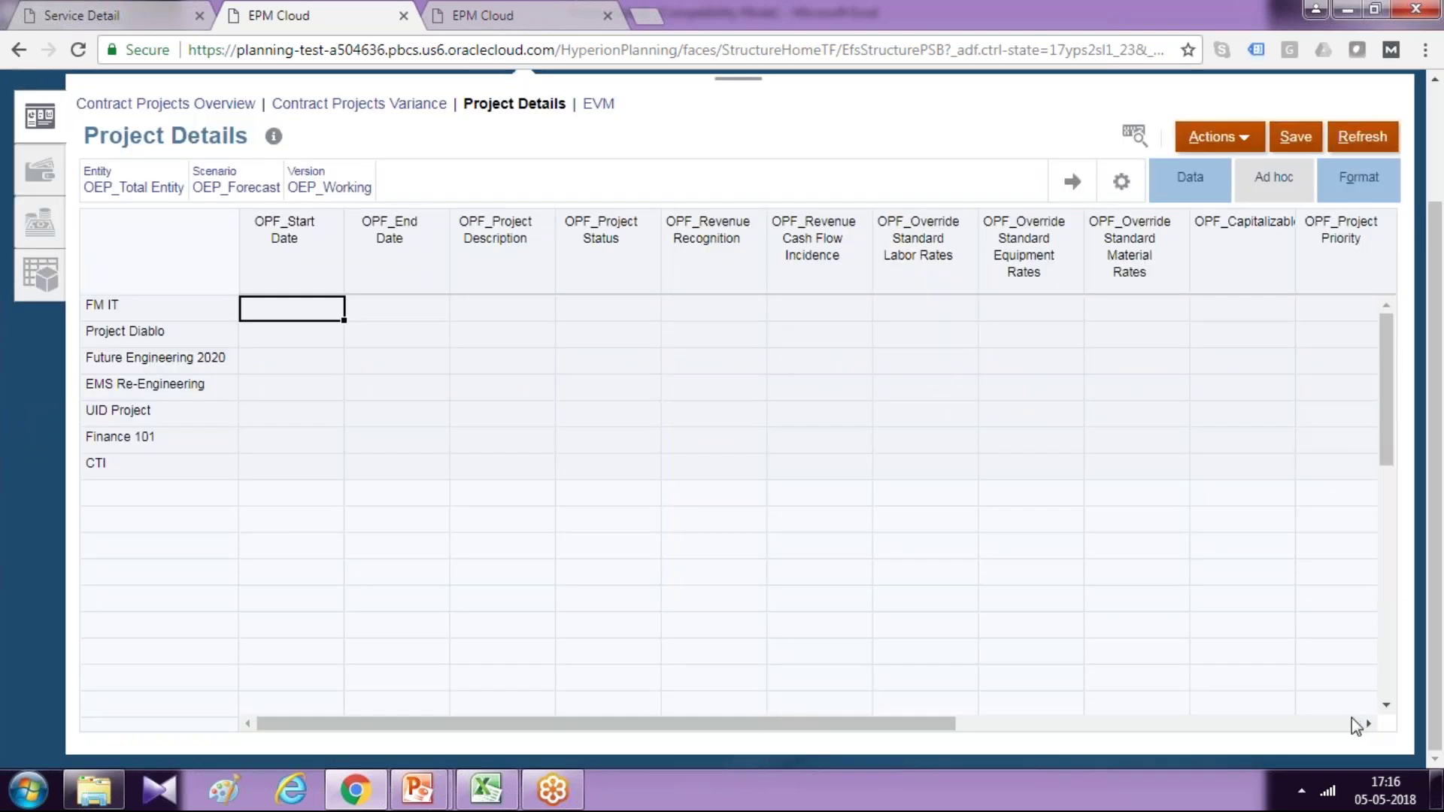
click(1352, 720)
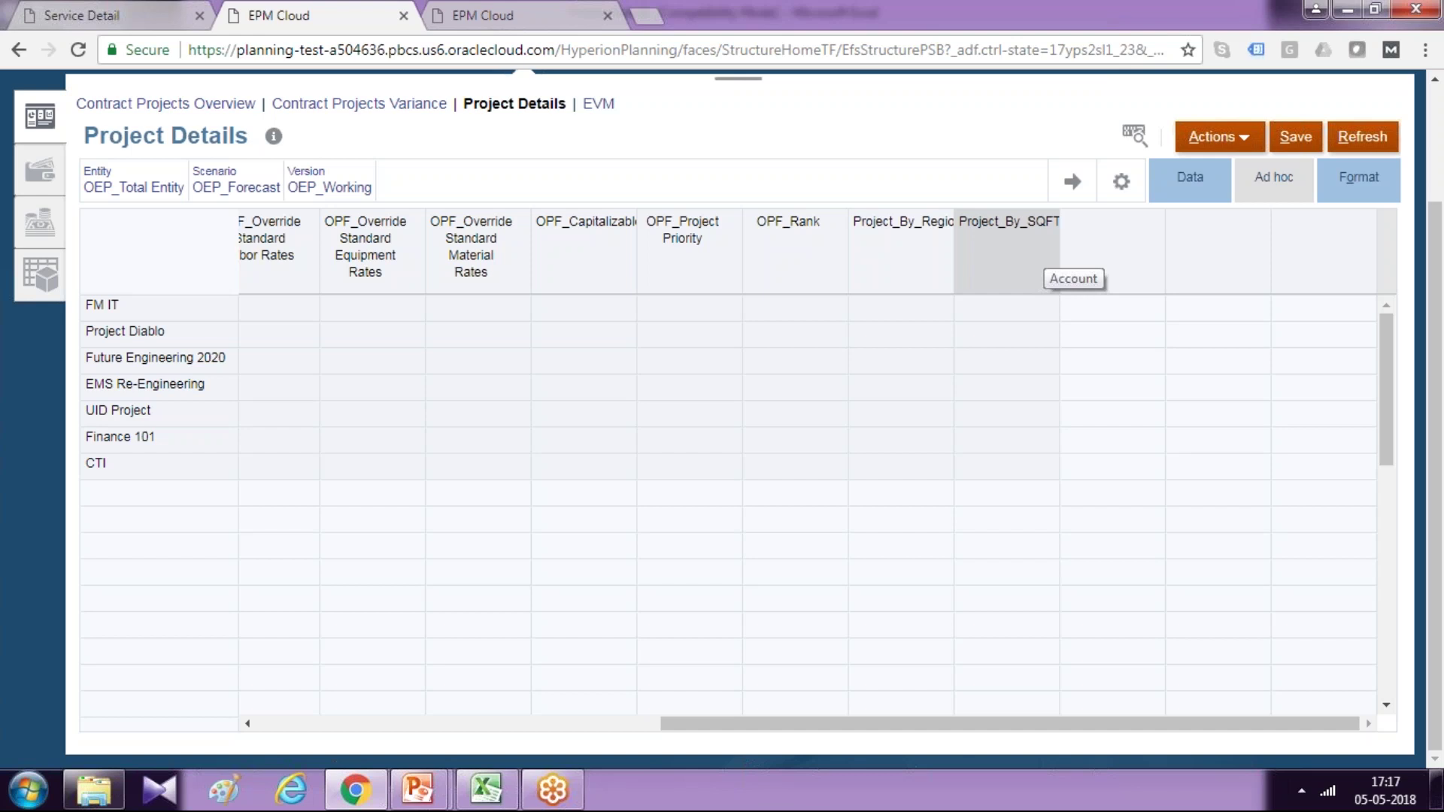
click(553, 12)
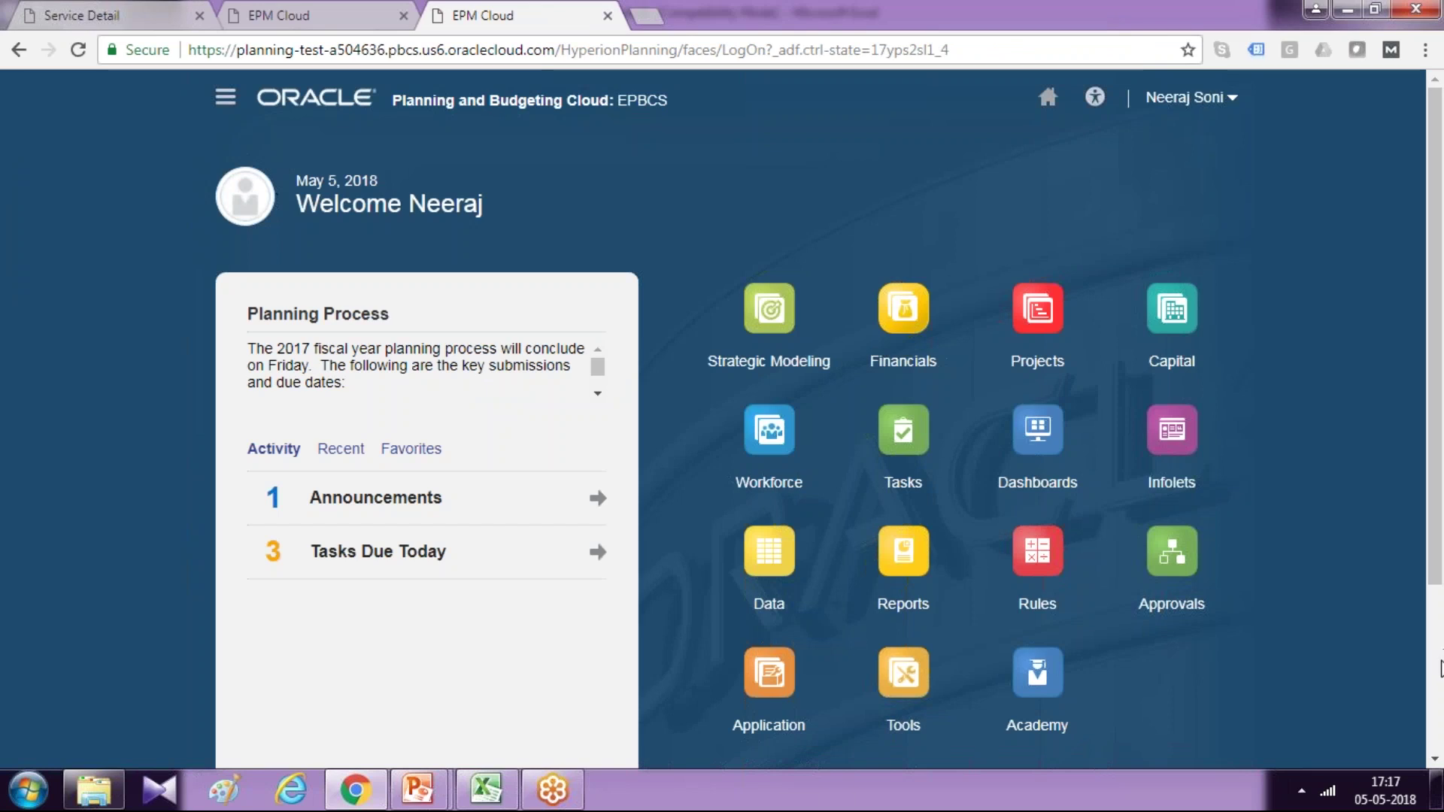
- Open Application > Configure and switch it to the Projects business process
scroll(1441, 662, down, 3)
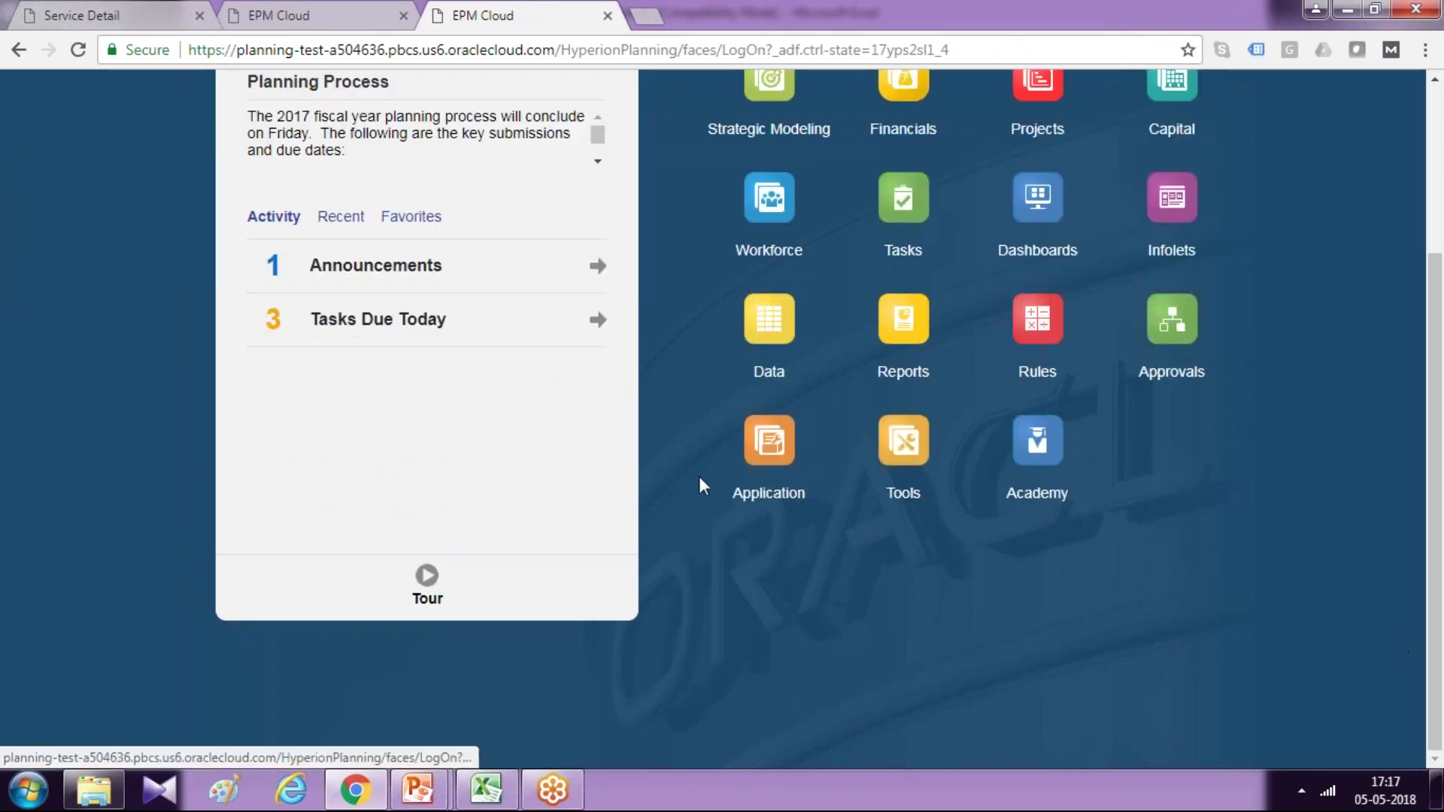
click(768, 496)
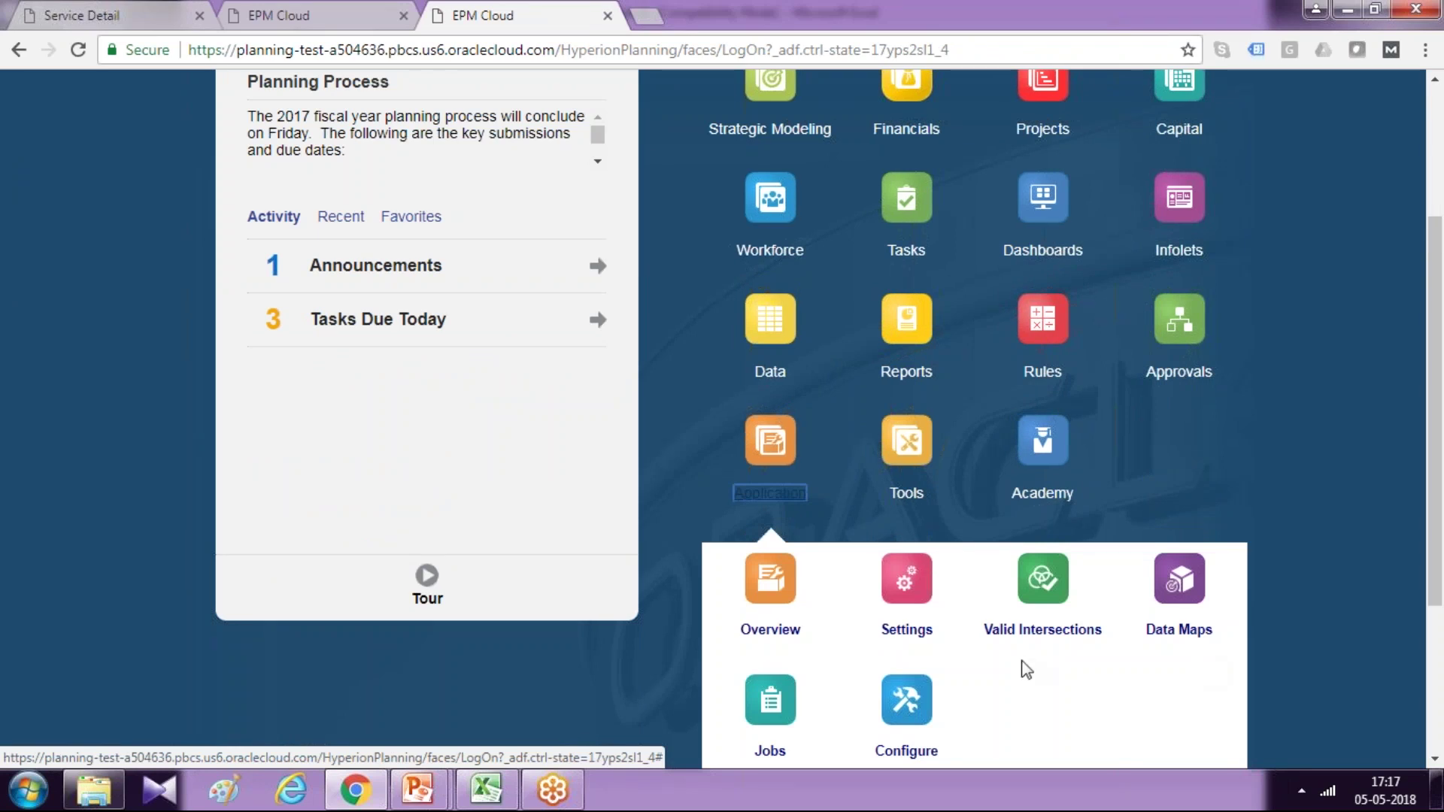
click(909, 740)
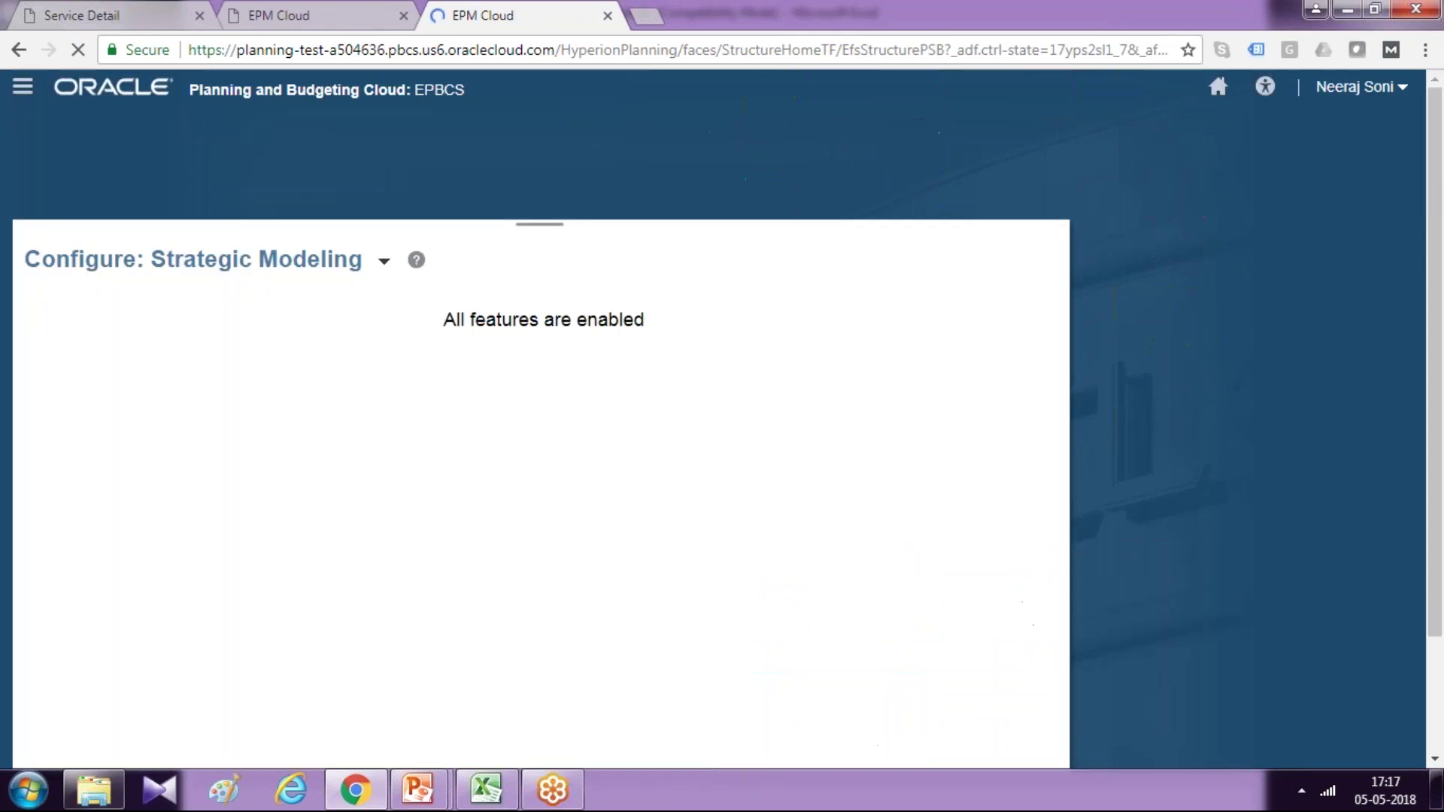
click(385, 263)
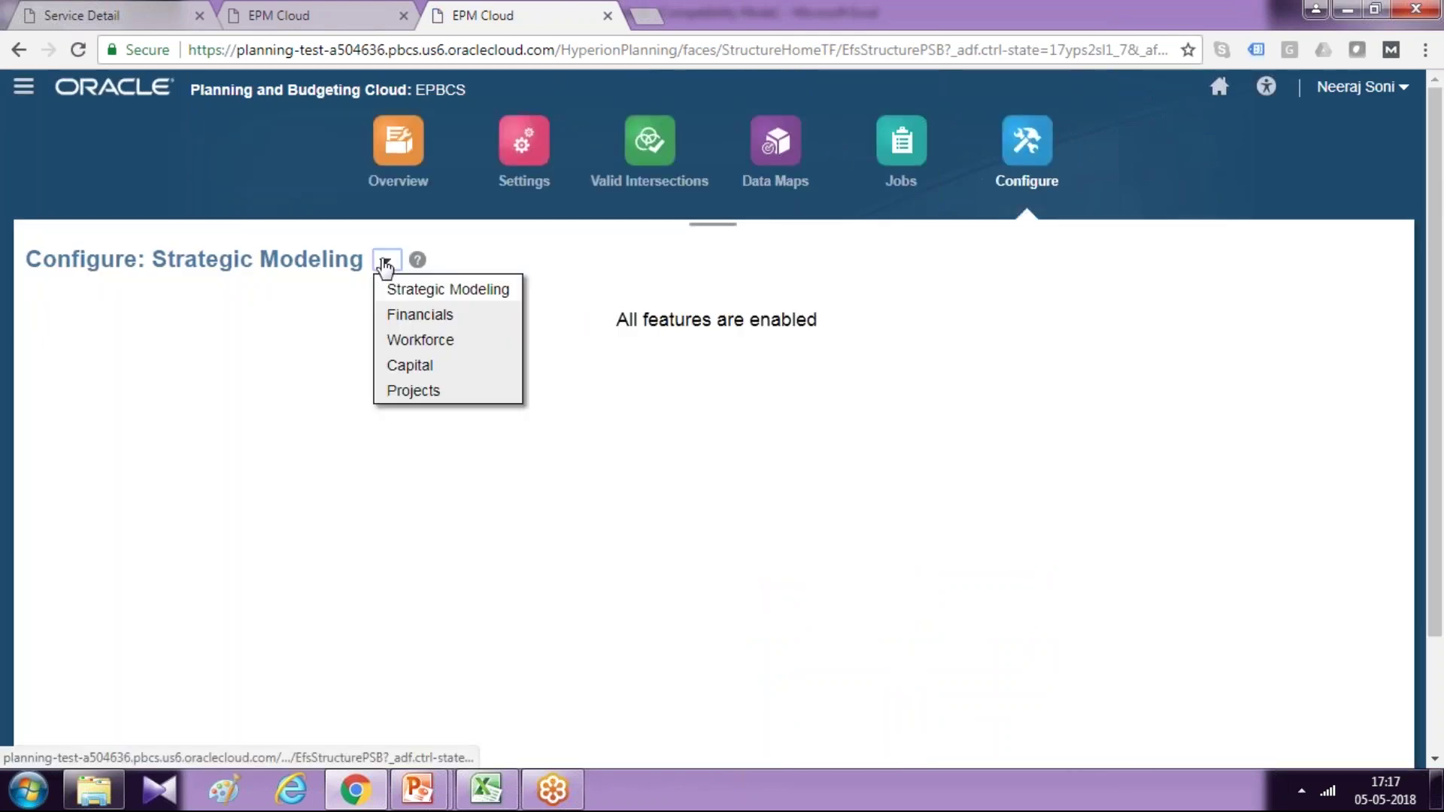
click(439, 392)
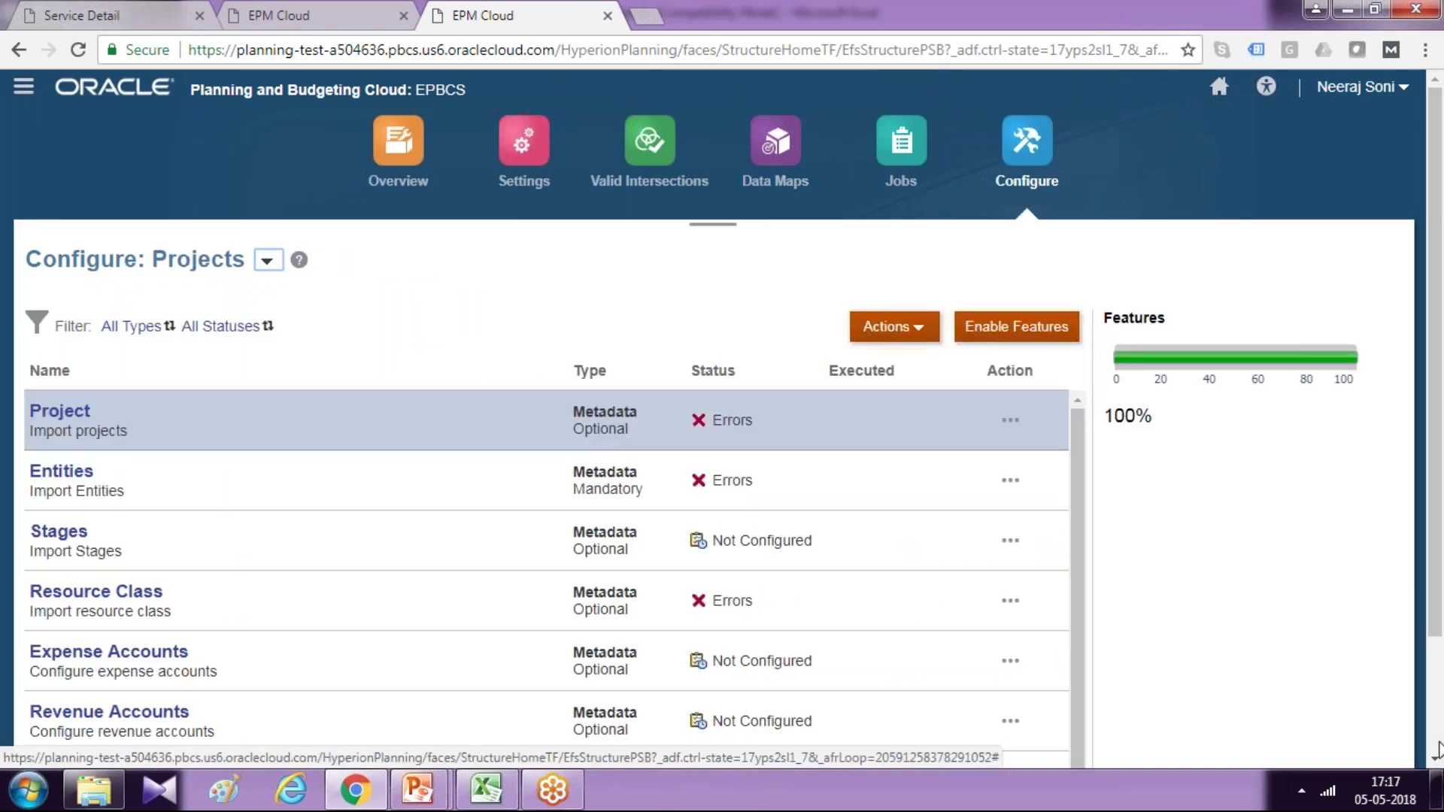
- Select the Project Properties task, then return to the Project Details form tab
scroll(1112, 613, down, 2)
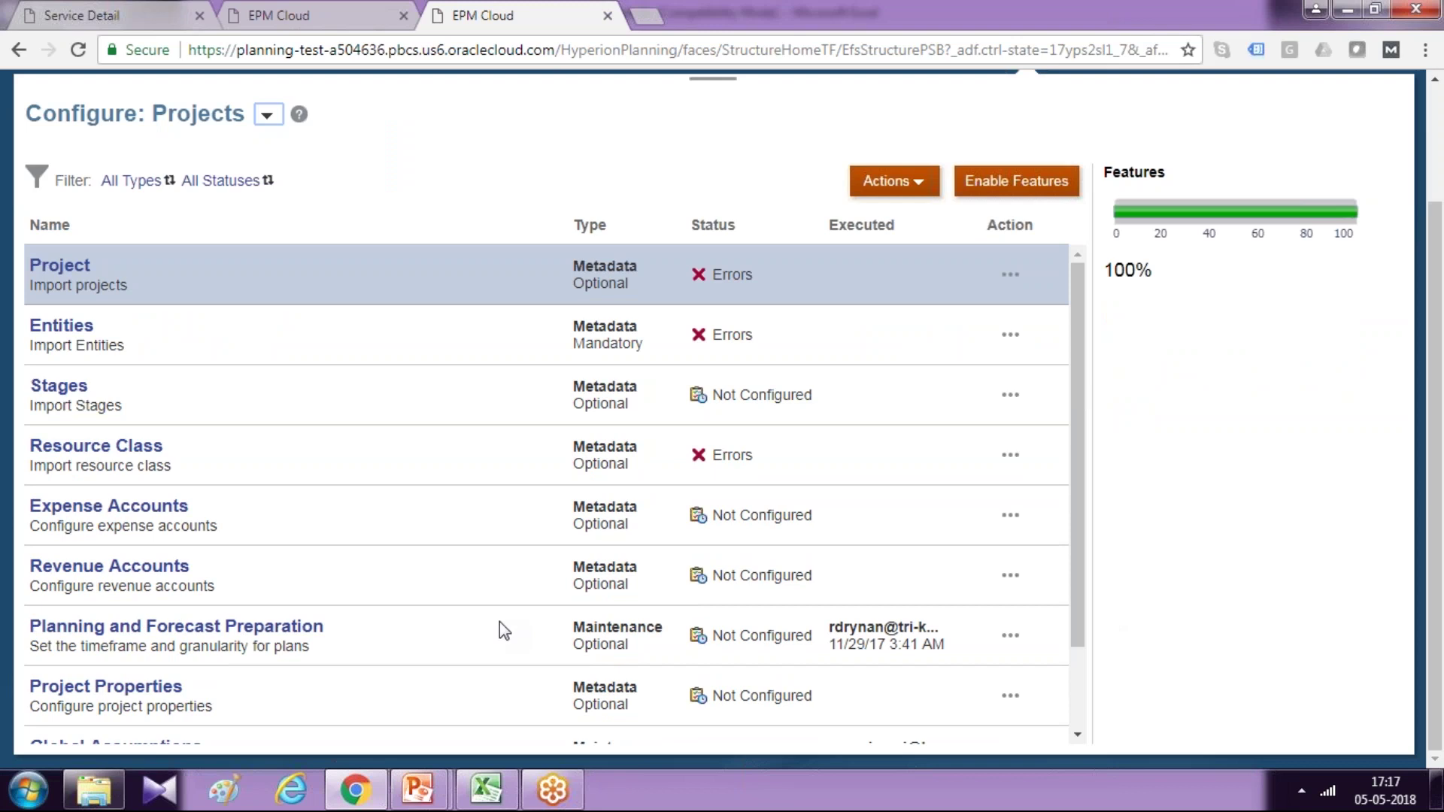
click(286, 697)
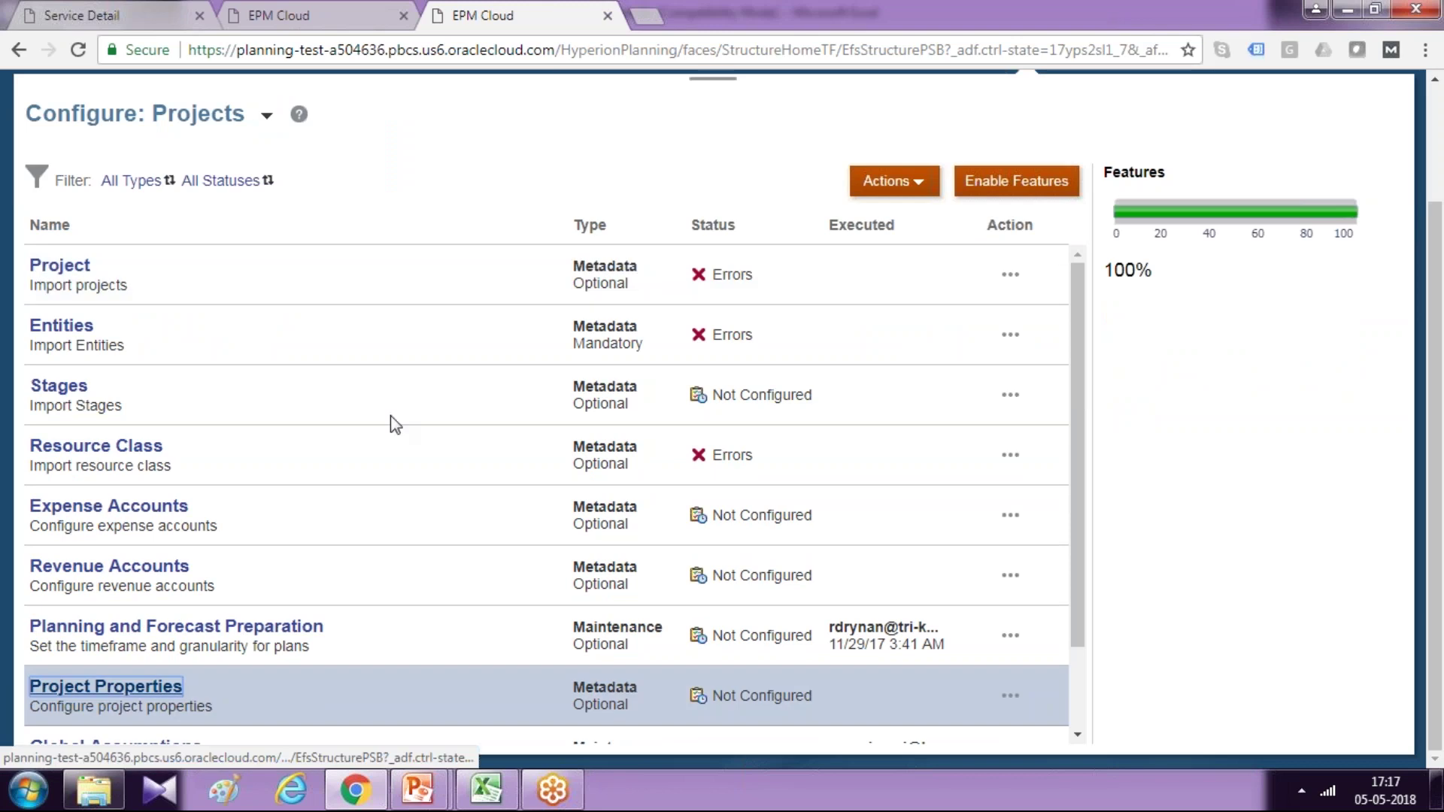
click(362, 30)
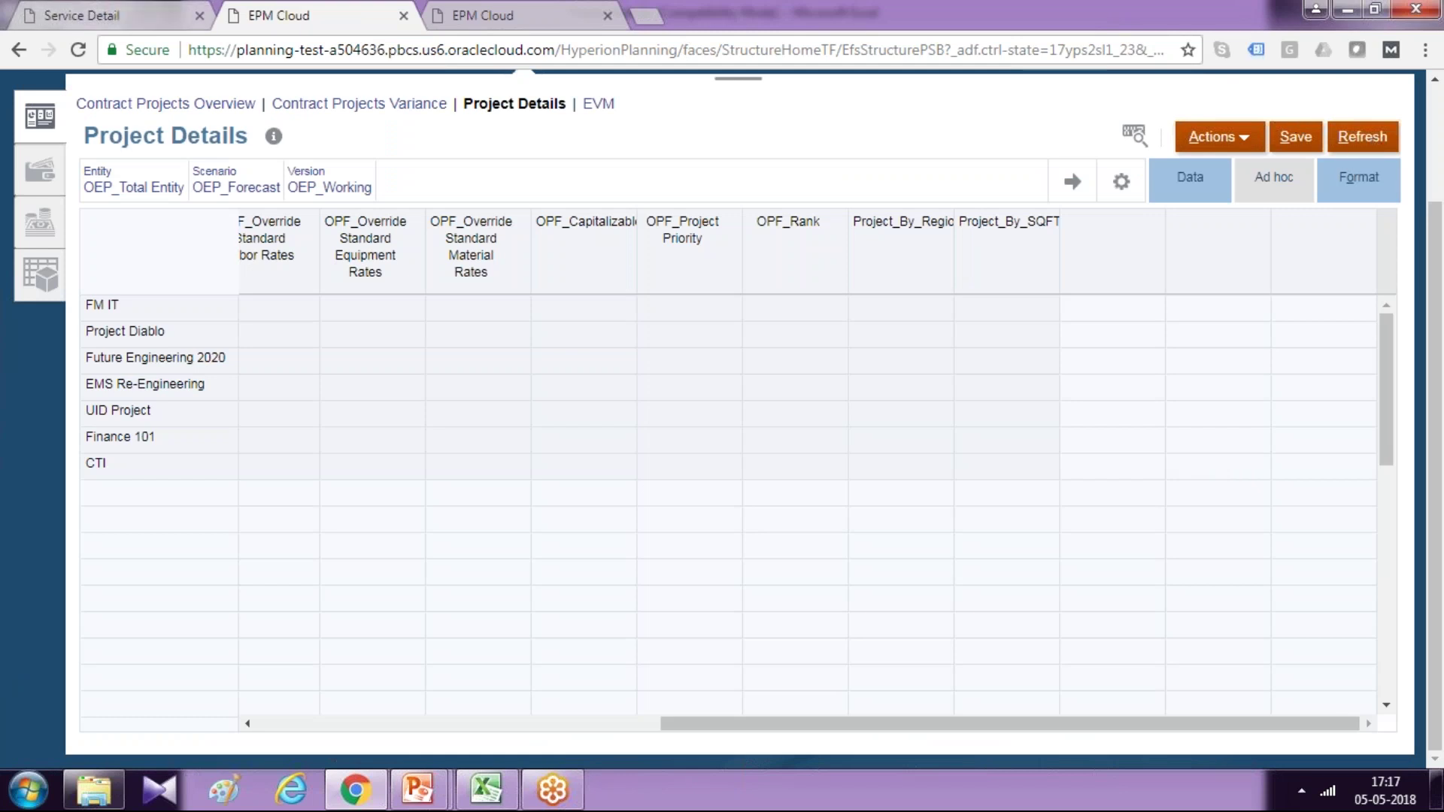
- Launch the planning service from Service Details and open Dimensions from the Navigator
click(112, 15)
click(1280, 192)
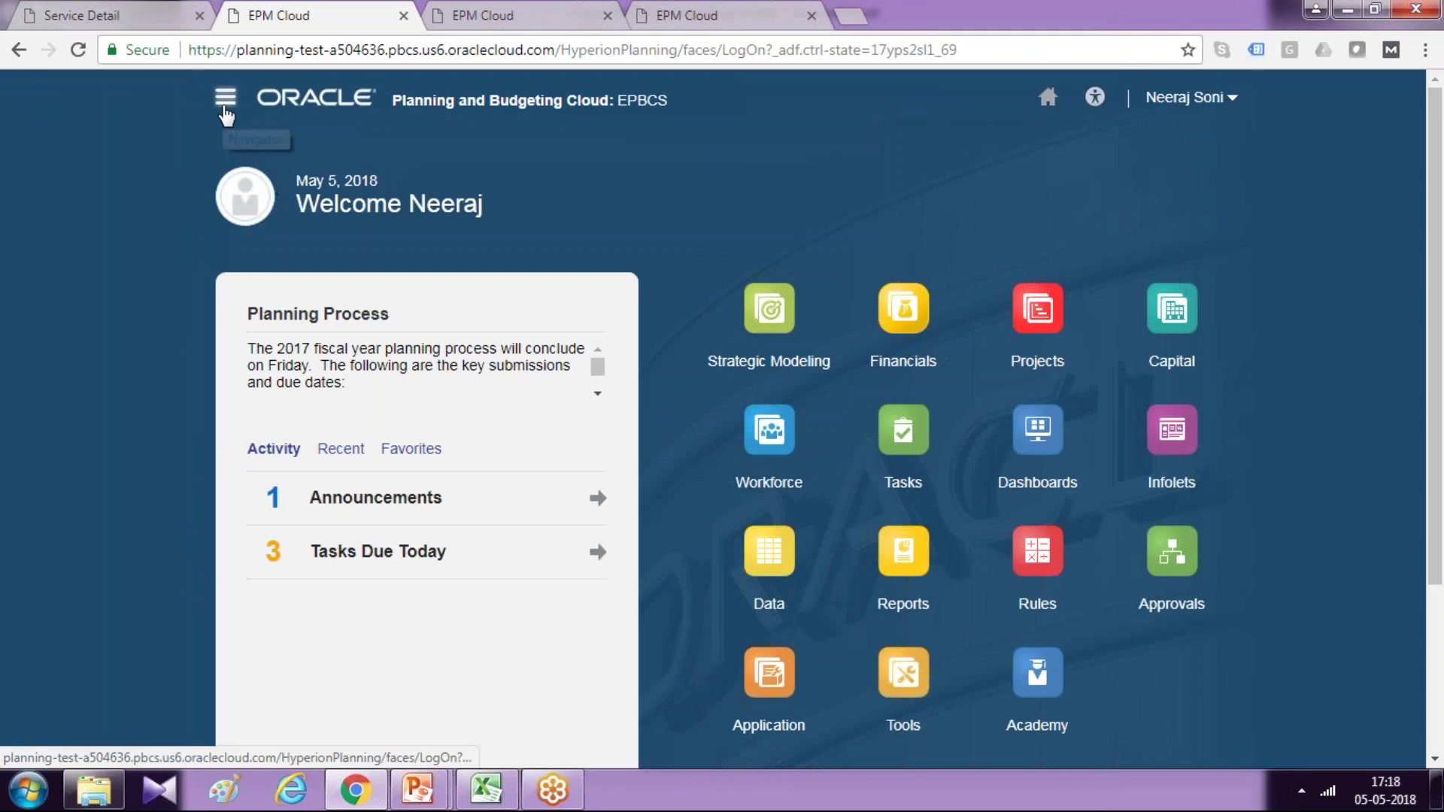
click(224, 98)
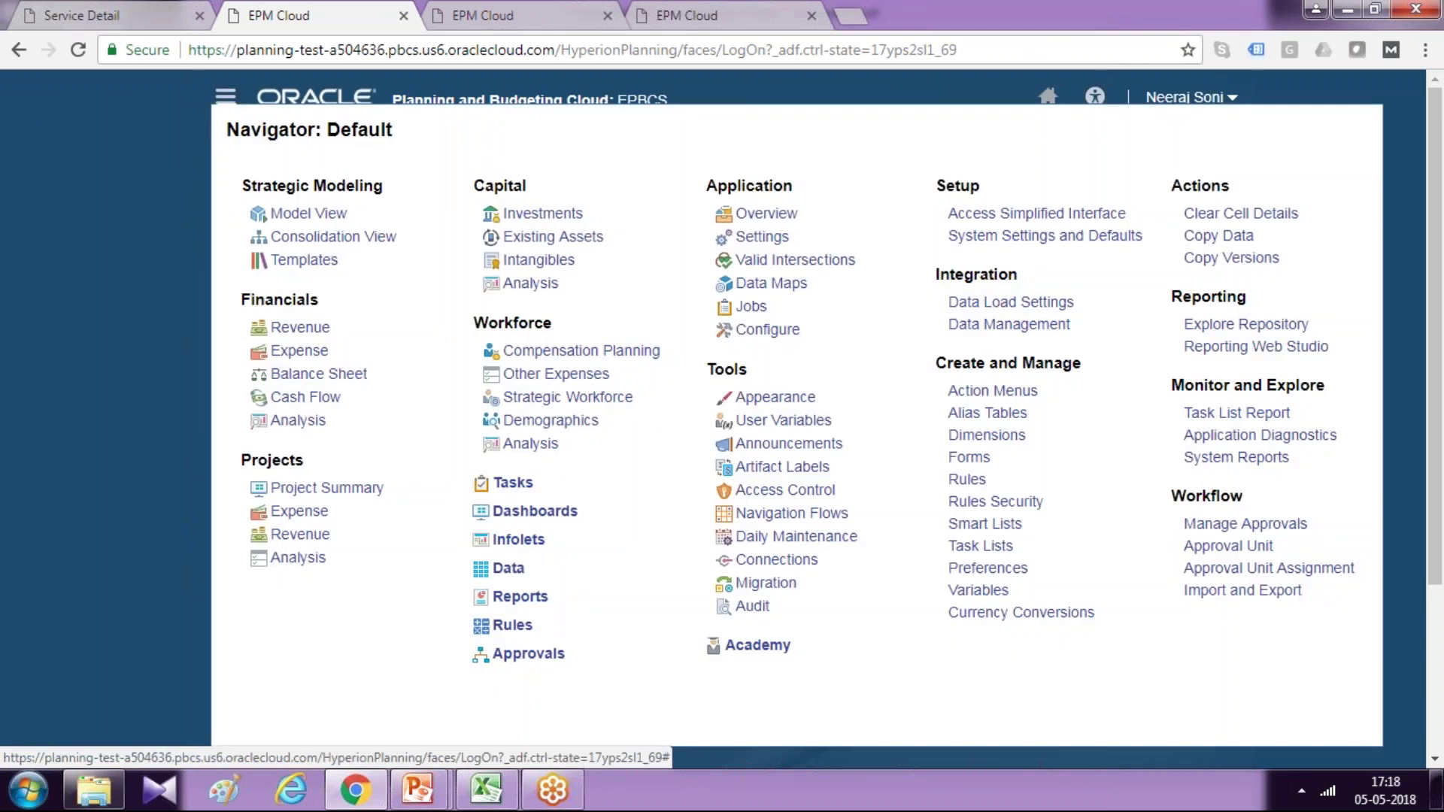
click(993, 437)
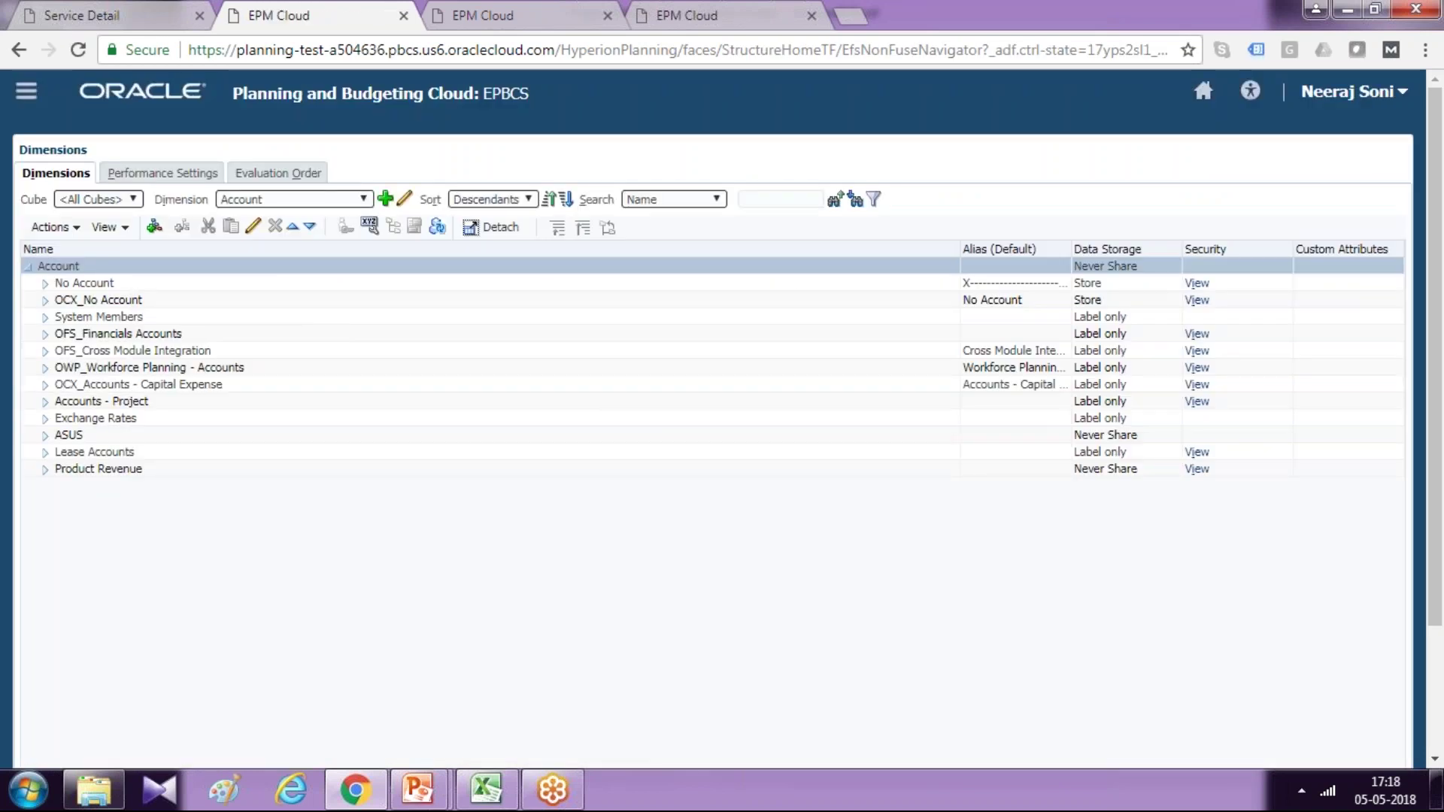
- Filter the Account dimension to cube OEP_PFP and expand Accounts - Project and OPF_Project Assumptions
click(119, 202)
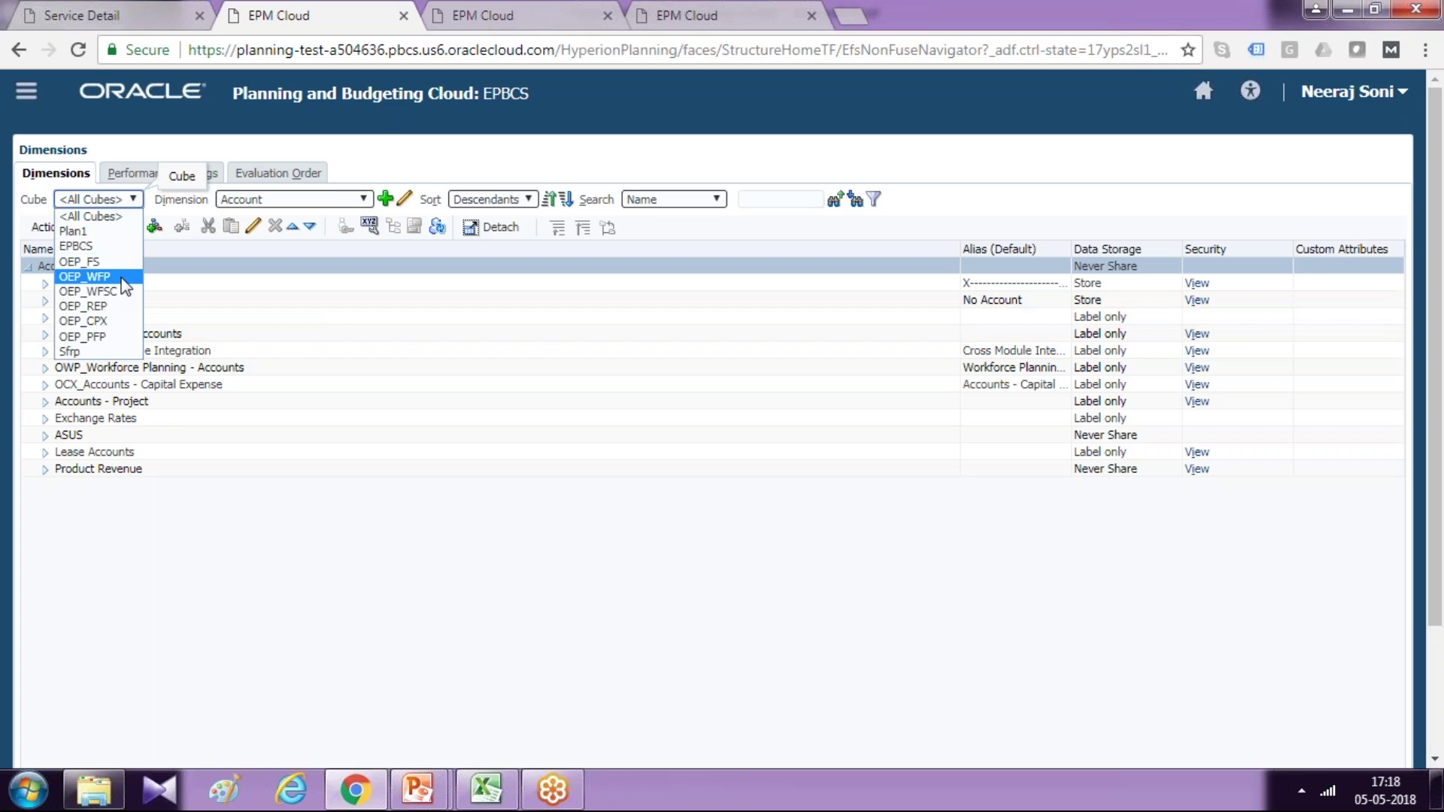
click(120, 336)
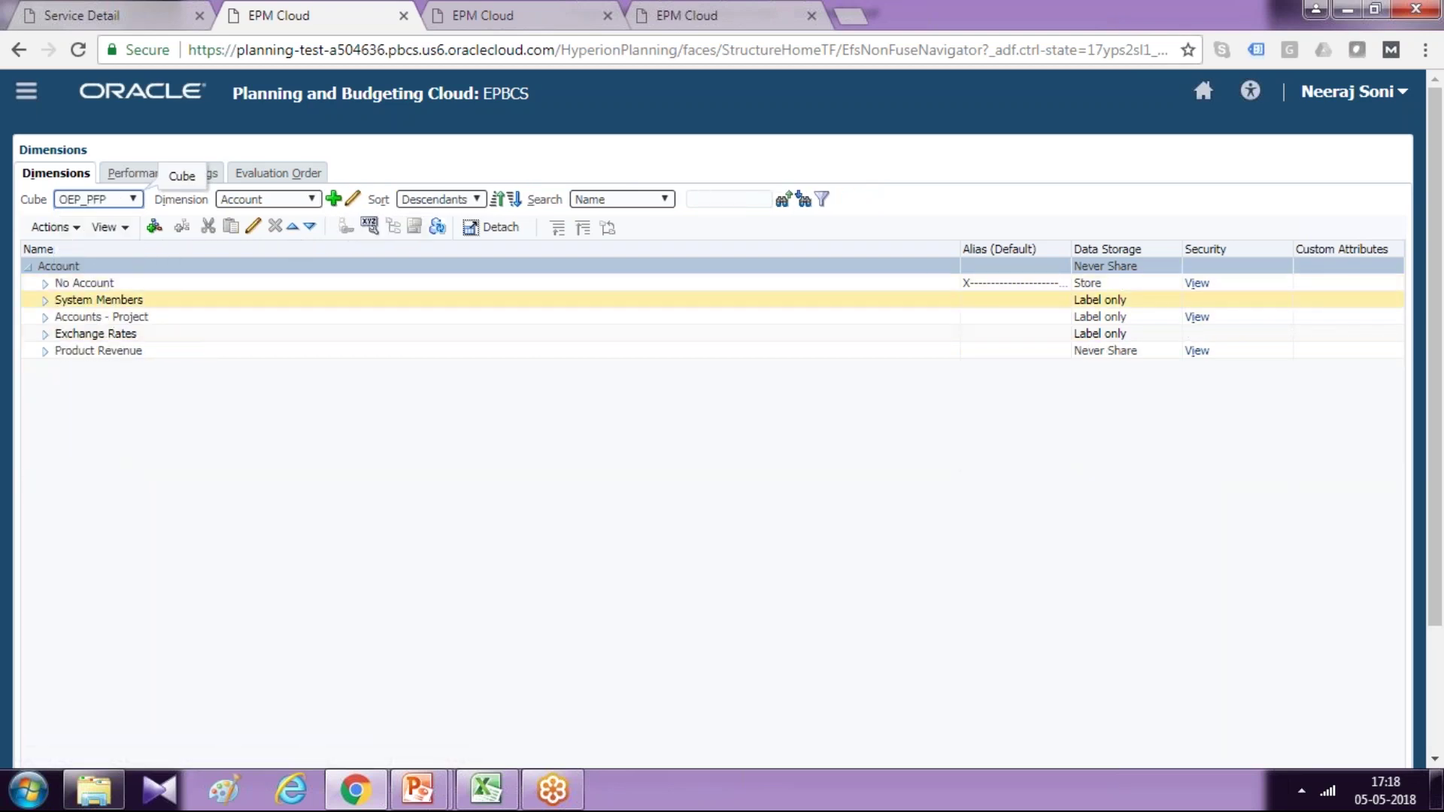
click(45, 316)
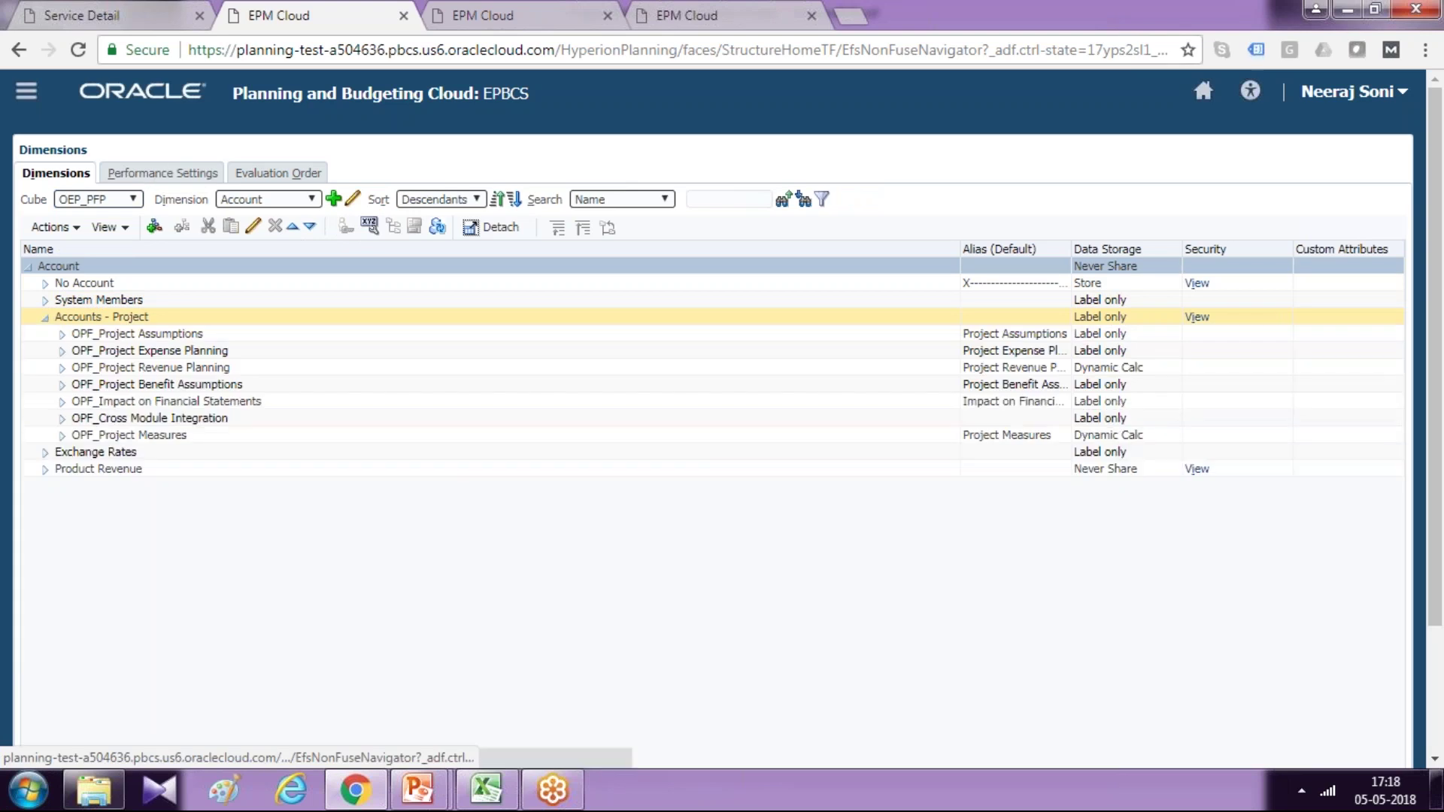
click(62, 334)
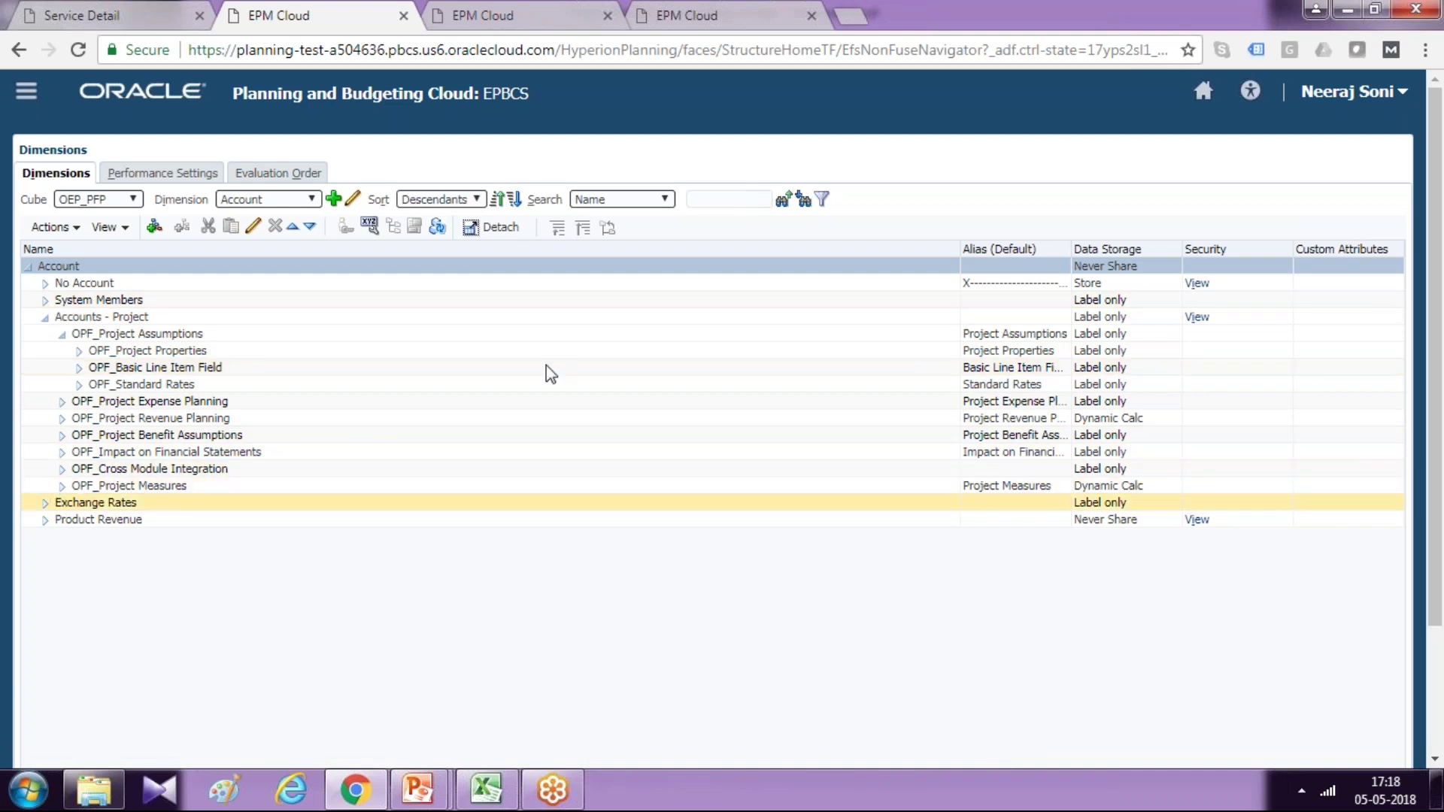
click(549, 333)
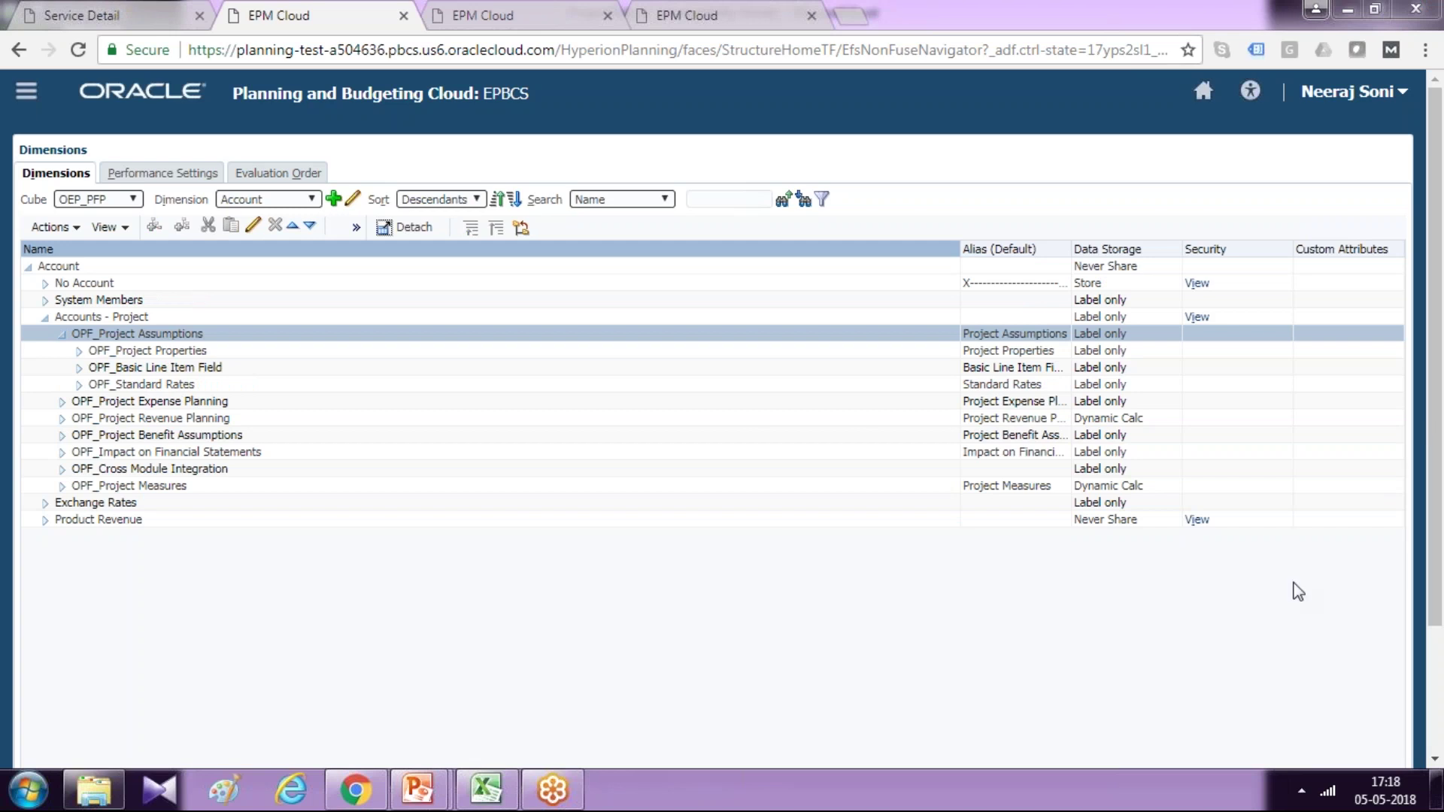
- Search the Account hierarchy for the member Project_By_Region
click(1176, 582)
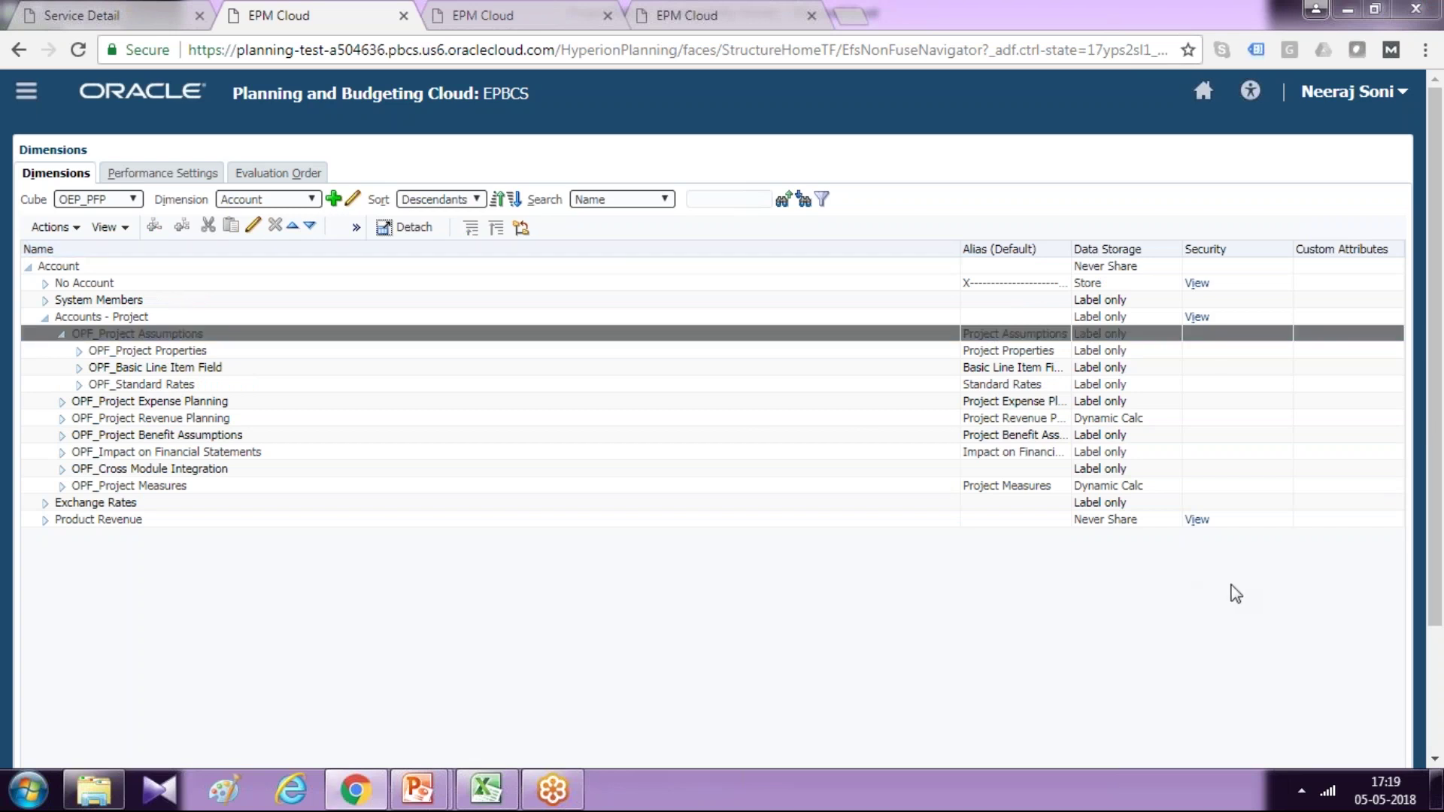
click(546, 6)
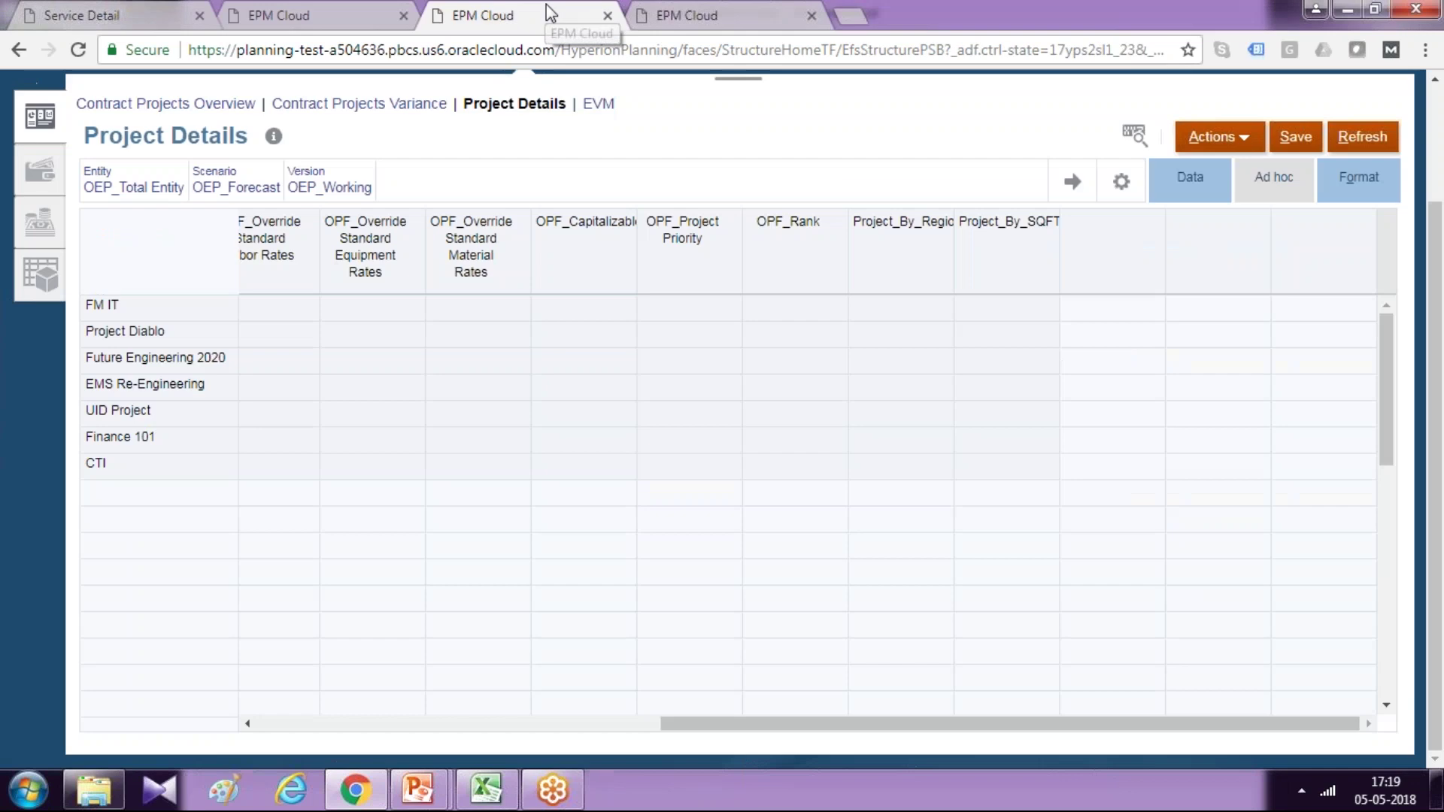
click(333, 12)
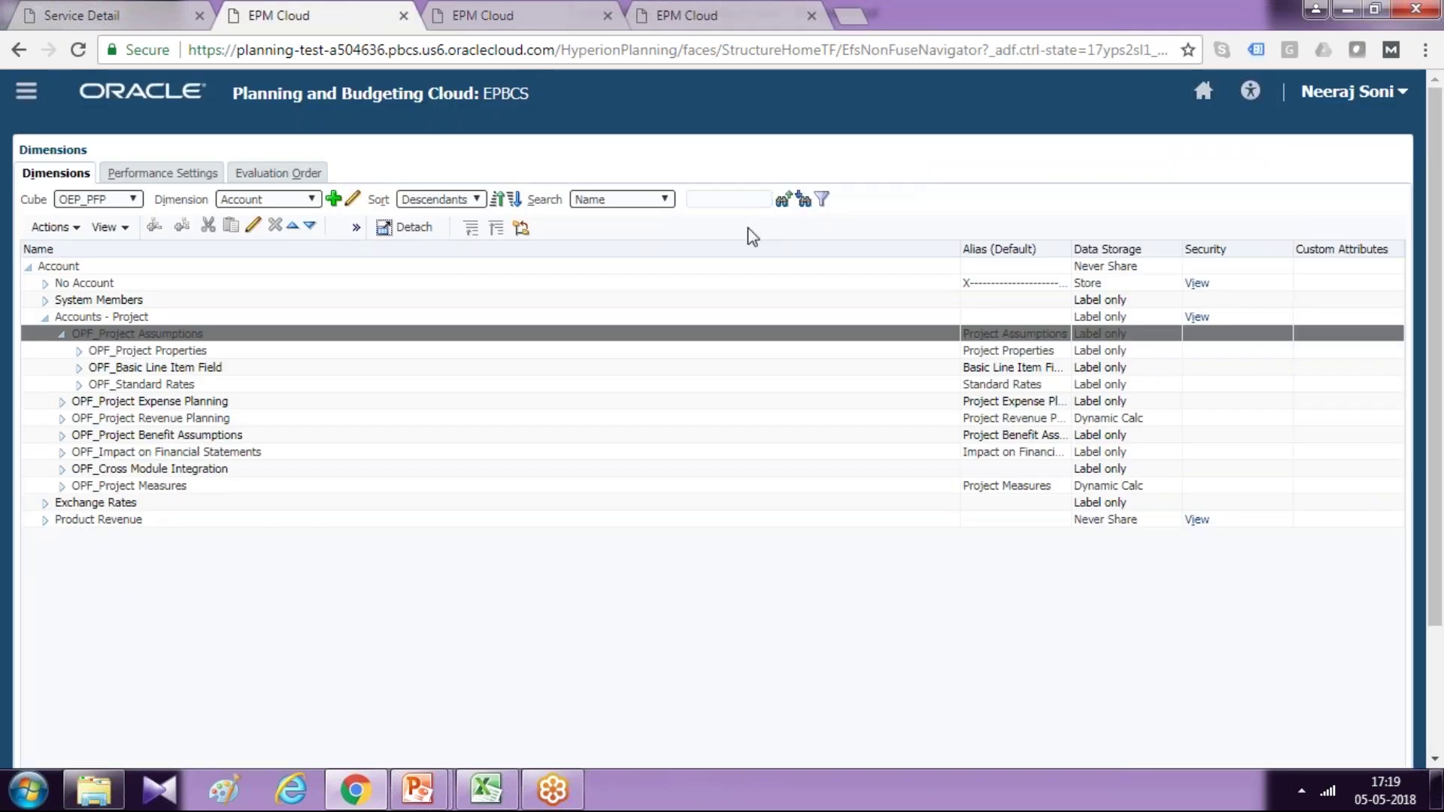
click(728, 199)
text(Project_By_Region)
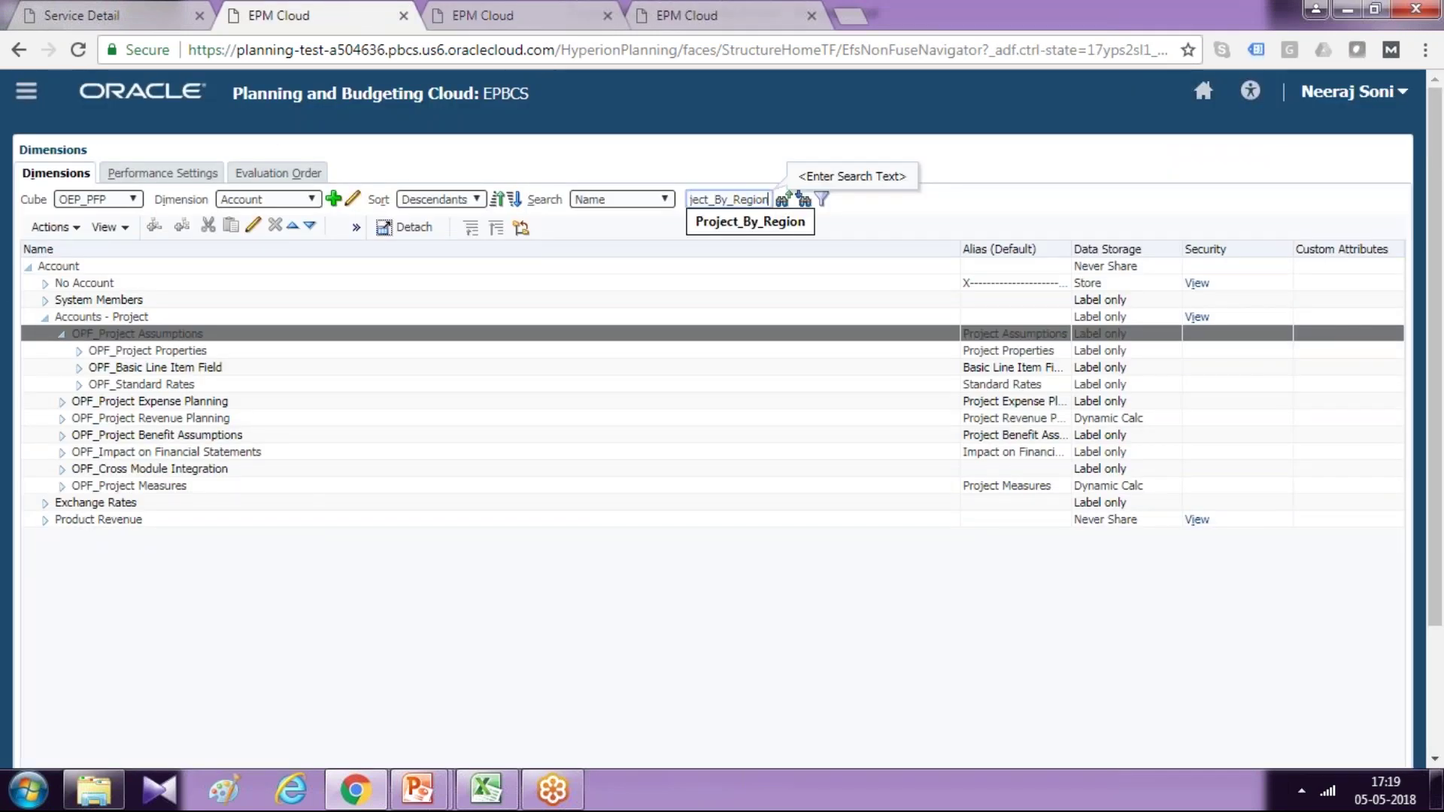
click(803, 199)
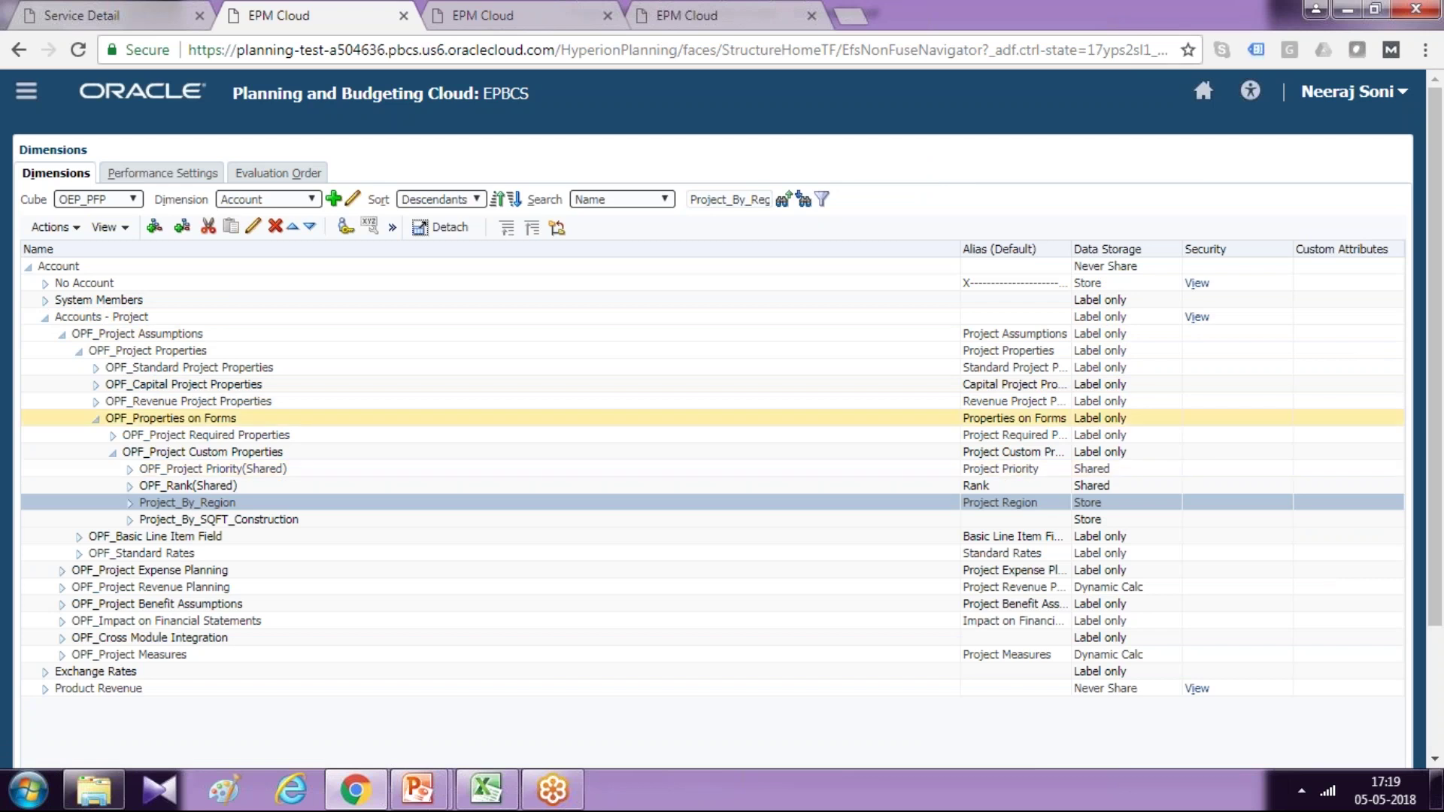
- Check Project_By_Region in the Project Details form and Project Properties, then return to the Excel risk register
click(536, 15)
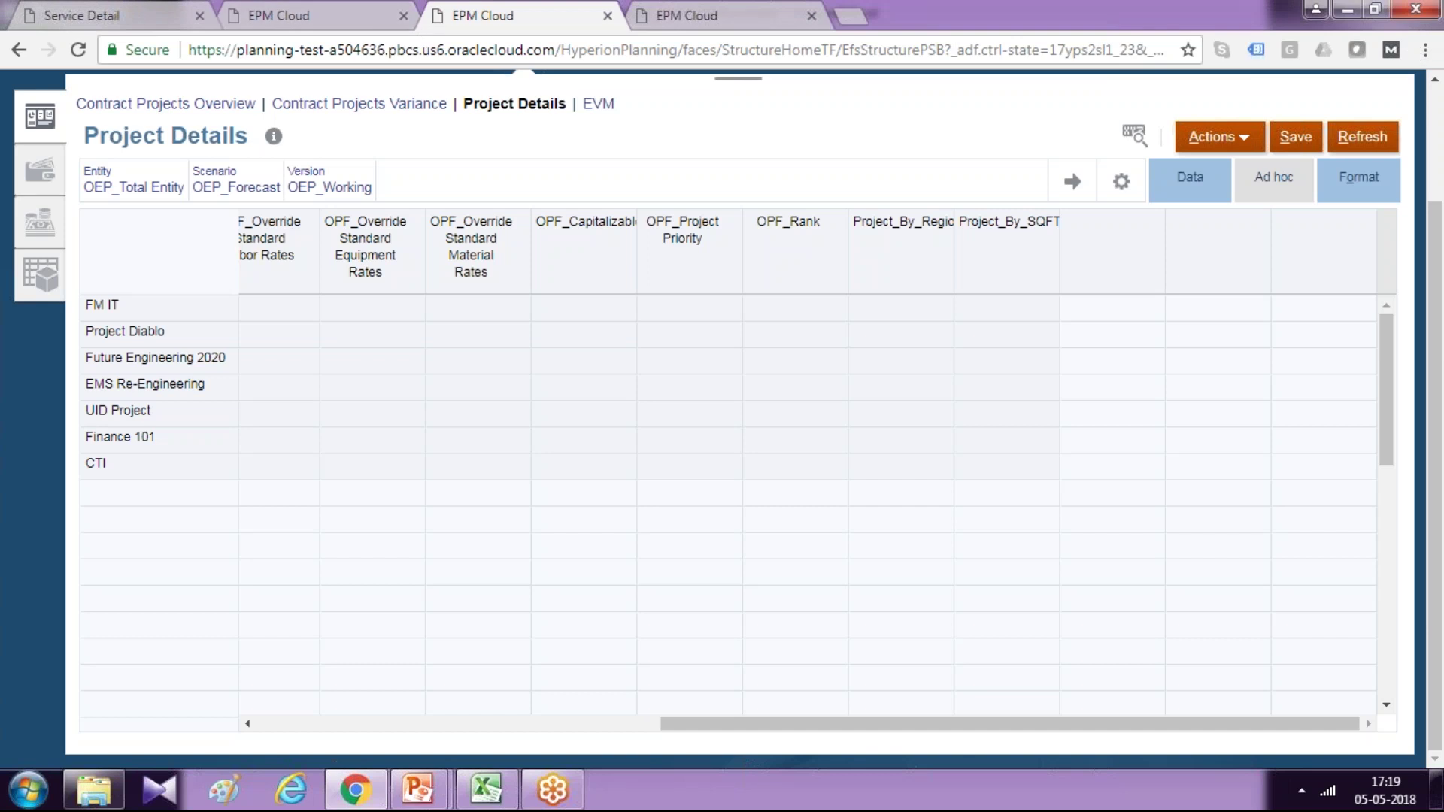
click(177, 493)
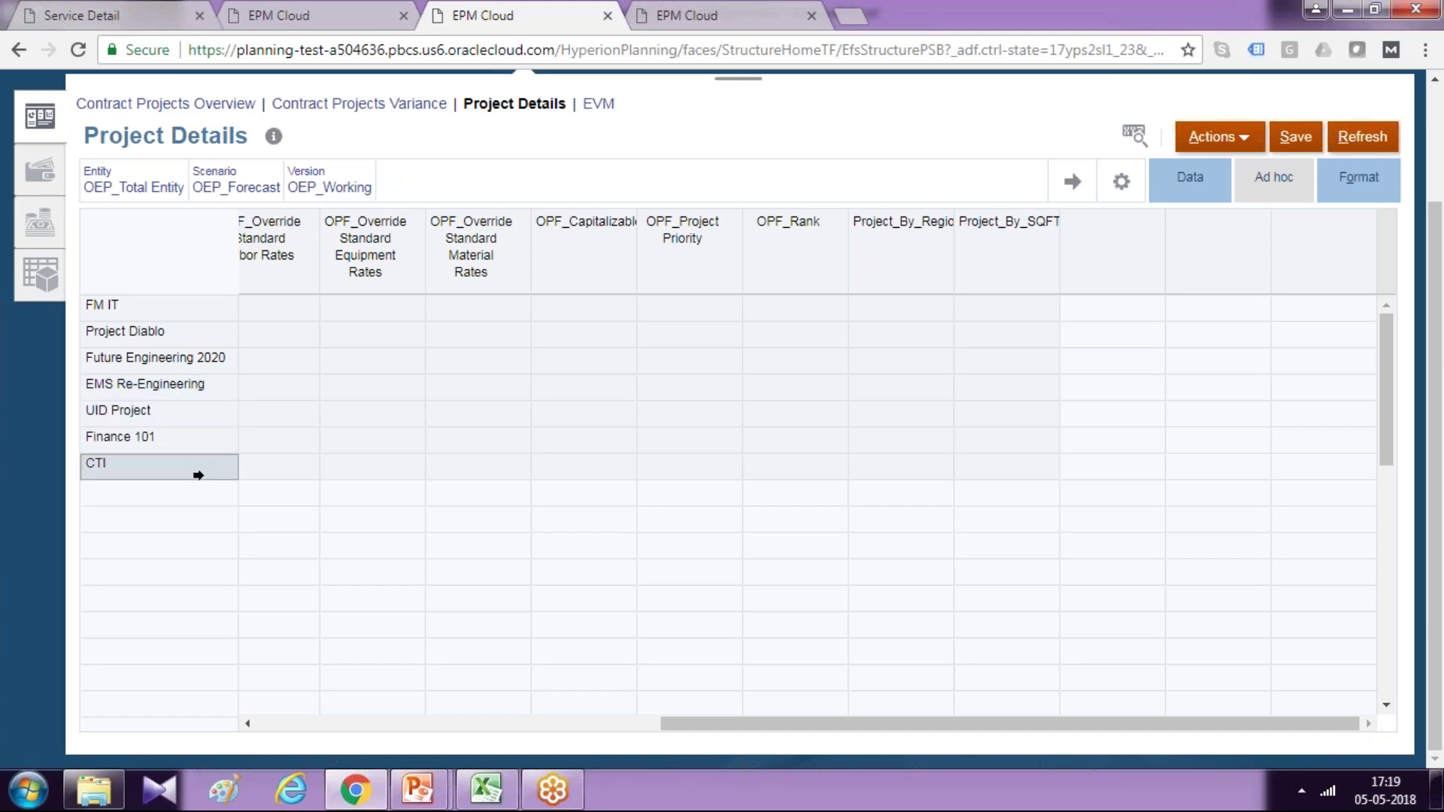
key(ctrl+Tab)
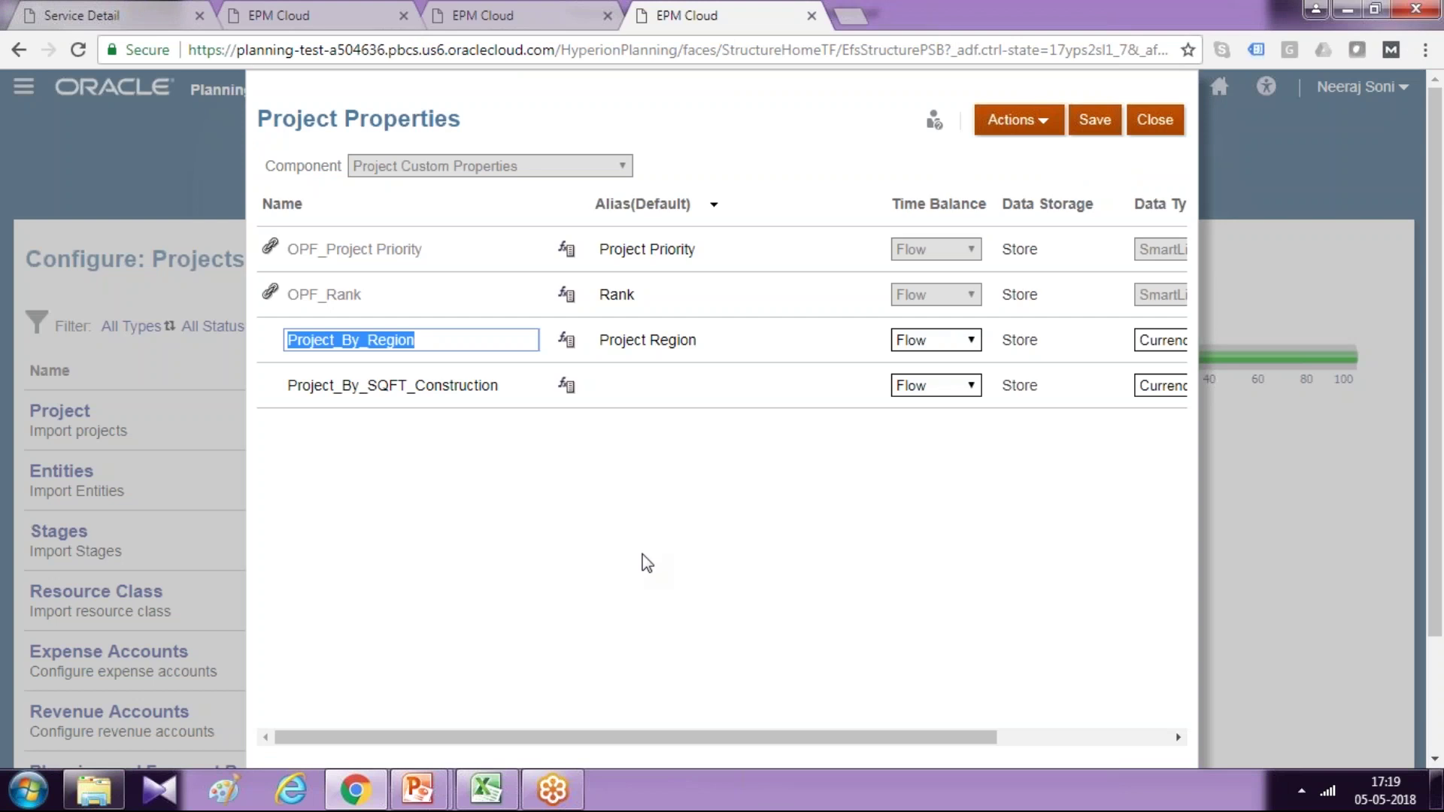
click(483, 788)
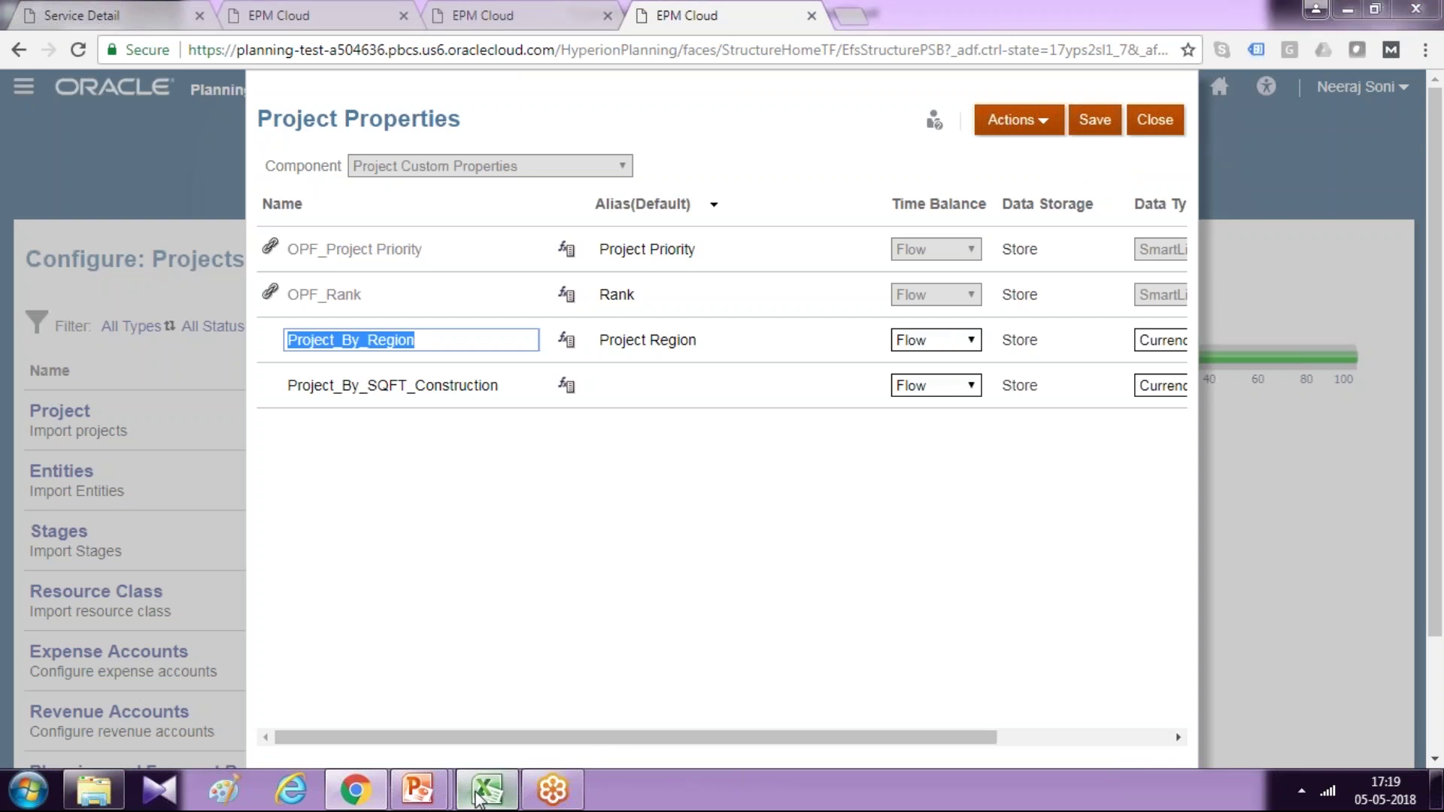
key(Down)
key(Down)
key(Left)
key(Left)
key(Left)
key(Left)
key(Left)
key(Left)
key(Left)
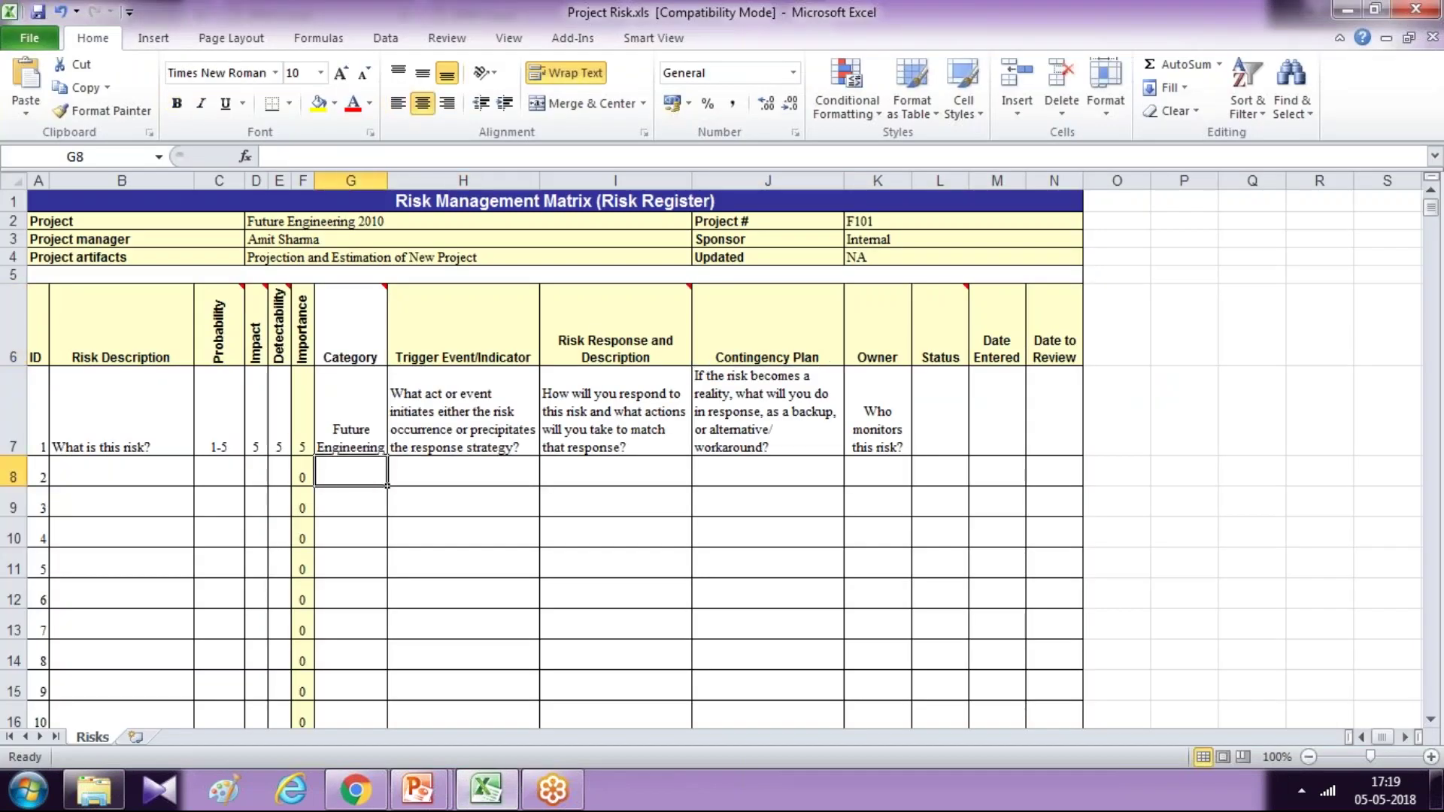
- Move to the C6 Probability header and select the word Probability in the formula bar
key(Left)
key(Left)
key(Up)
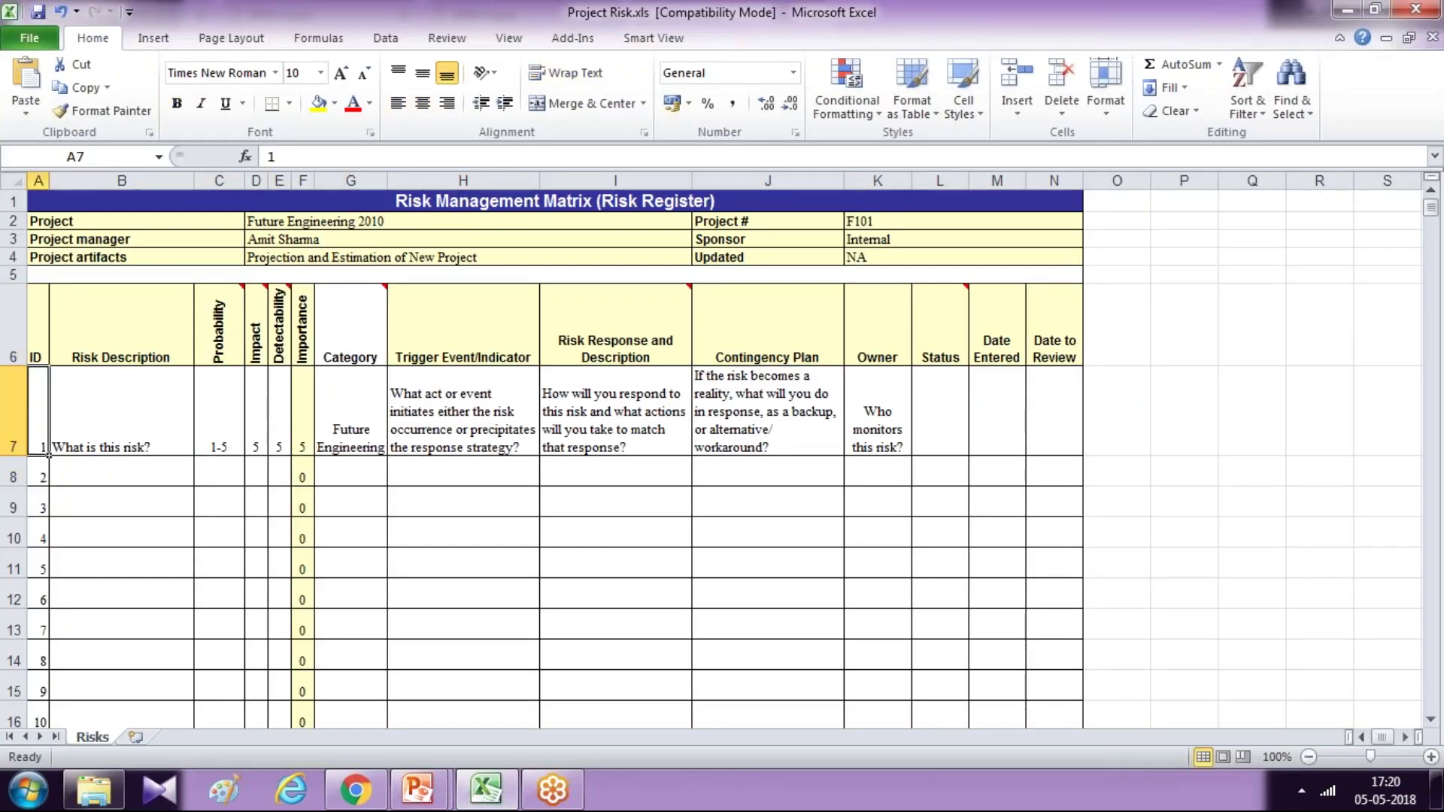
key(Right)
key(Right)
key(Up)
key(Right)
key(Right)
key(Right)
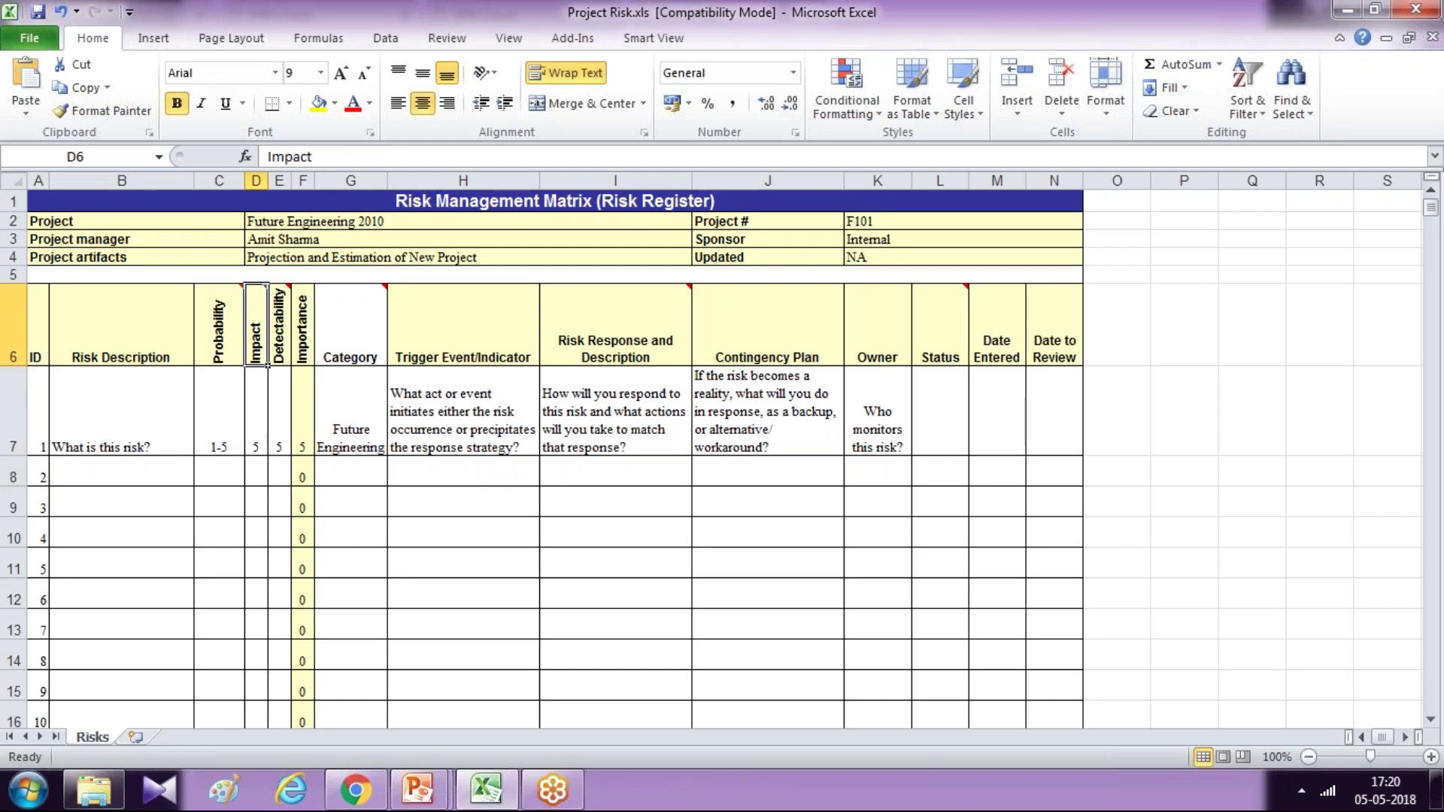
key(Left)
key(Left)
key(Left)
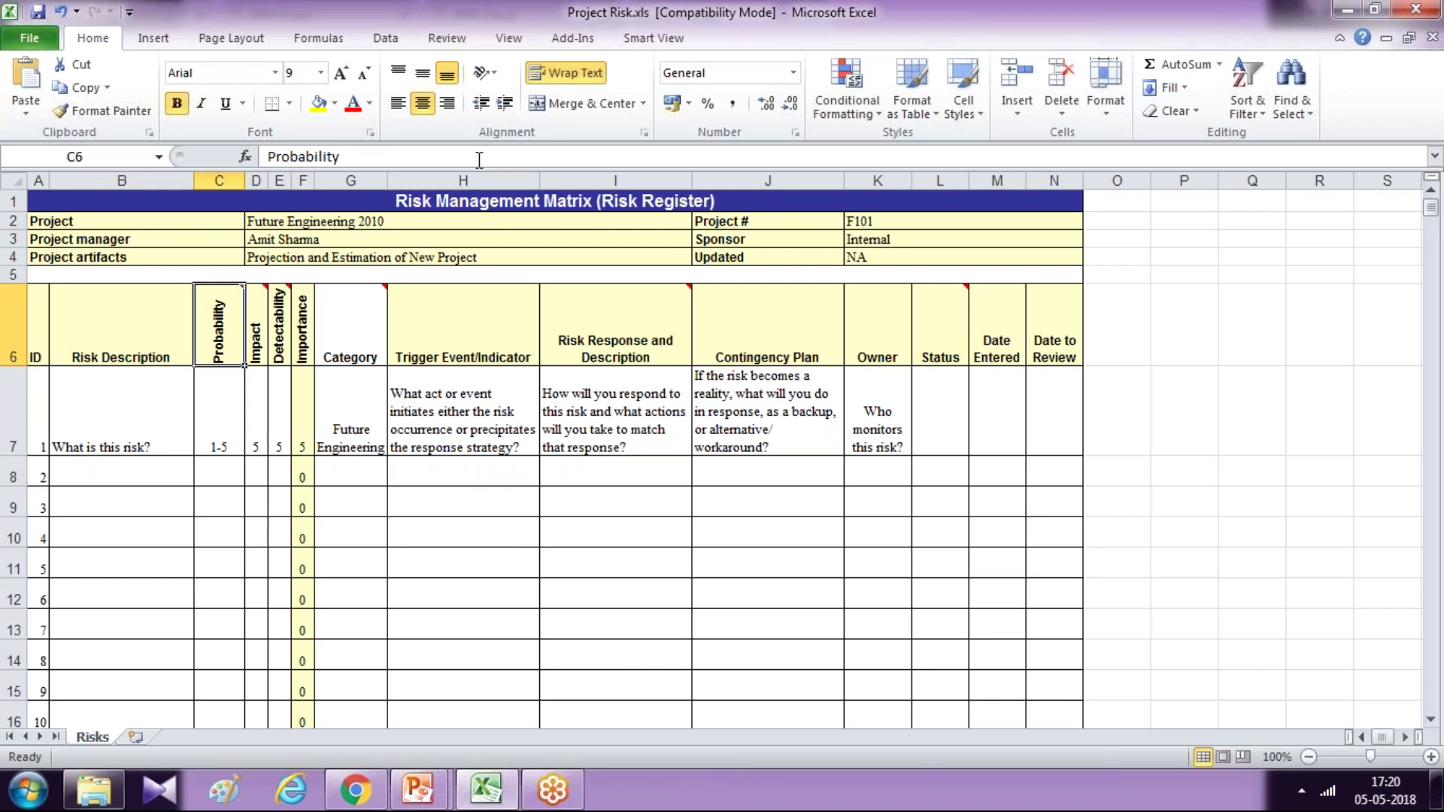
key(ctrl+a)
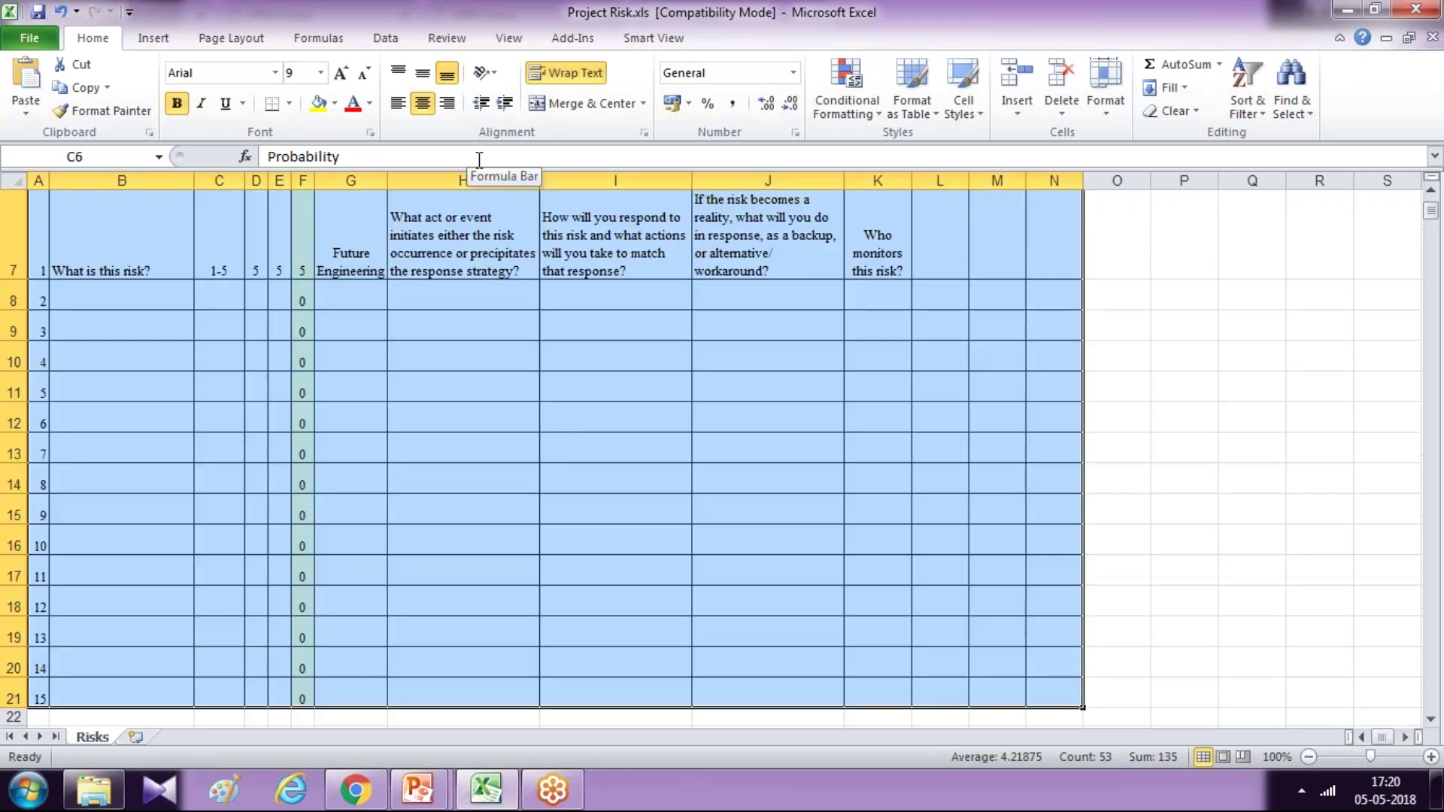
click(479, 157)
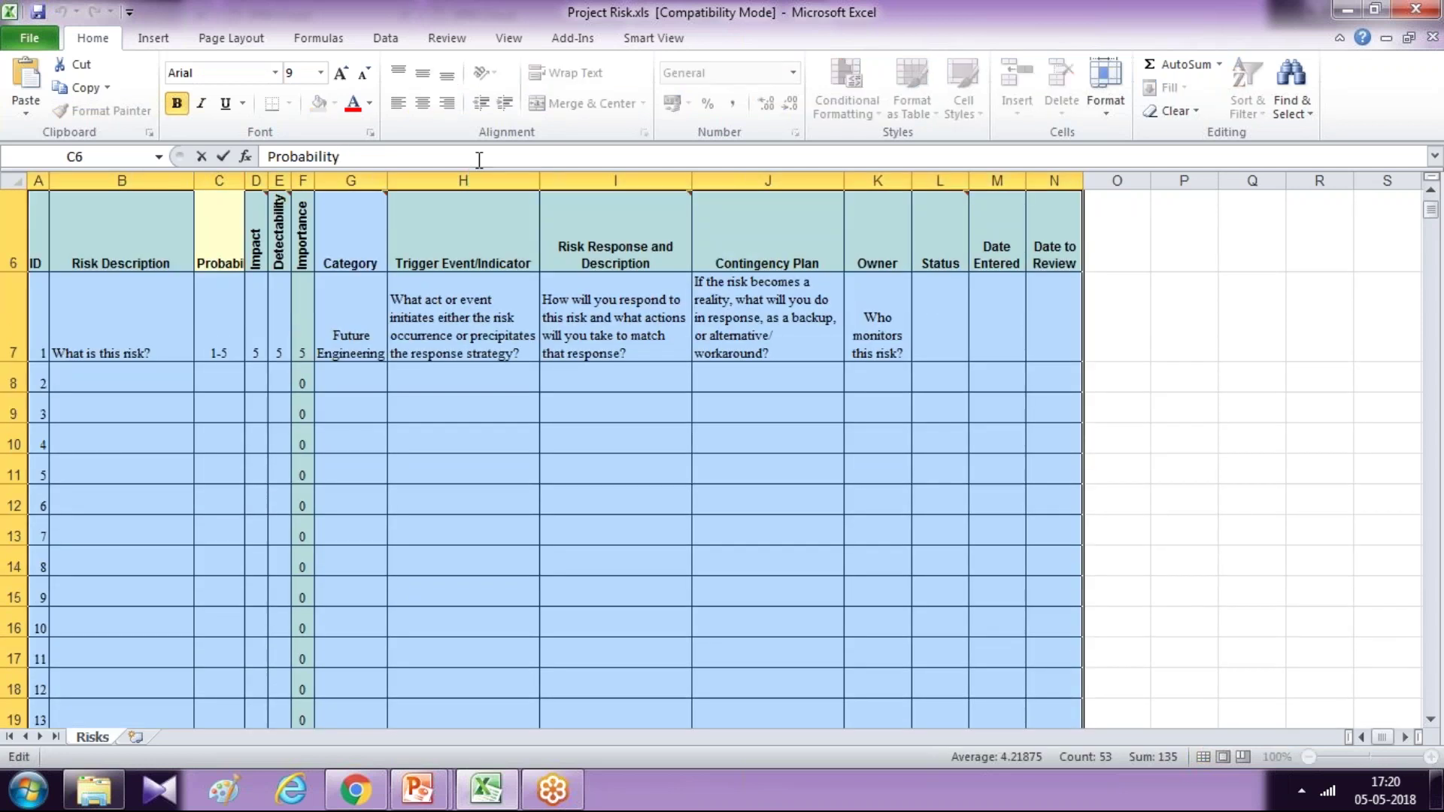
key(Escape)
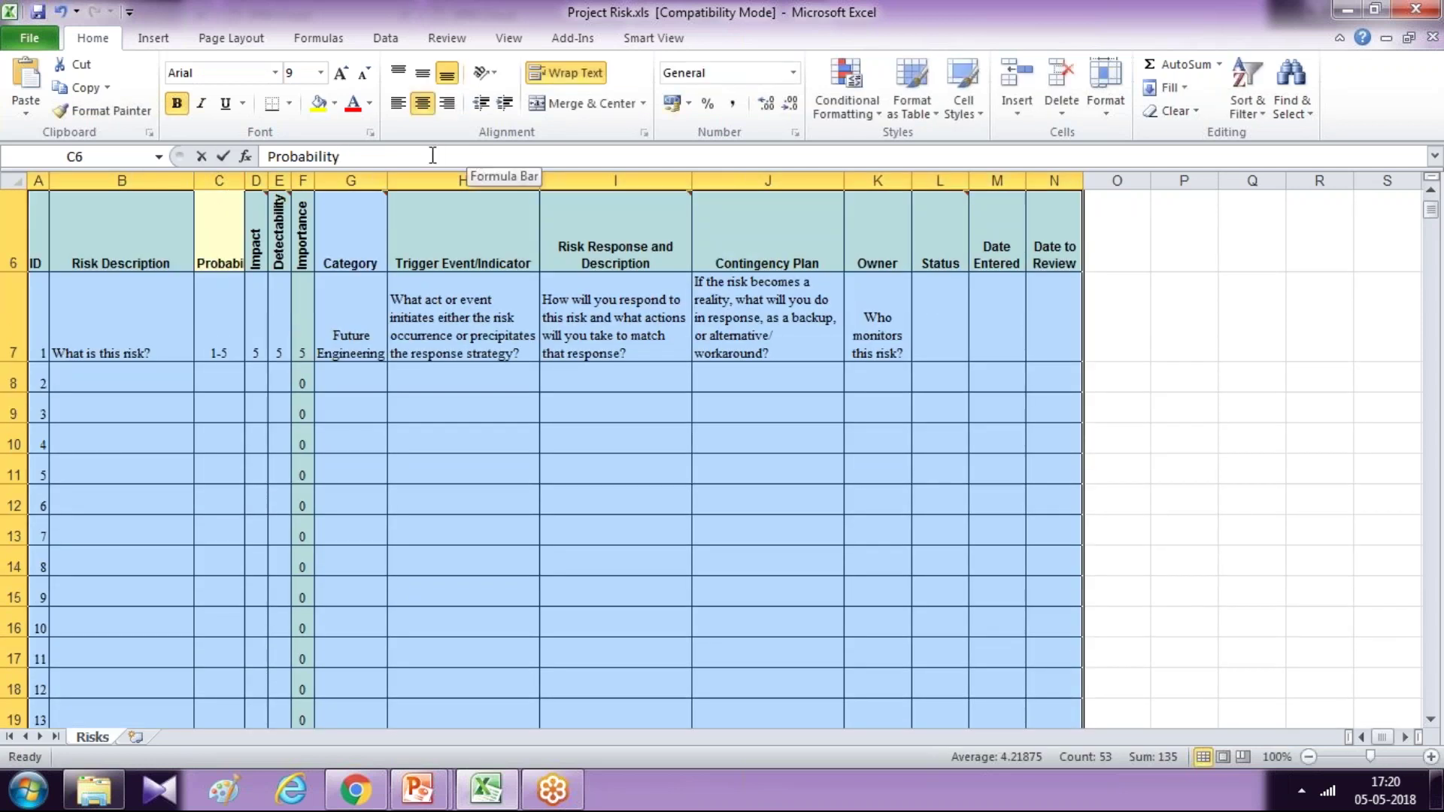
click(433, 156)
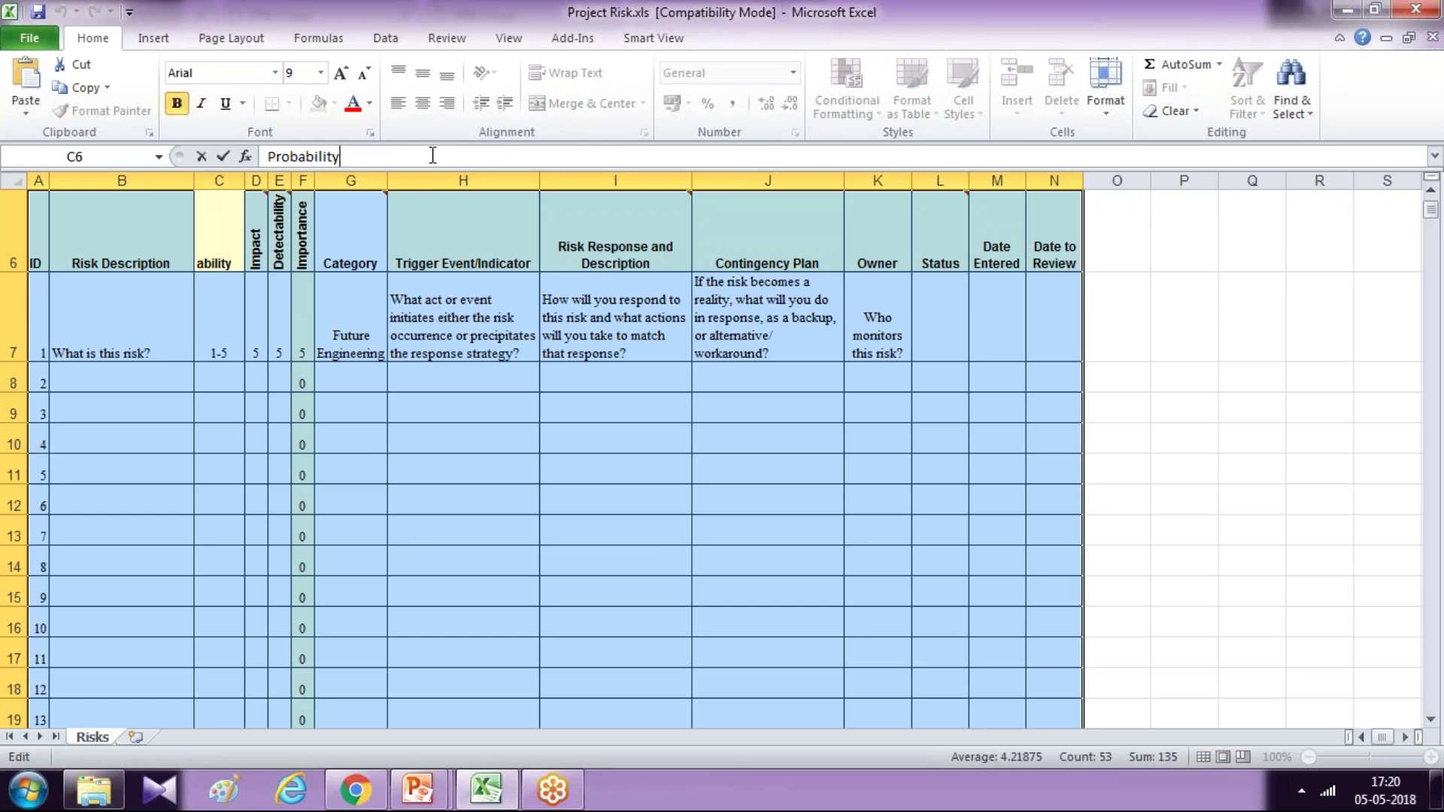
key(shift+Left)
key(shift+Left)
key(shift+Left)
key(shift+Left)
key(shift+Left)
key(shift+Left)
key(shift+Left)
key(shift+Left)
key(shift+Left)
key(shift+Left)
key(shift+Left)
key(ctrl+c)
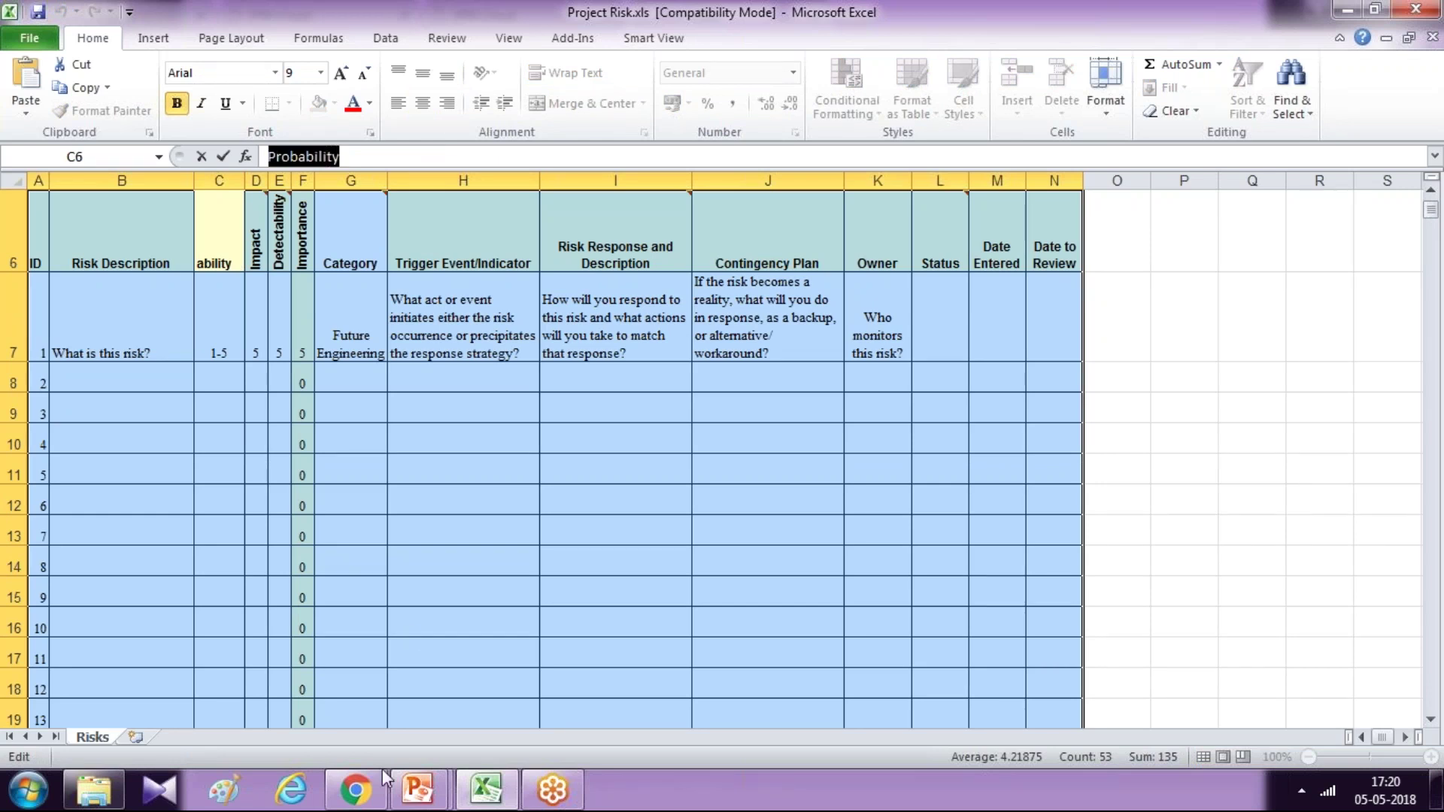
- Add a new custom project property named Project_Probability in Project Properties
click(383, 792)
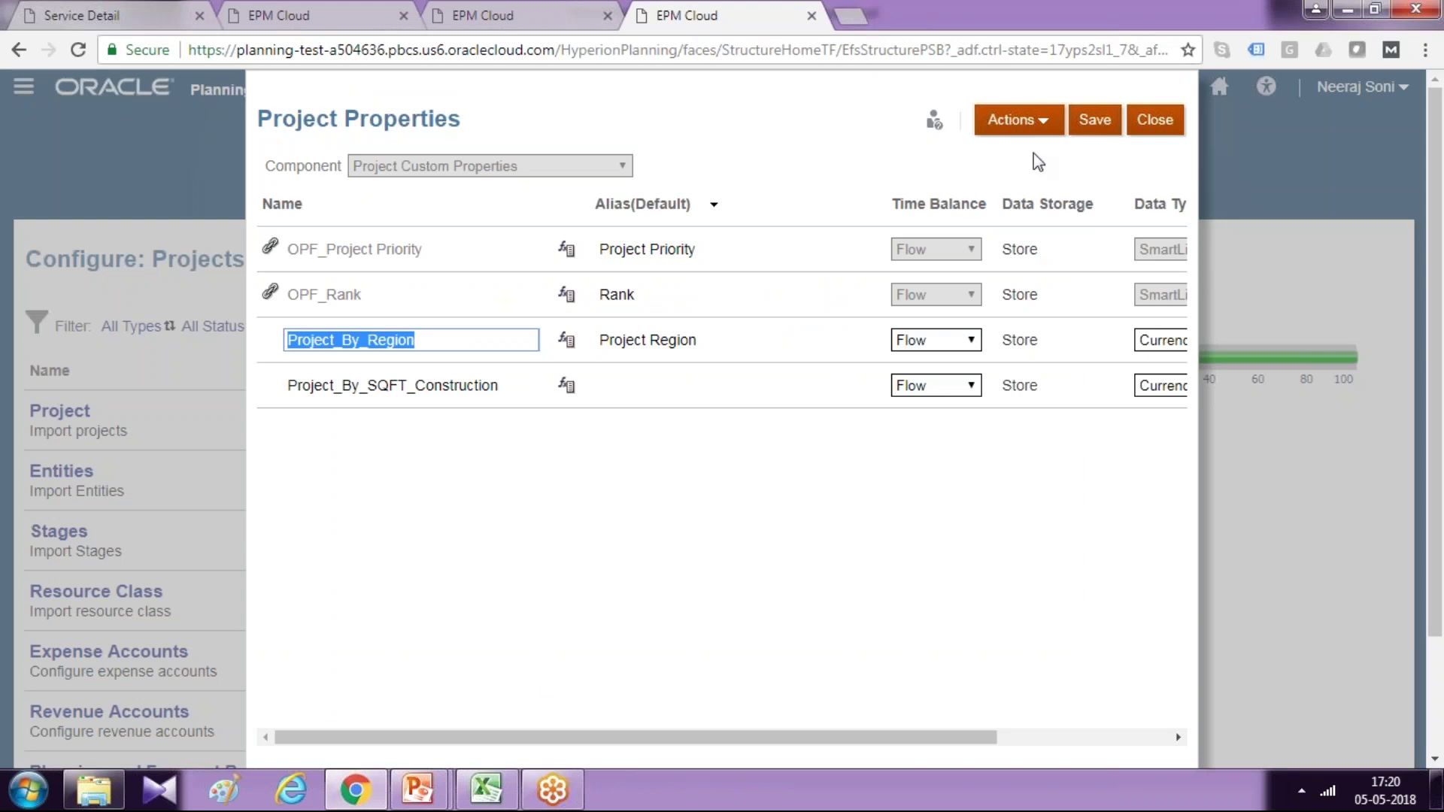
click(1047, 121)
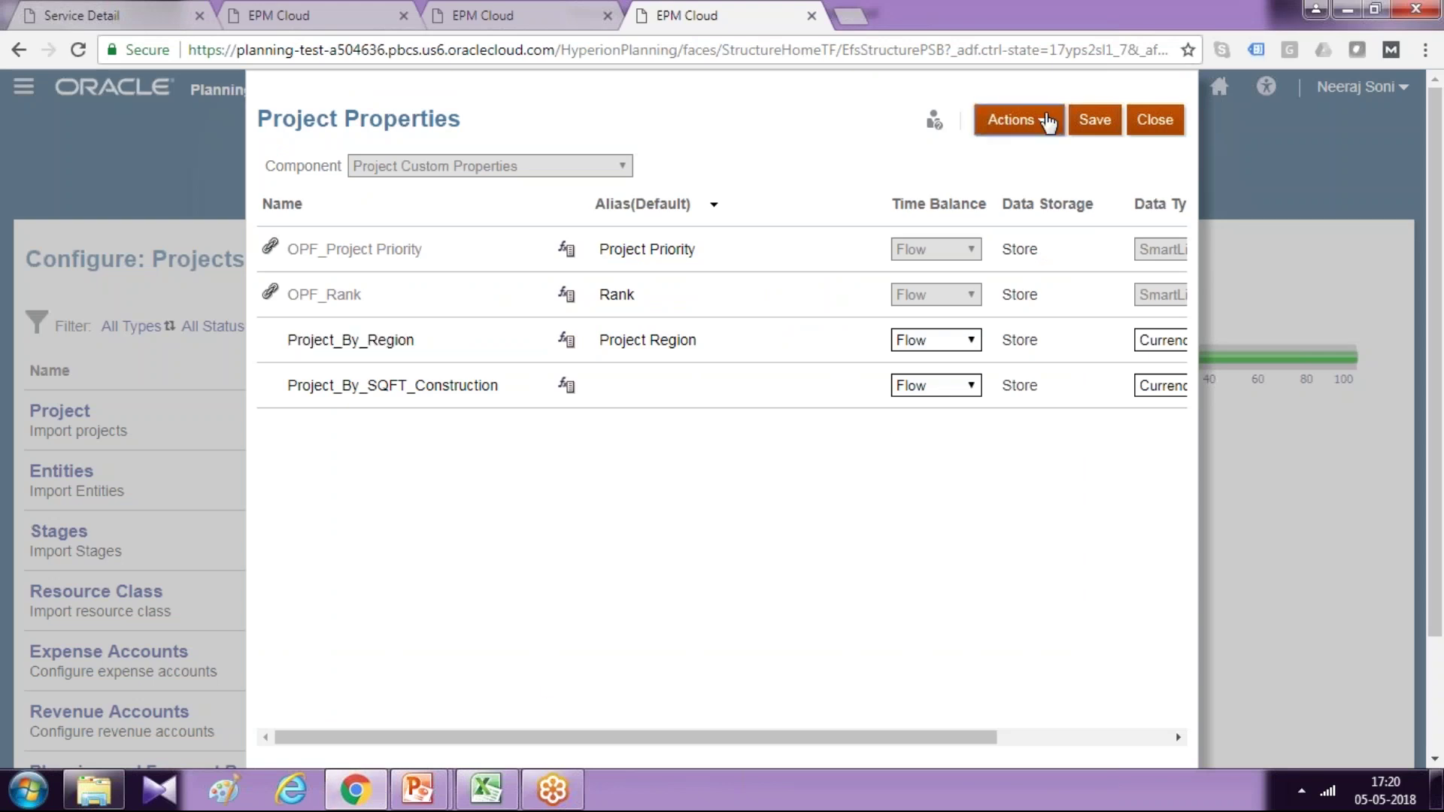
click(1047, 122)
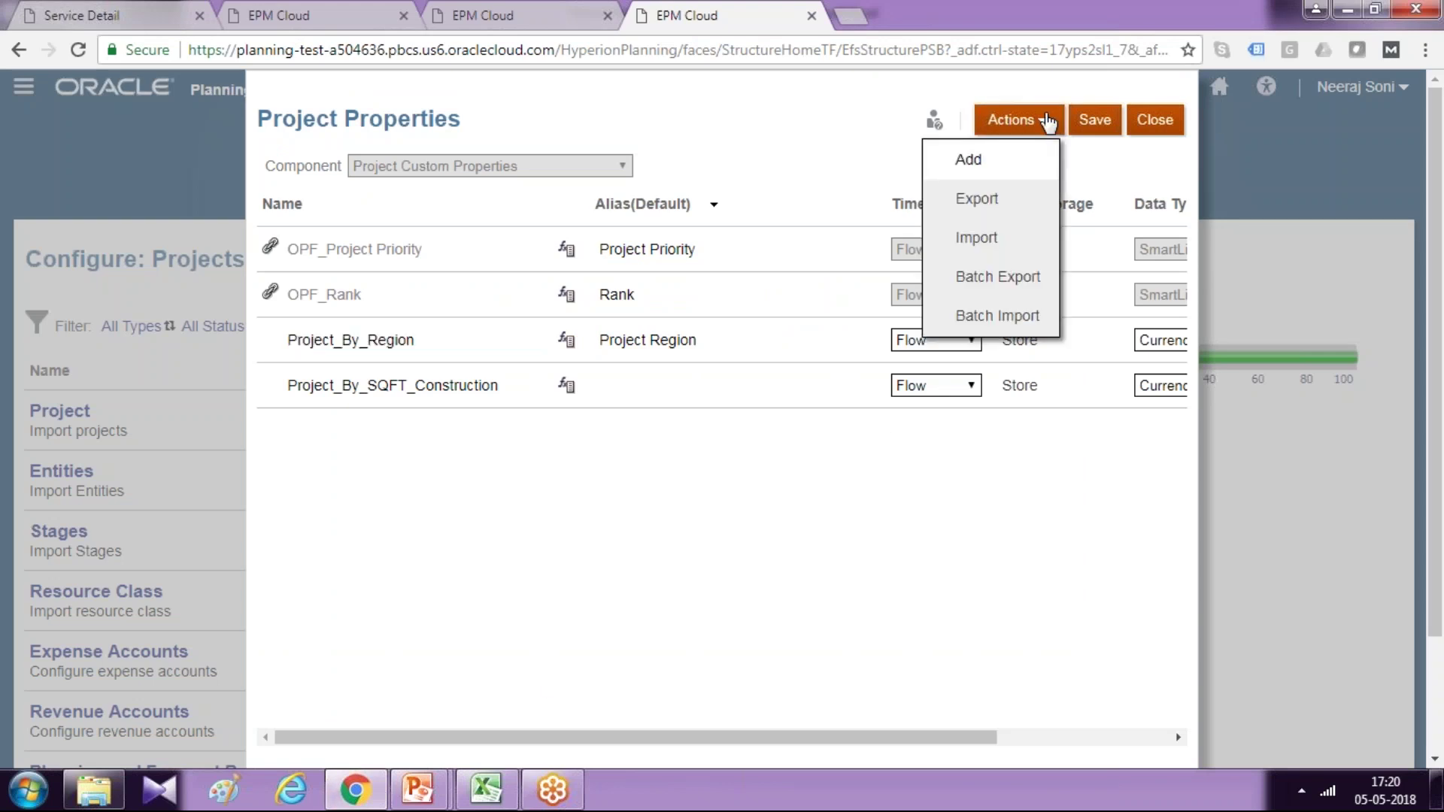
click(1024, 154)
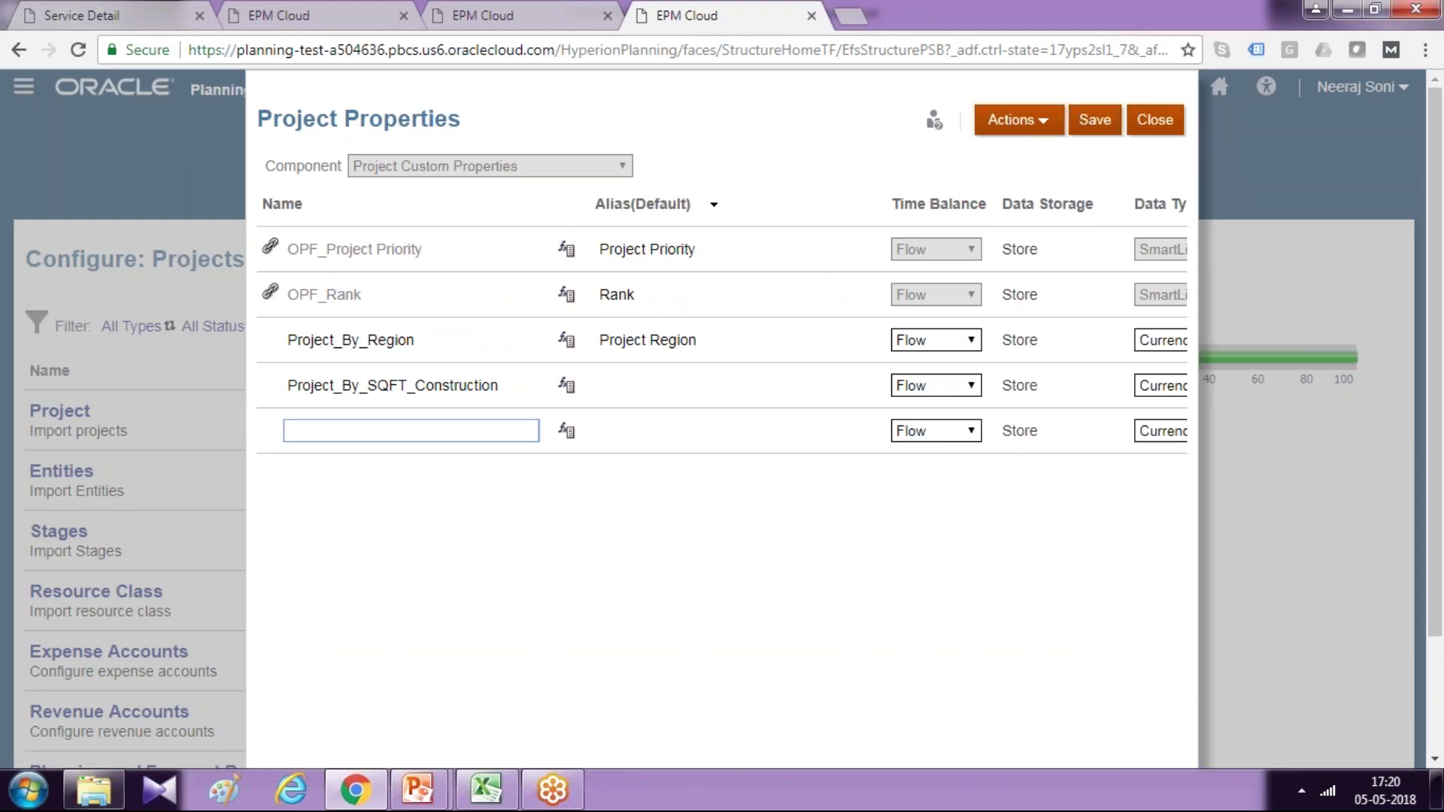
text(Probability)
click(665, 427)
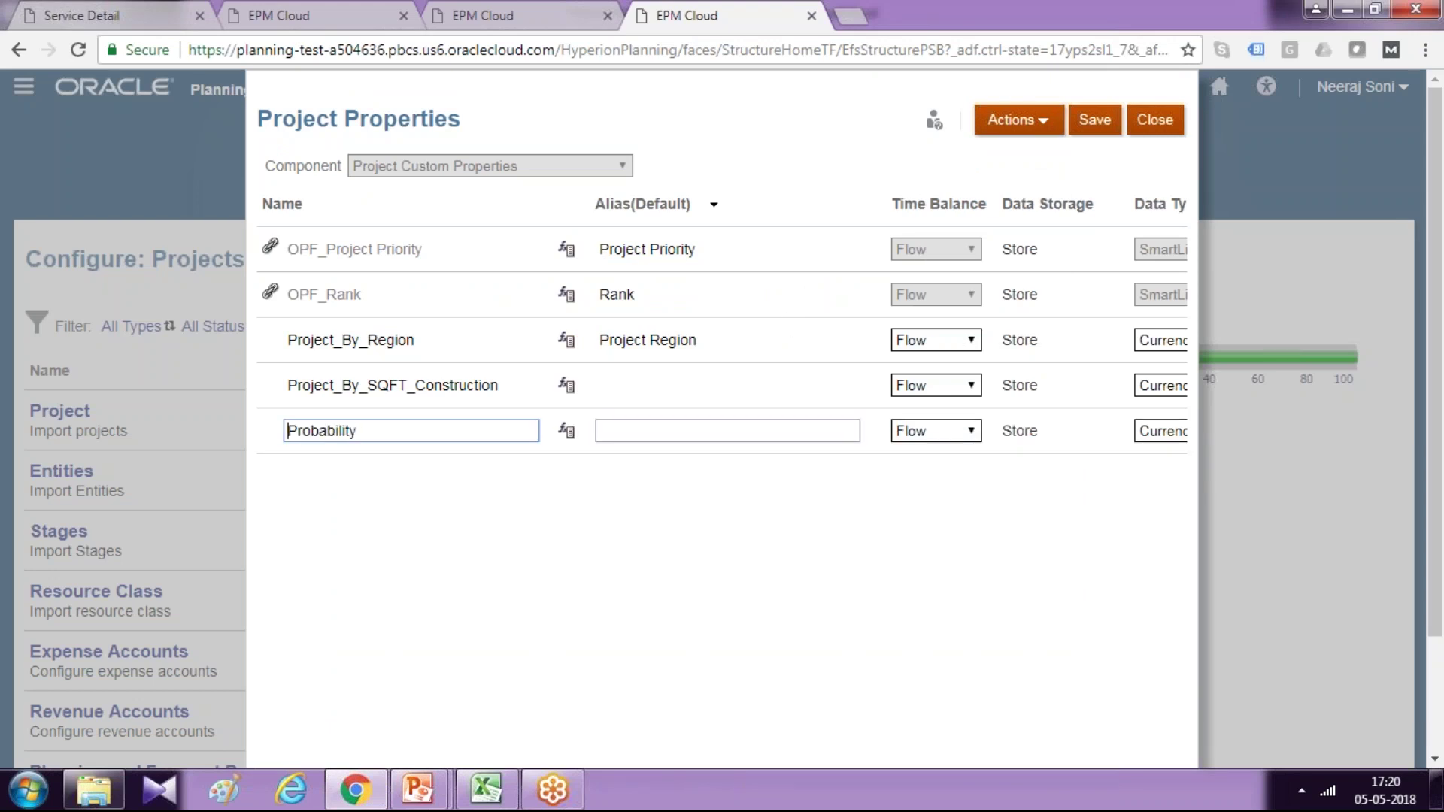
click(287, 430)
text(Produc)
key(BackSpace)
key(BackSpace)
key(BackSpace)
text(ject_)
- Set the new property's alias to 'Project Probability' and save it, acknowledging the confirmation
click(727, 430)
key(ctrl+v)
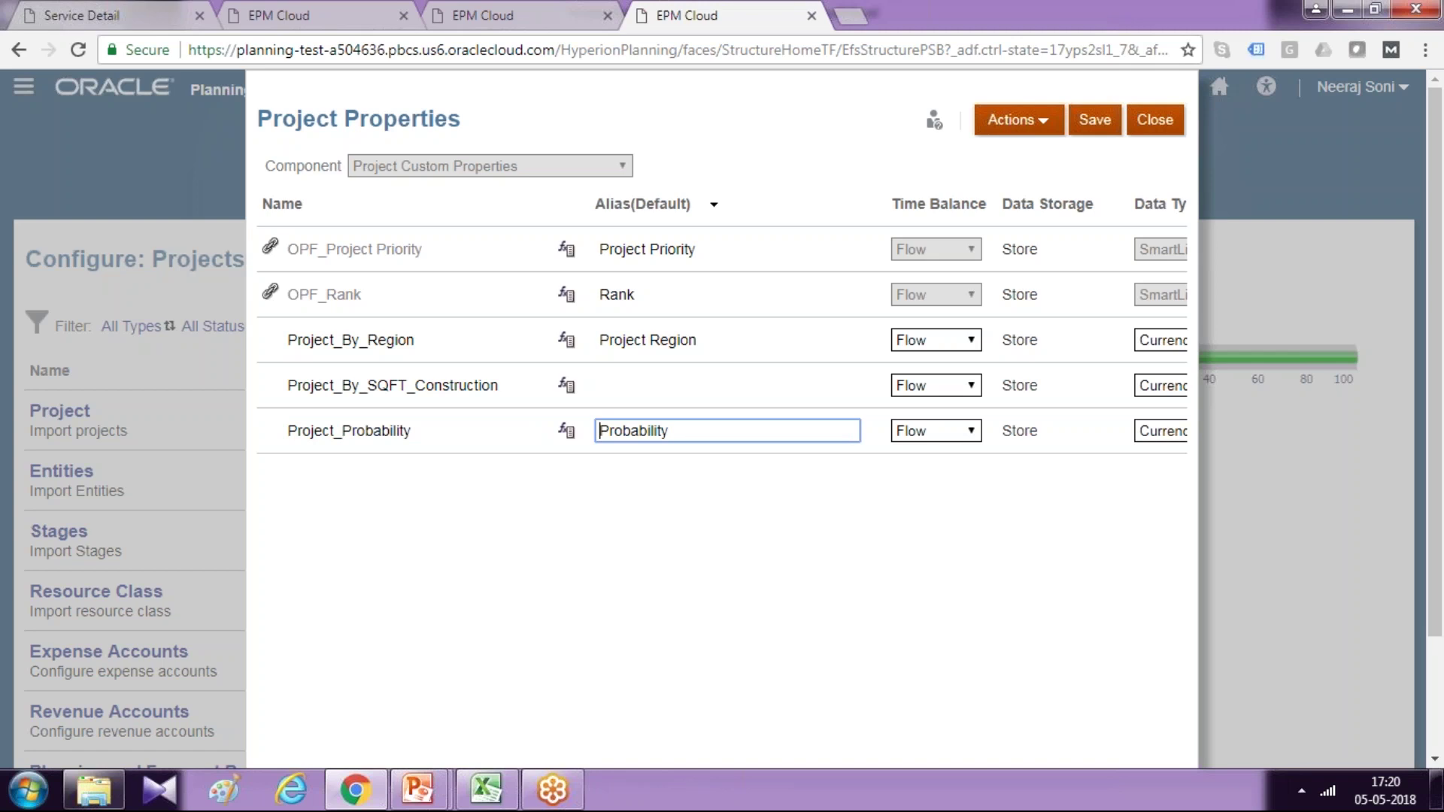
text(Project)
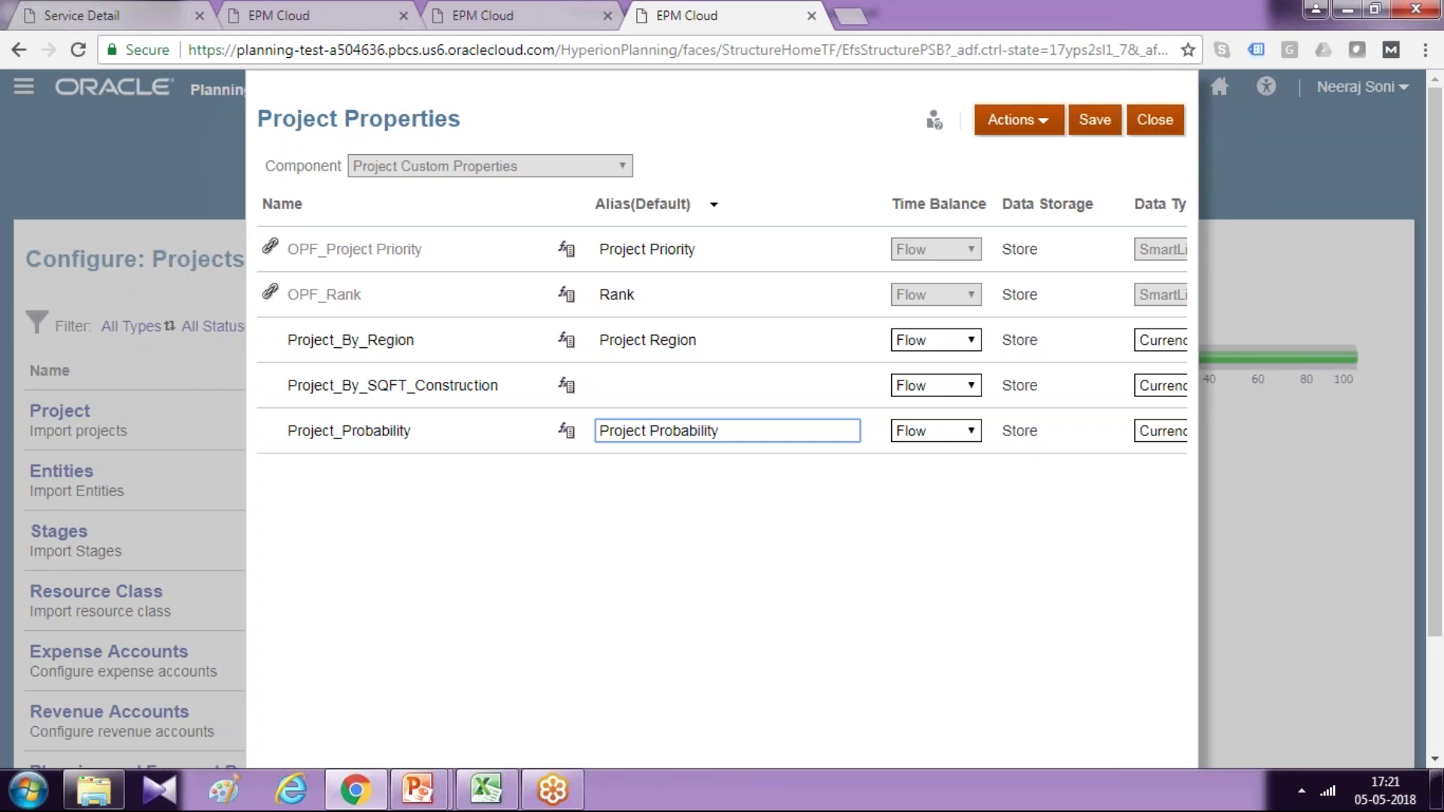
click(1094, 130)
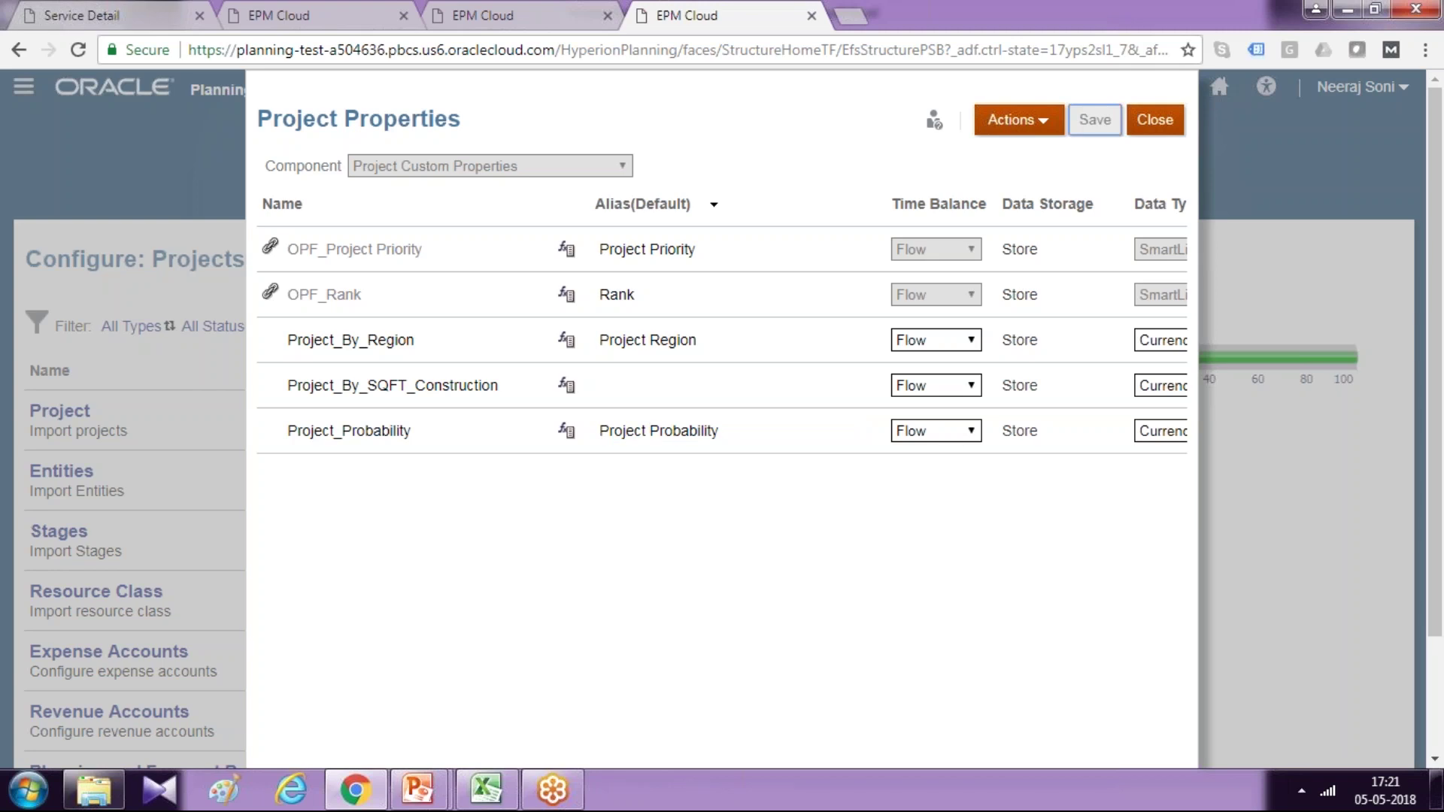
click(1144, 128)
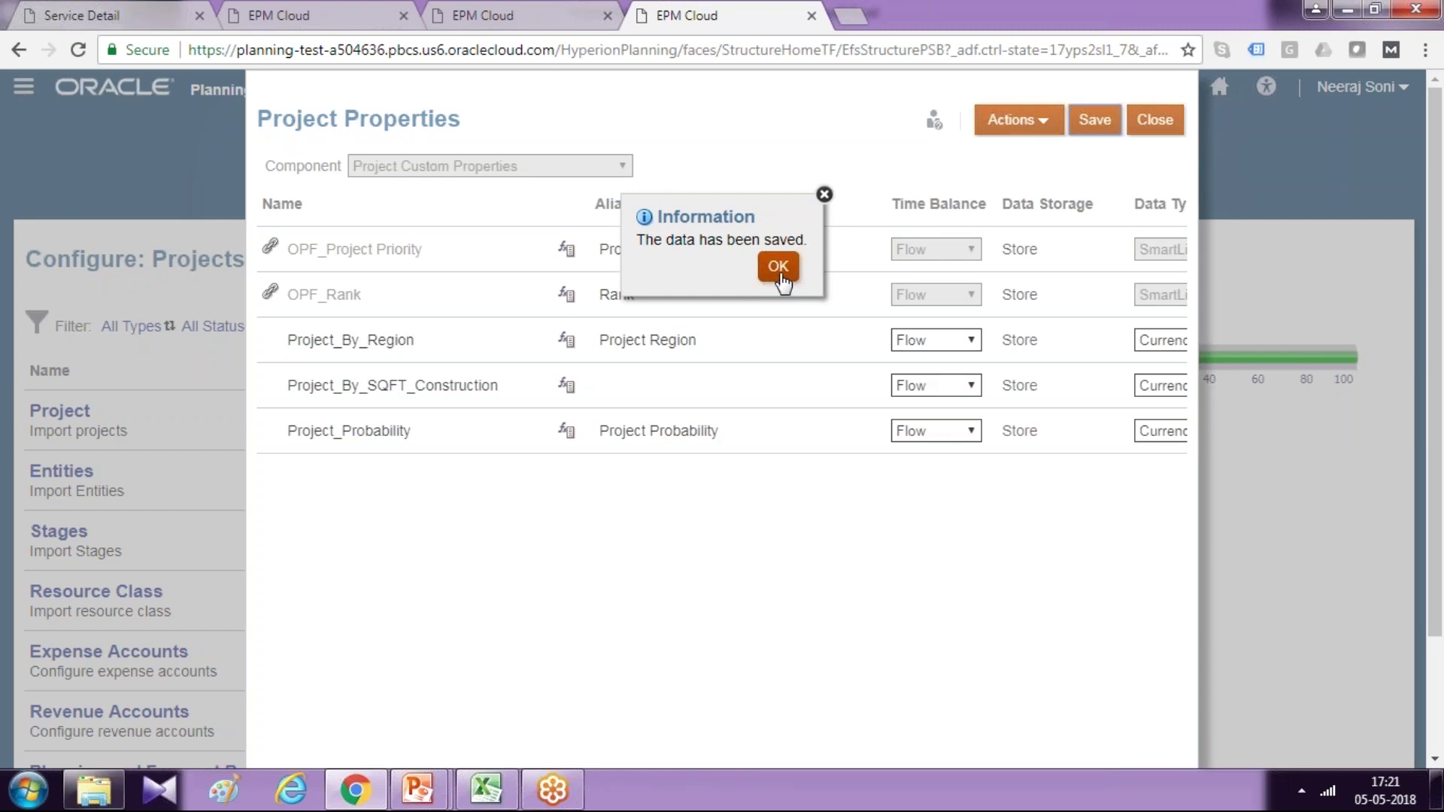
click(779, 268)
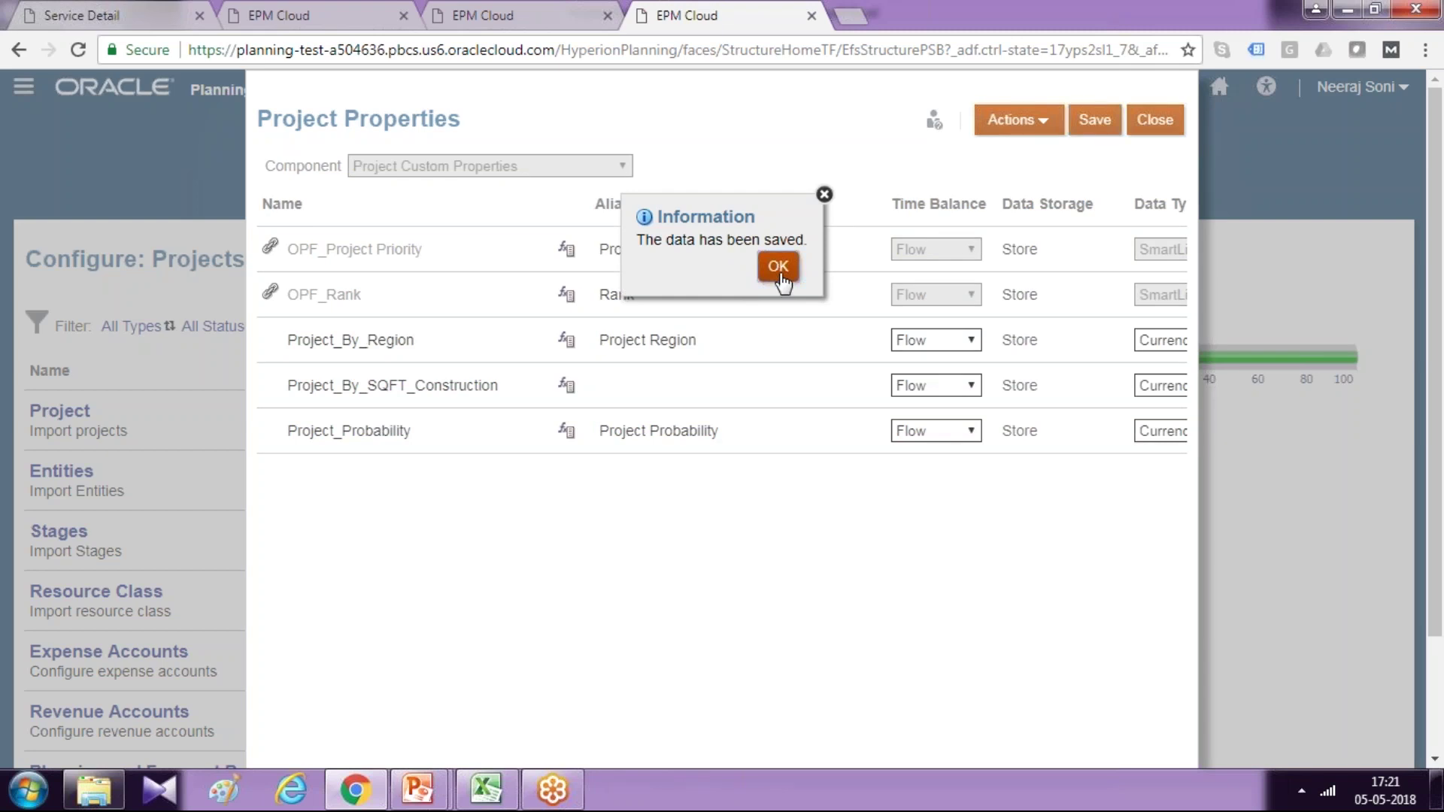
click(1164, 129)
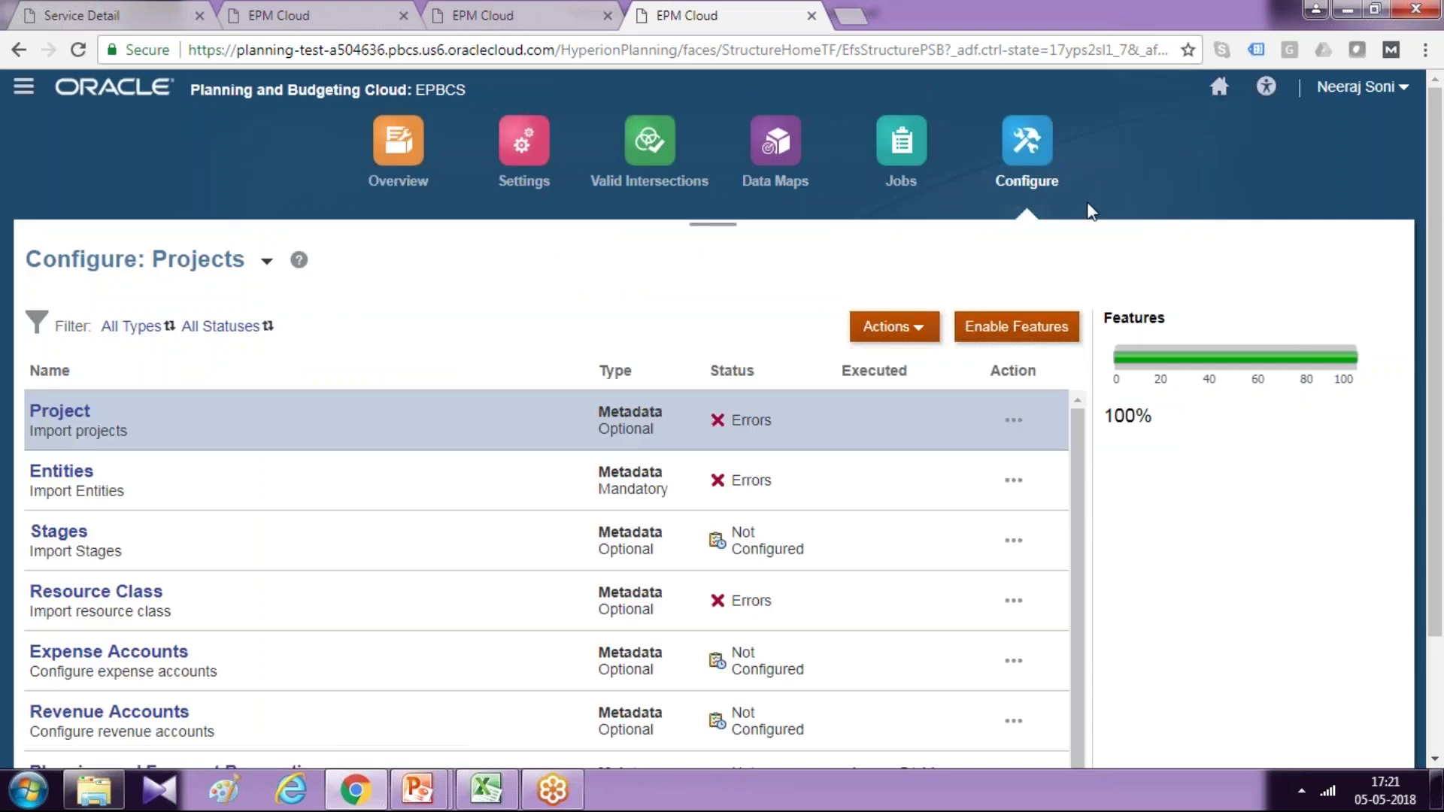
- Create and run a database refresh, confirming the warning and closing once all 167 steps succeed
click(924, 343)
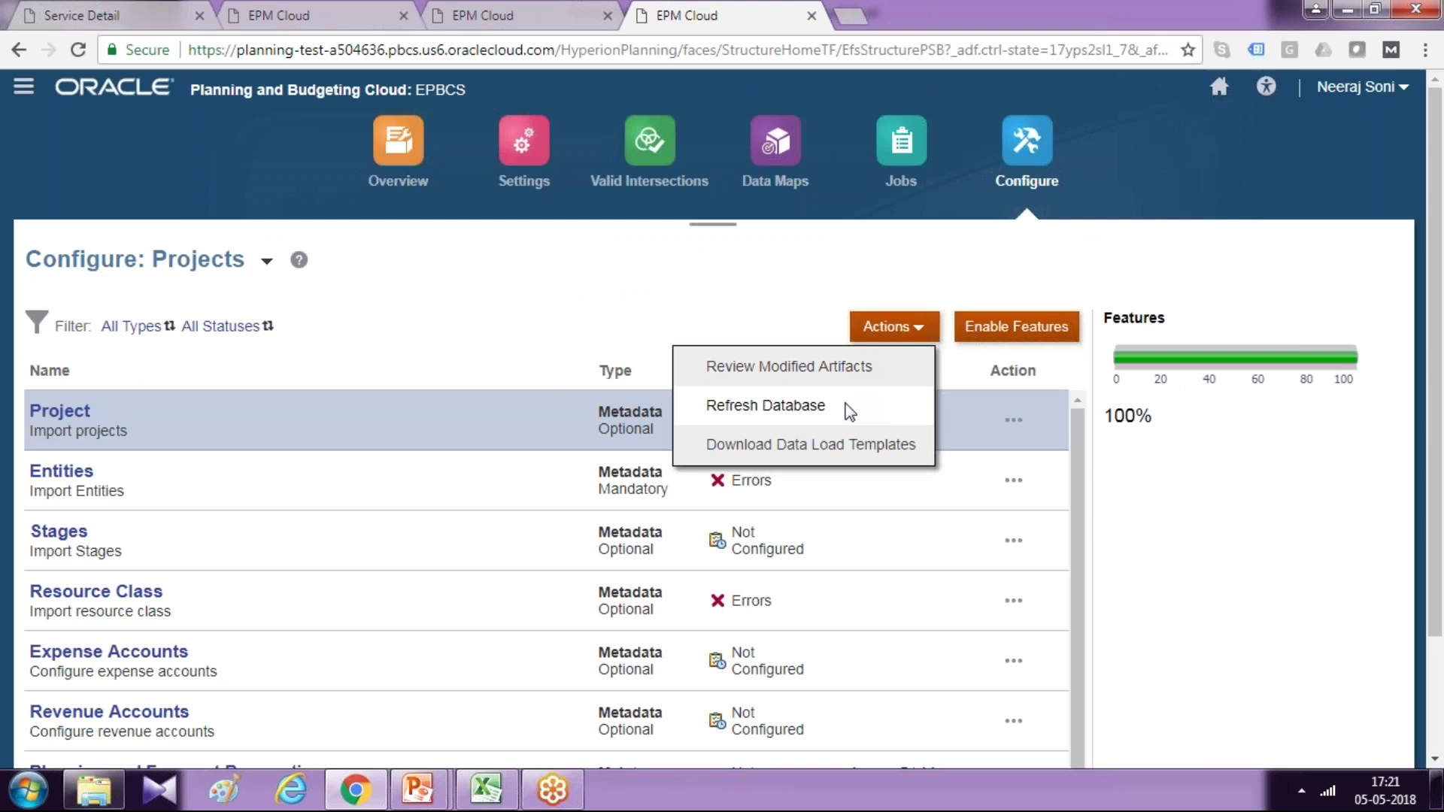
click(850, 412)
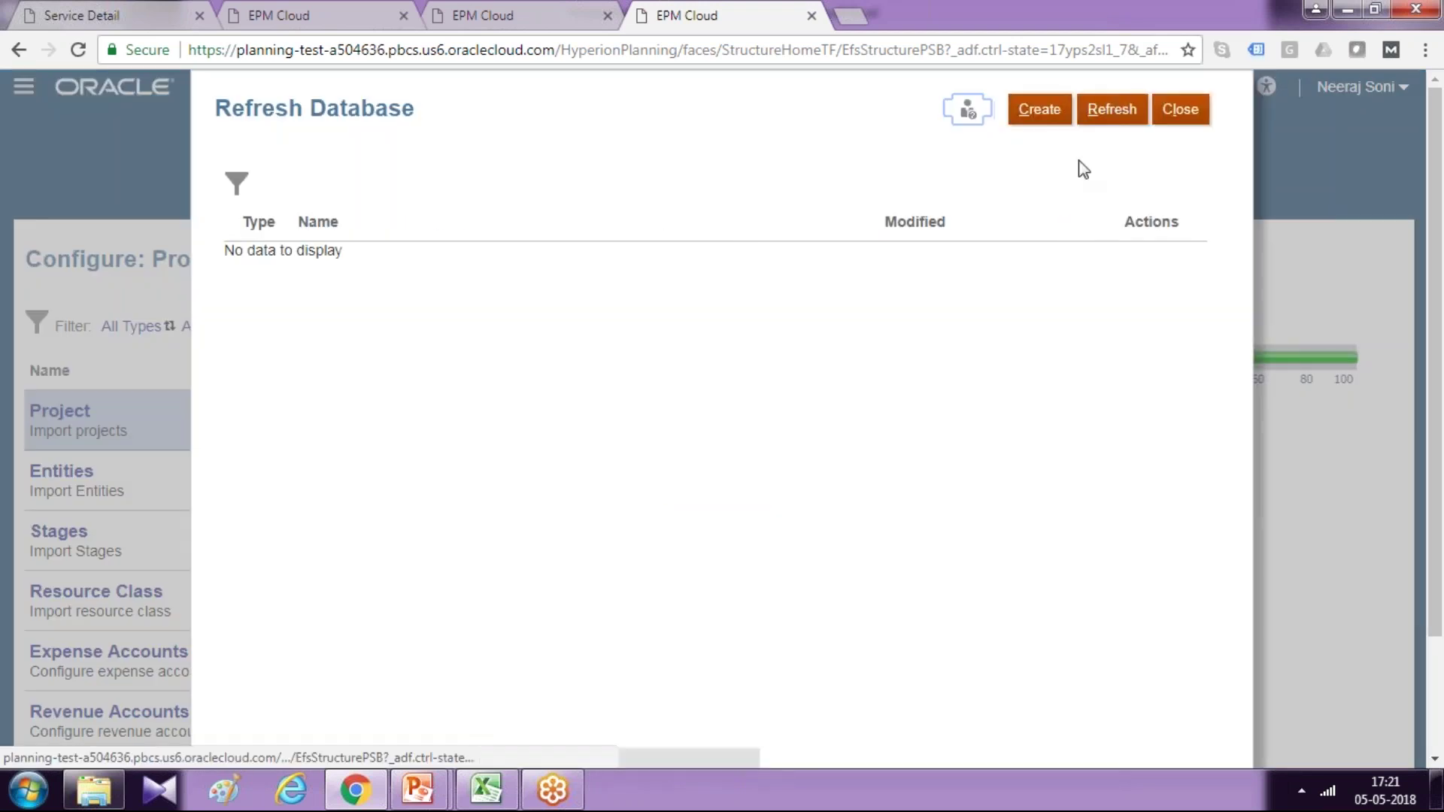
click(1048, 109)
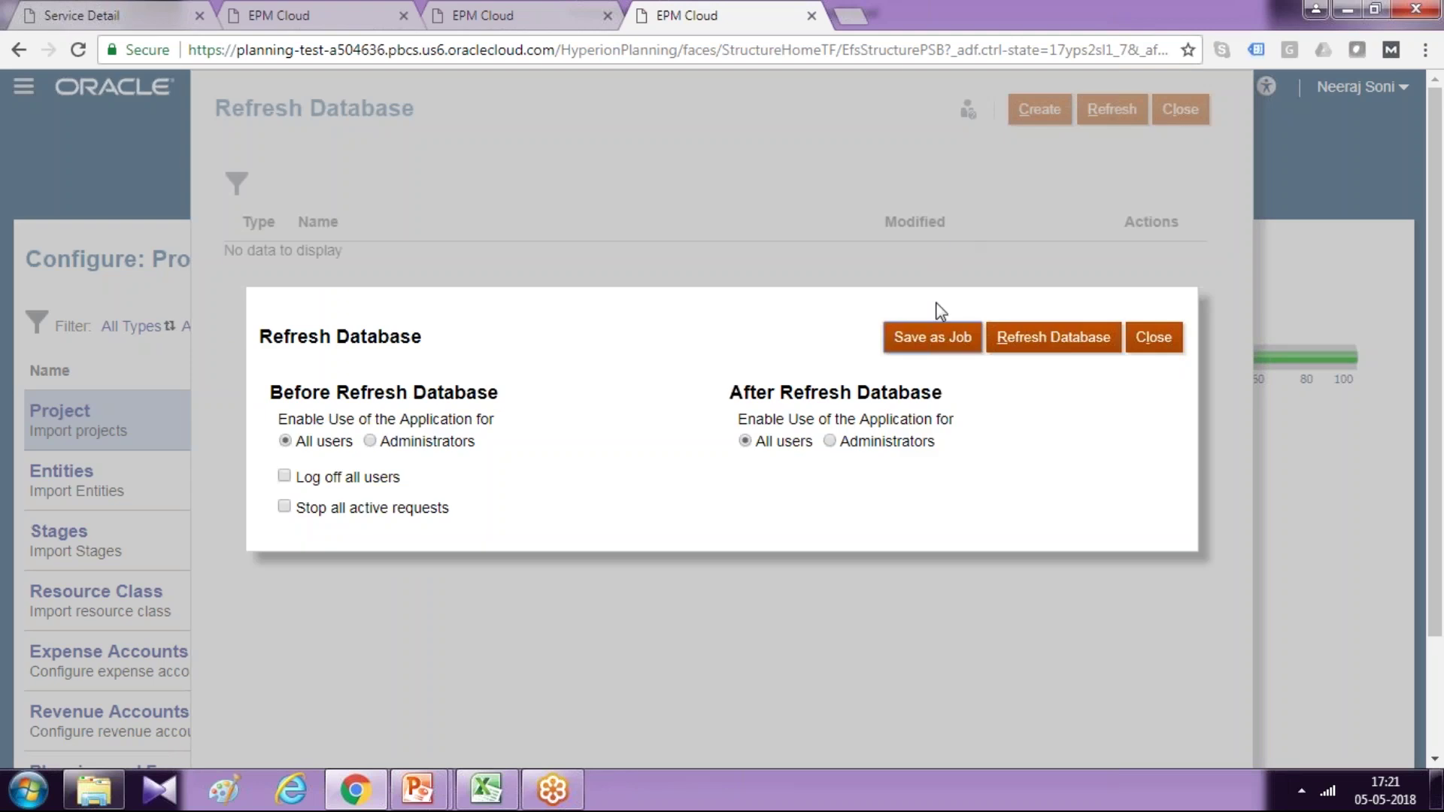
click(1023, 346)
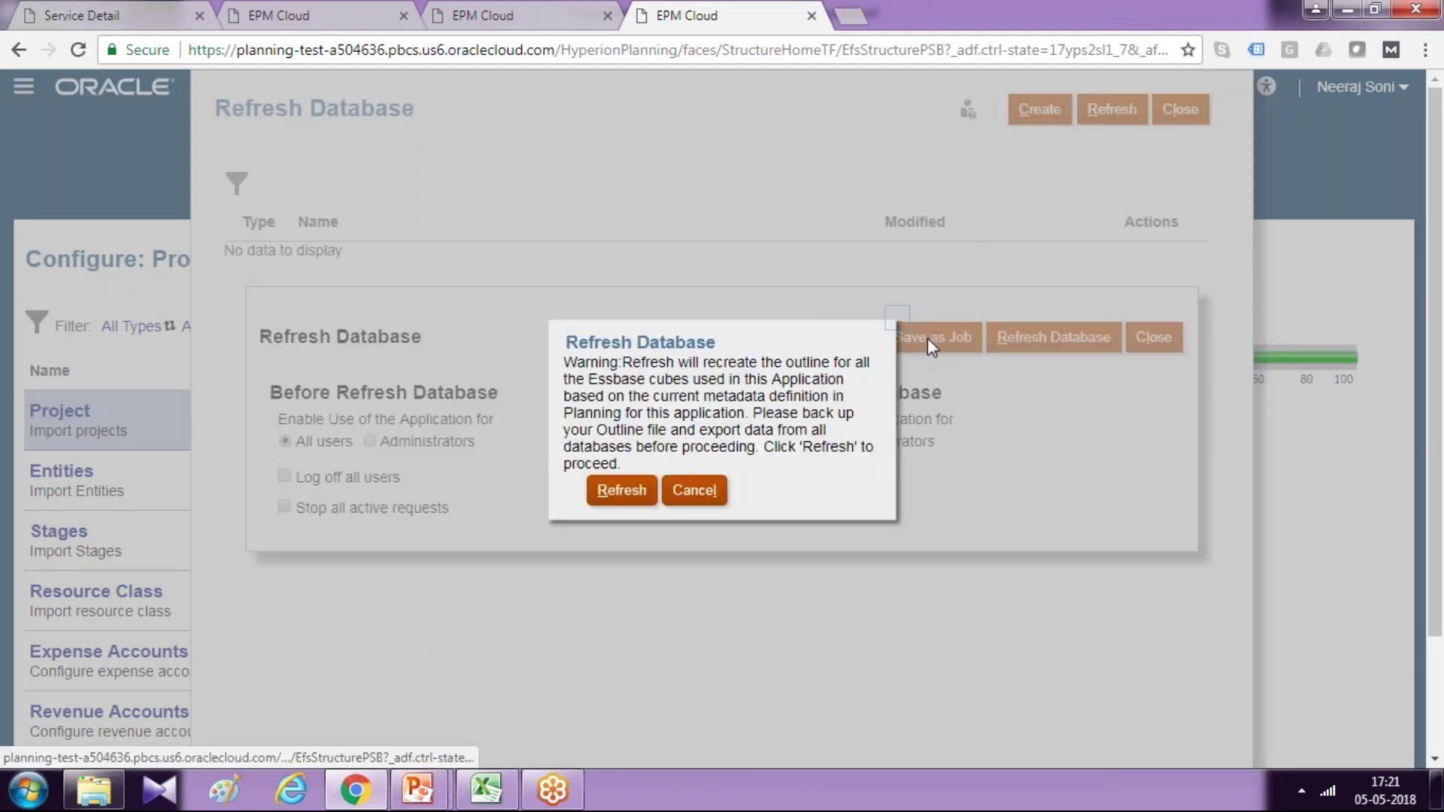
click(649, 500)
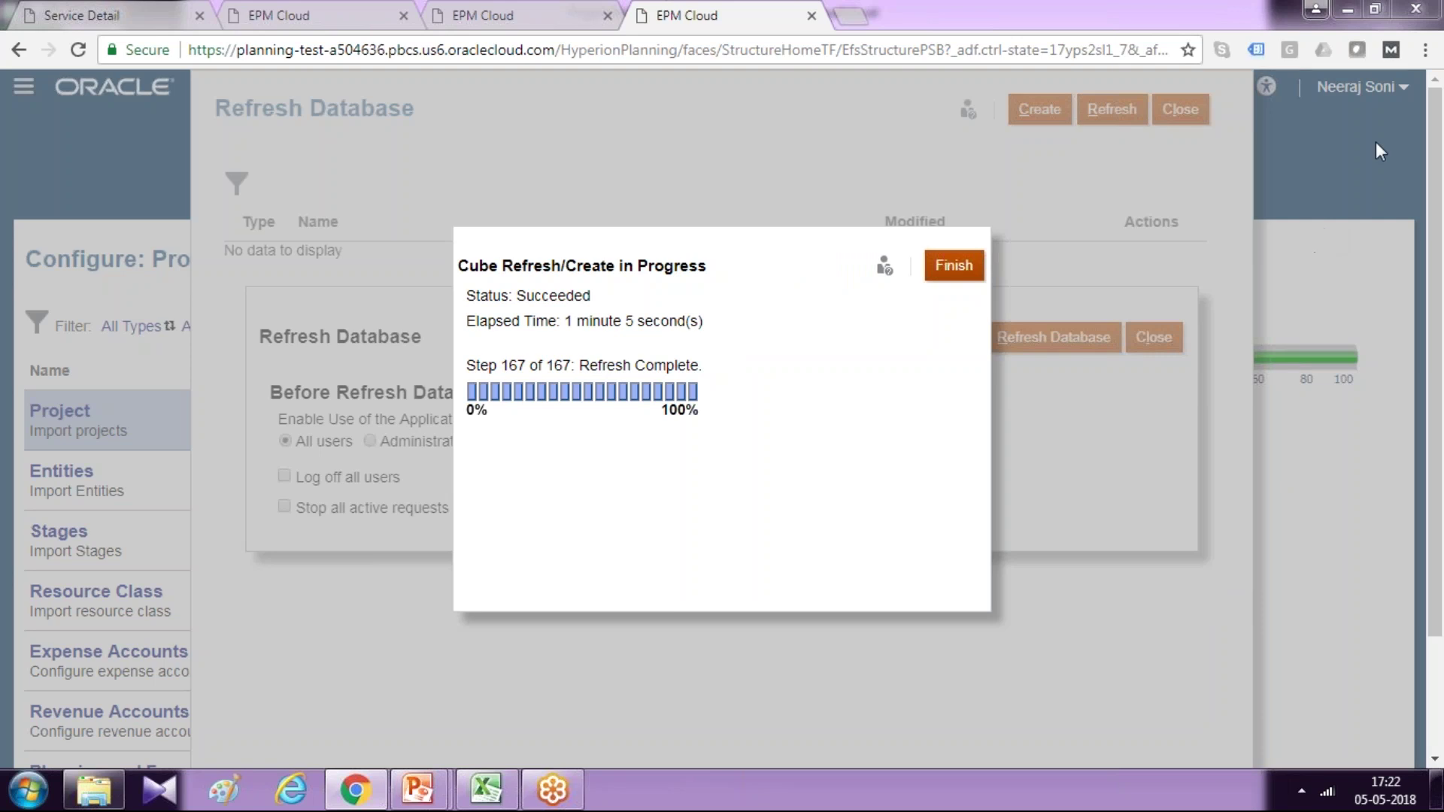
click(945, 273)
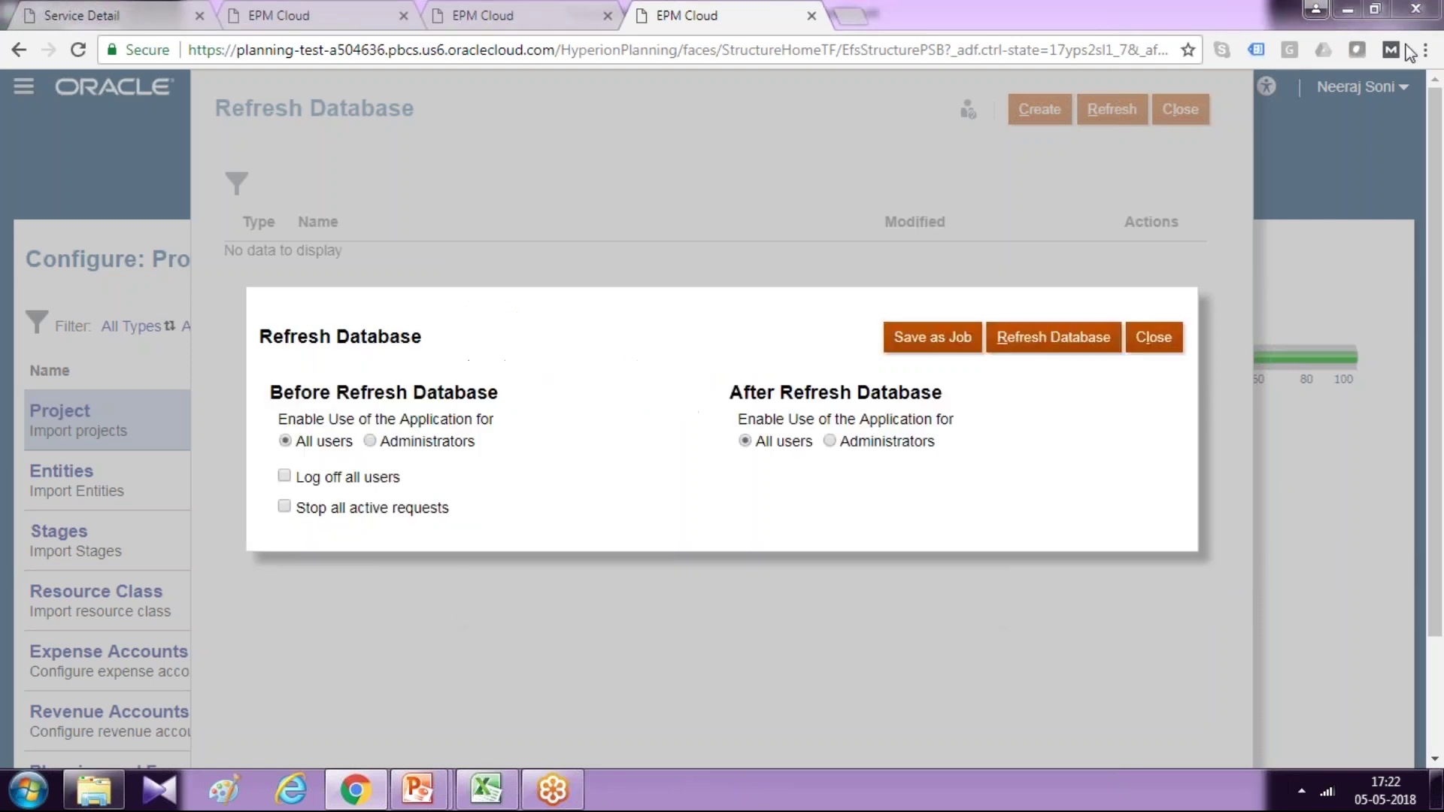
click(1168, 350)
- Go back to the EPM Cloud home tab and open Dimensions from the Navigator's Create and Manage section
click(519, 15)
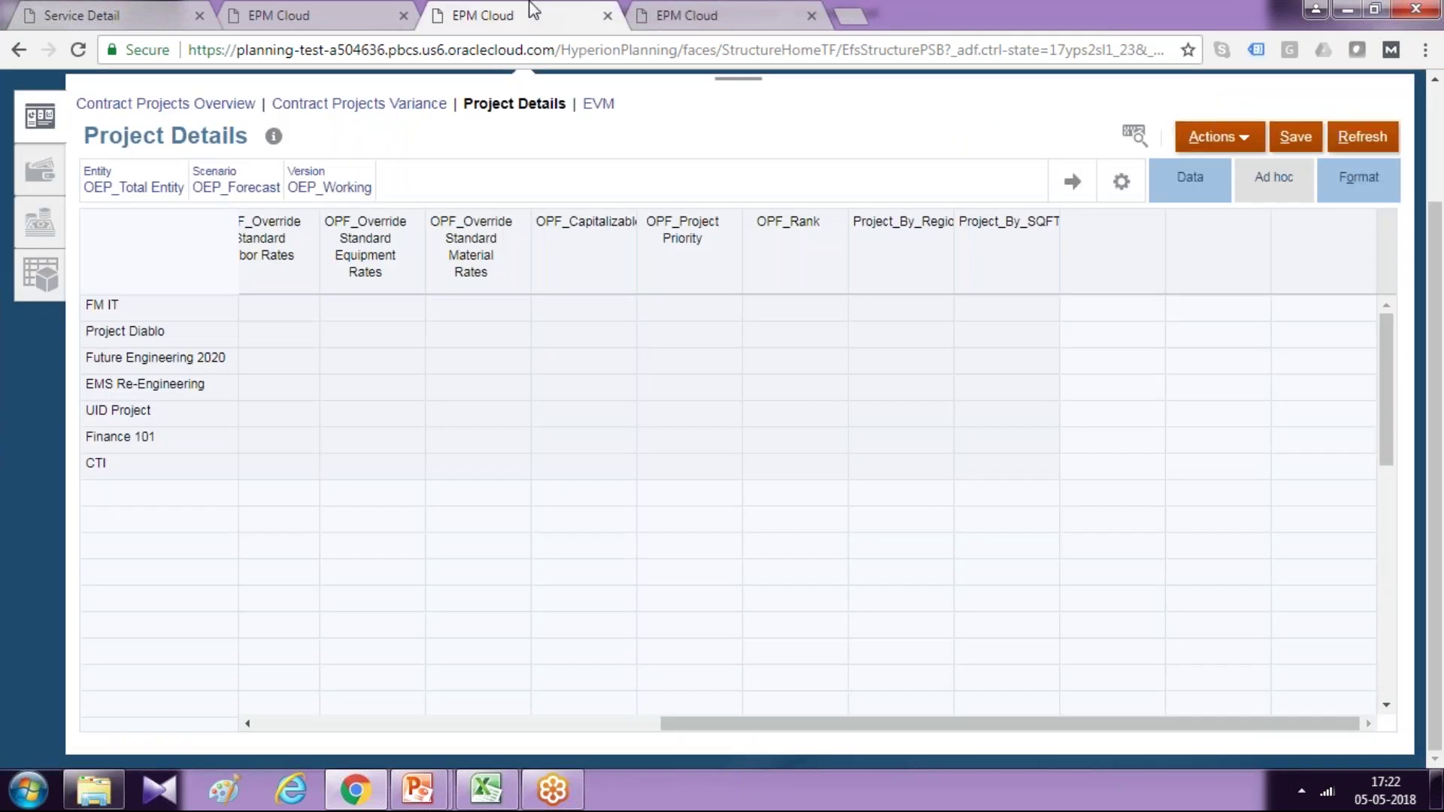
click(304, 7)
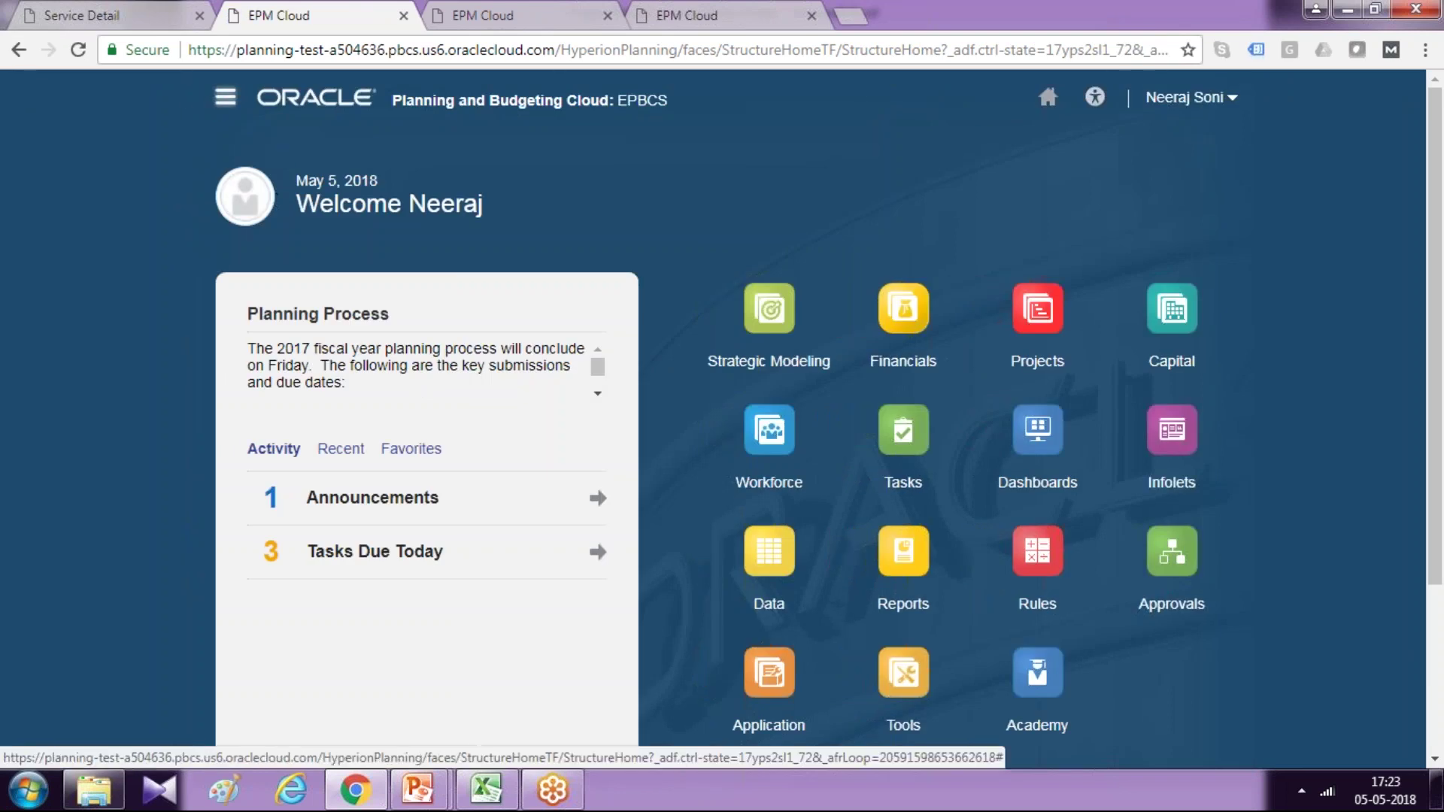
click(225, 97)
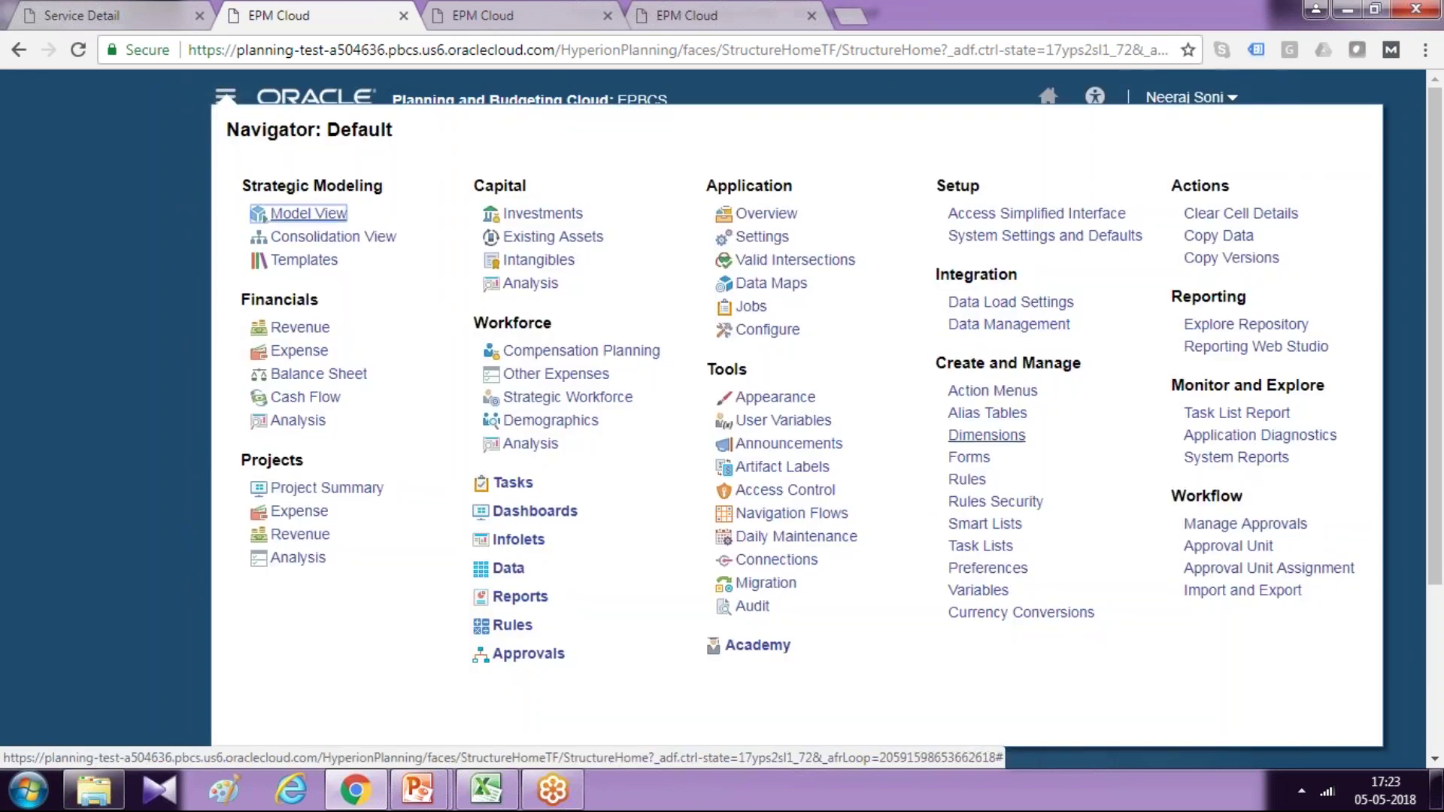
click(986, 435)
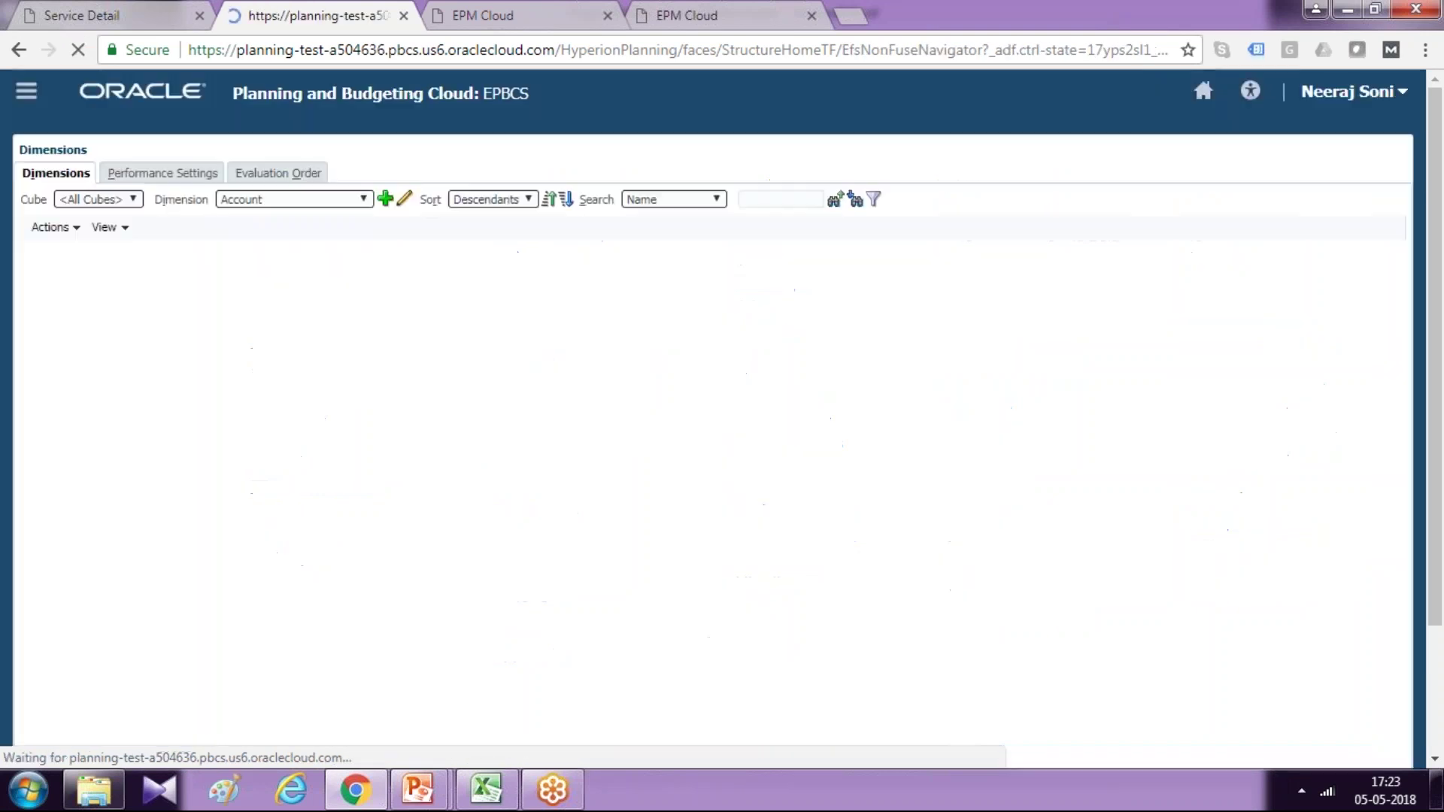
- Show the OEP_PFP Account dimension and expand Accounts - Project down to OPF_Project Custom Properties, revealing Project_Probability
click(106, 201)
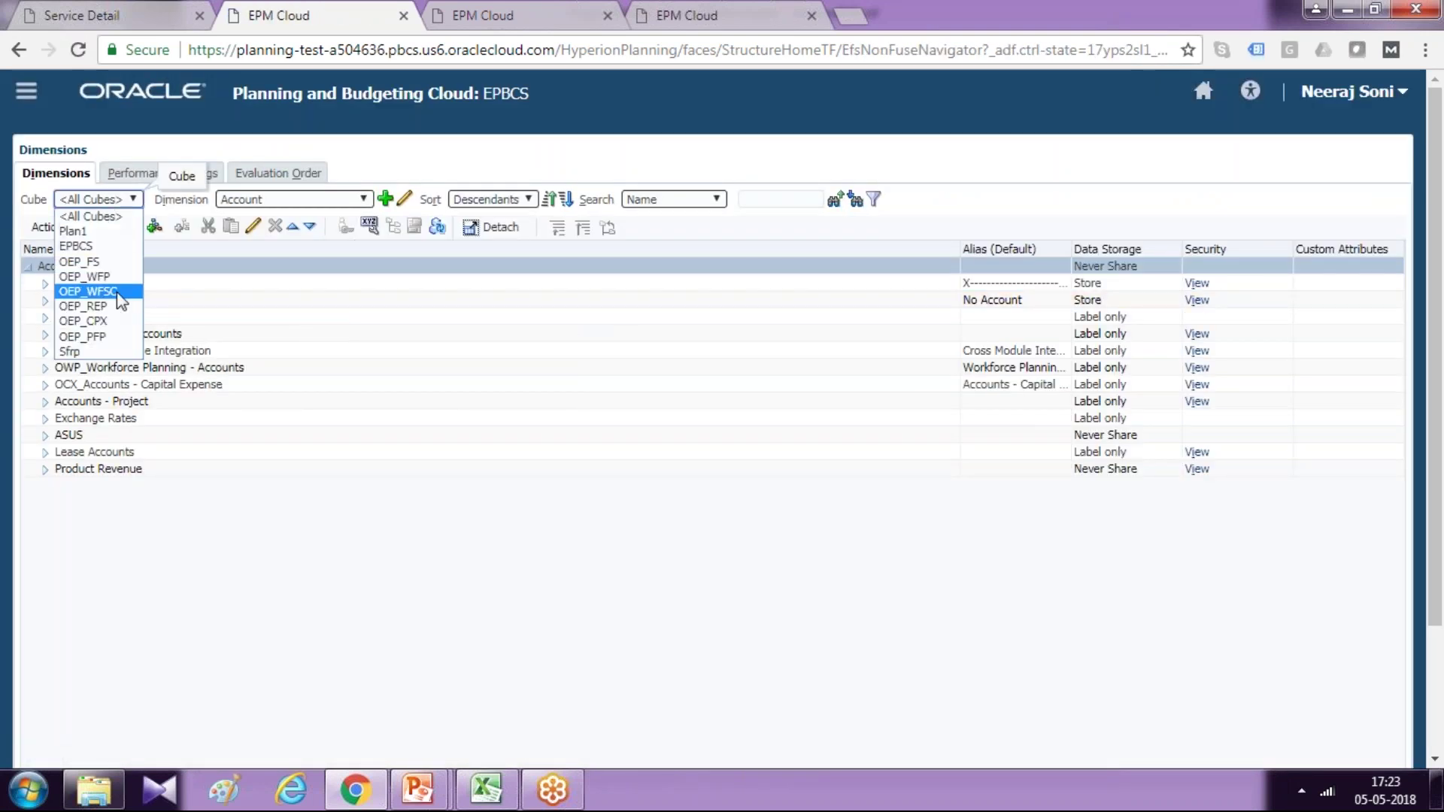
click(120, 336)
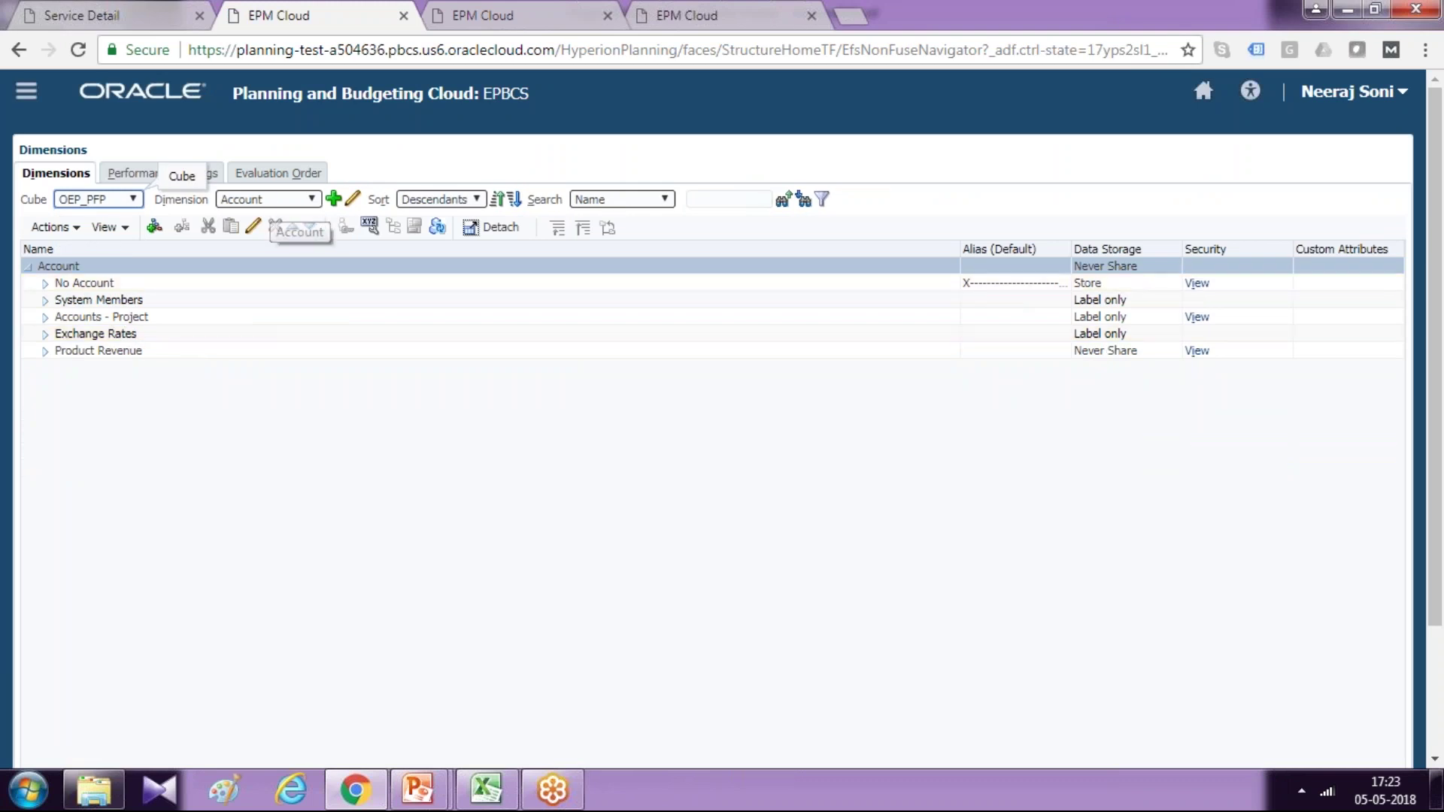
click(46, 316)
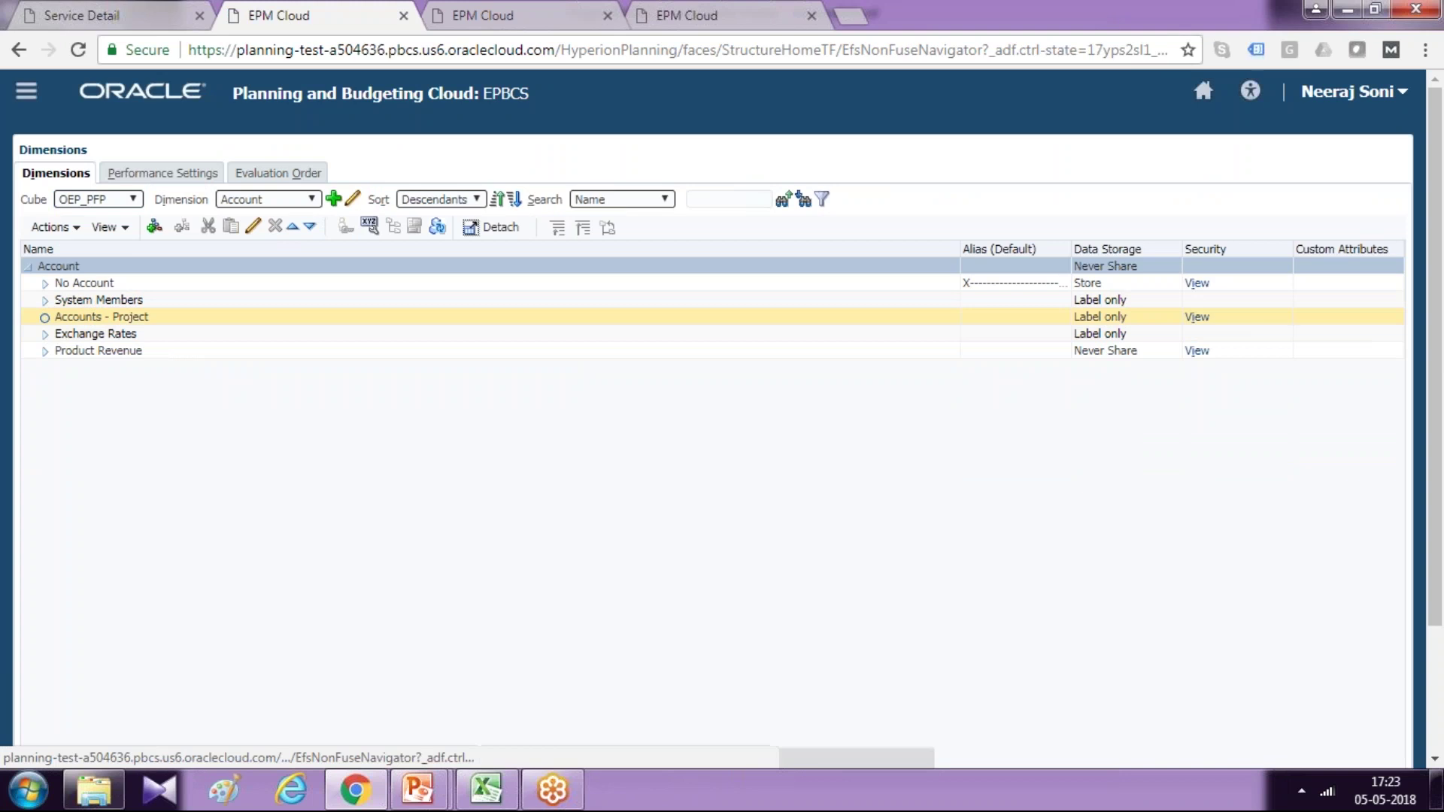
click(63, 333)
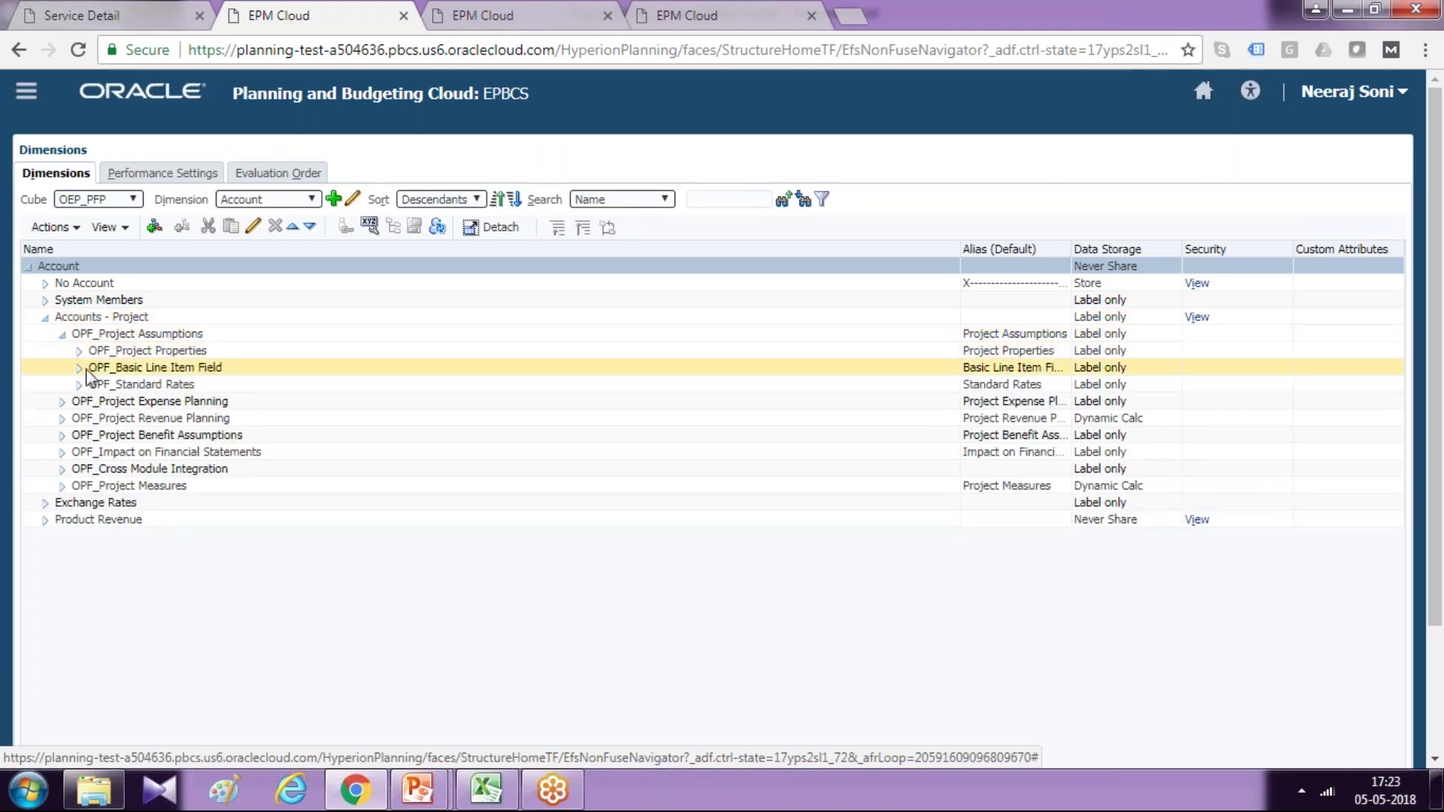
click(80, 352)
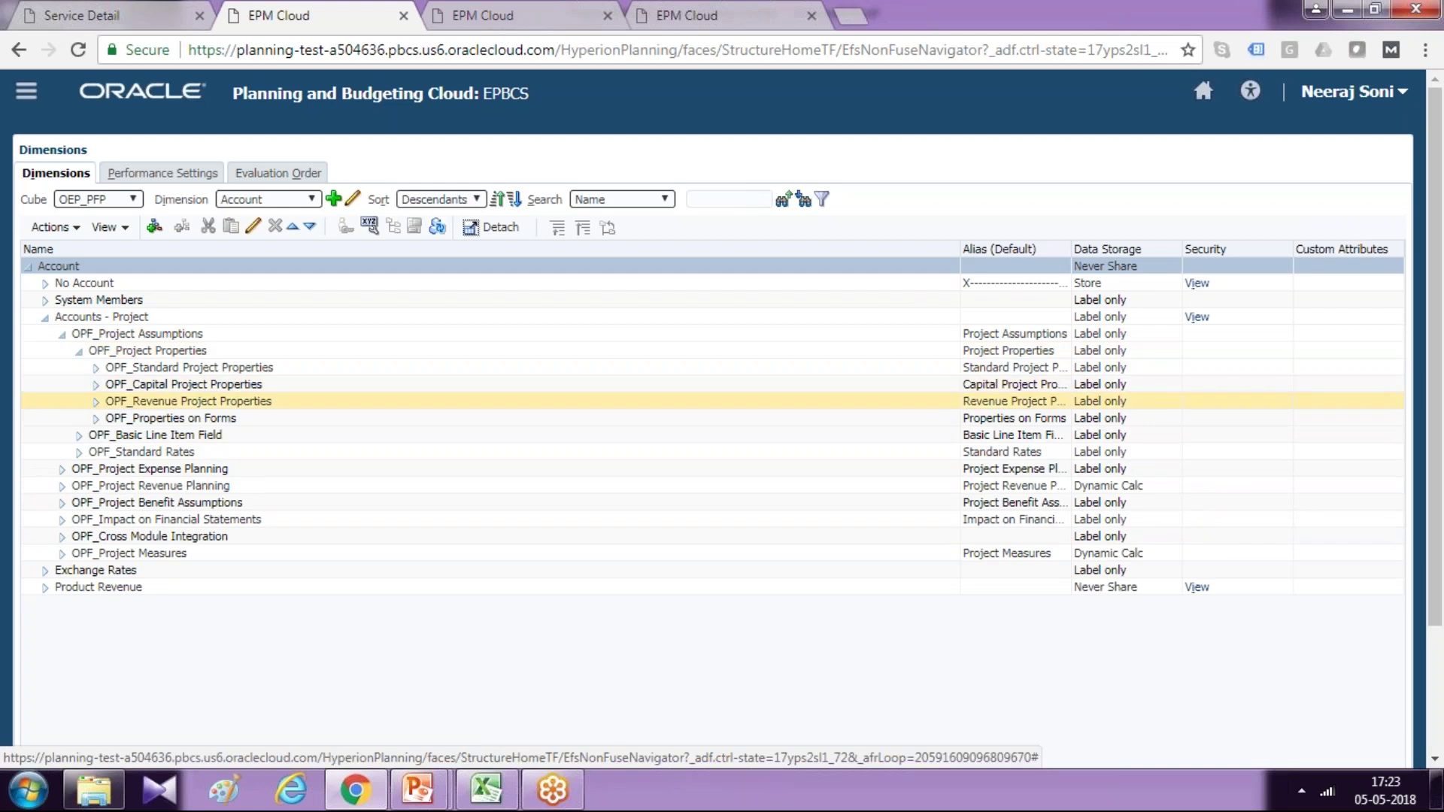
click(95, 418)
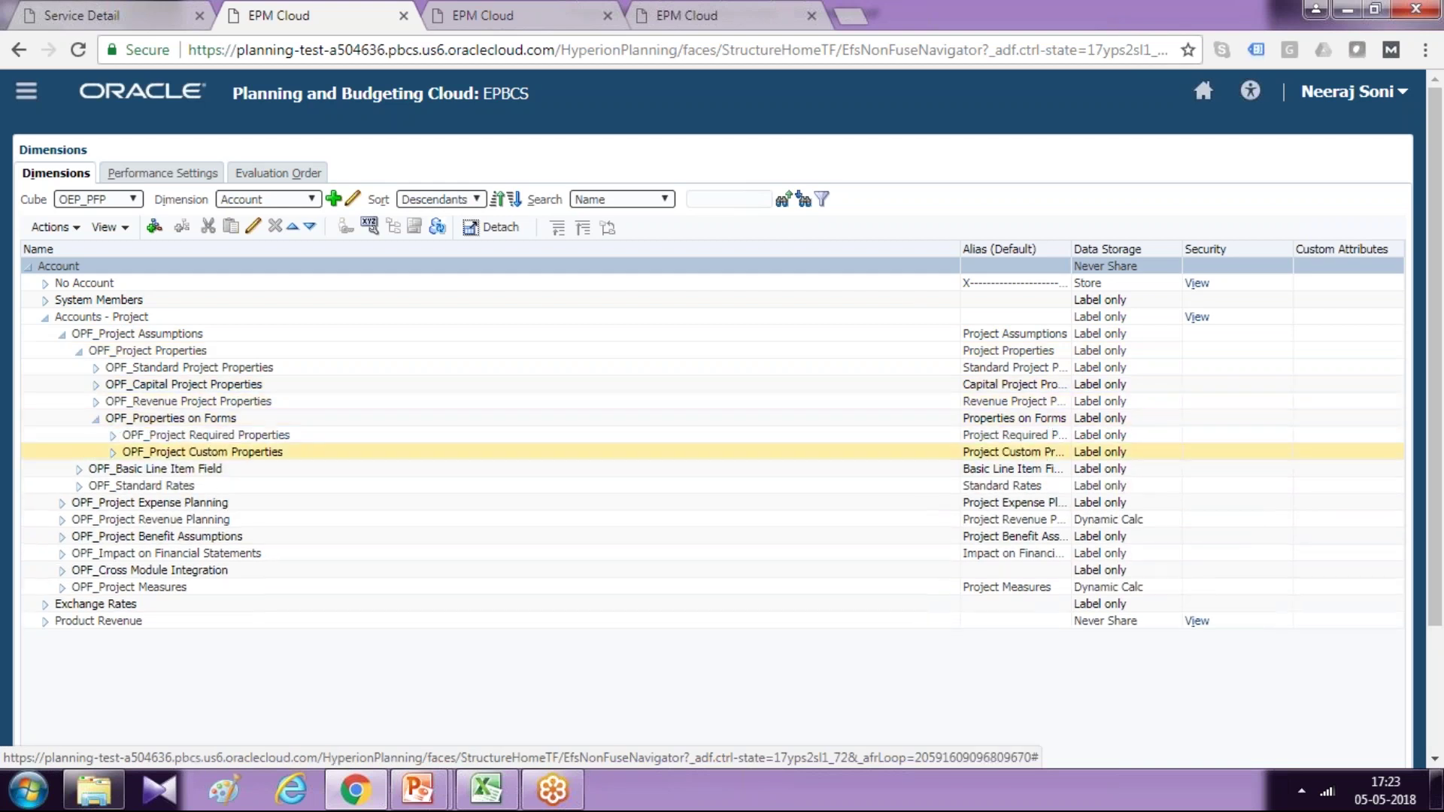
click(113, 453)
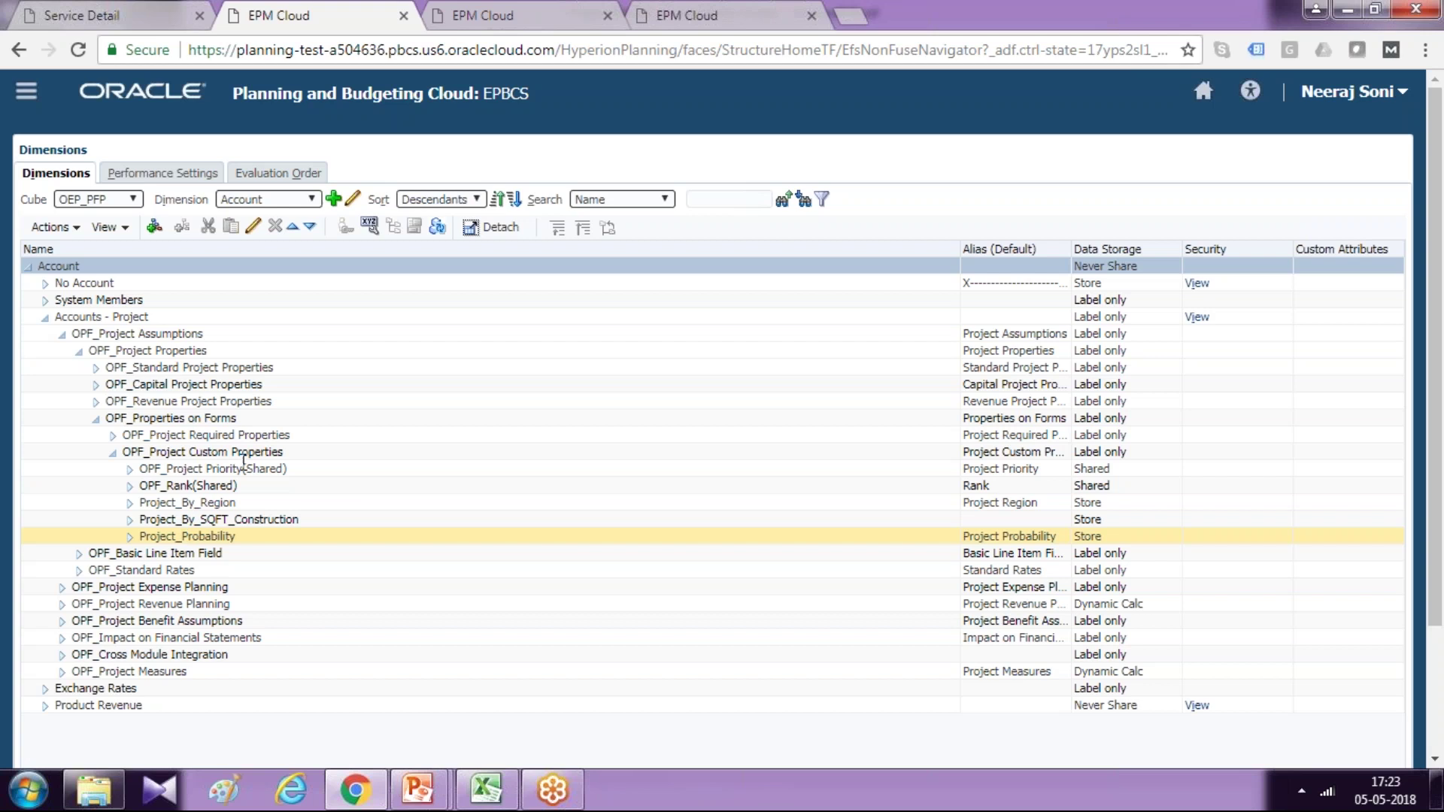
click(538, 11)
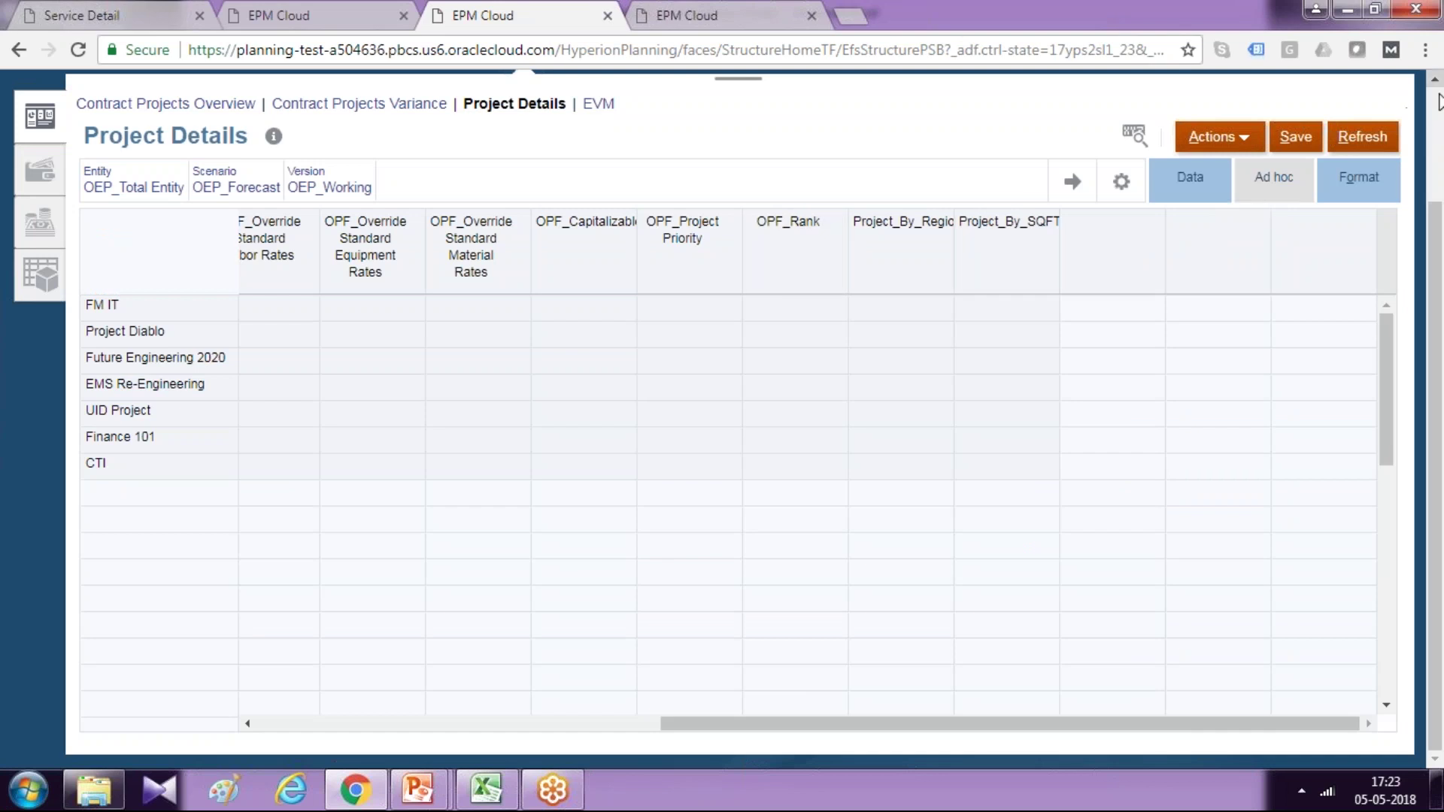
- Dismiss the session-timeout alert and close the timed-out Project Details tab
scroll(1438, 103, up, 2)
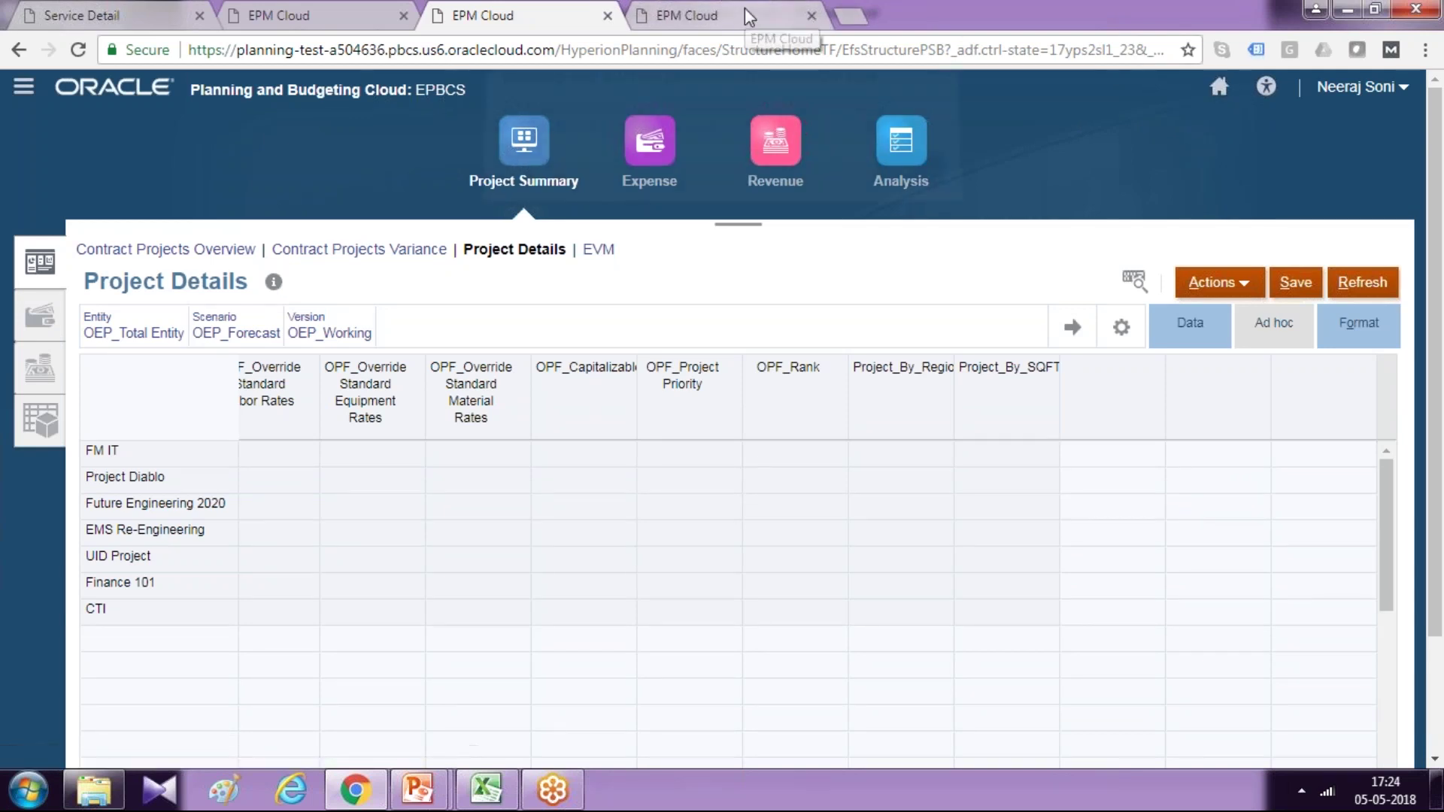
click(907, 187)
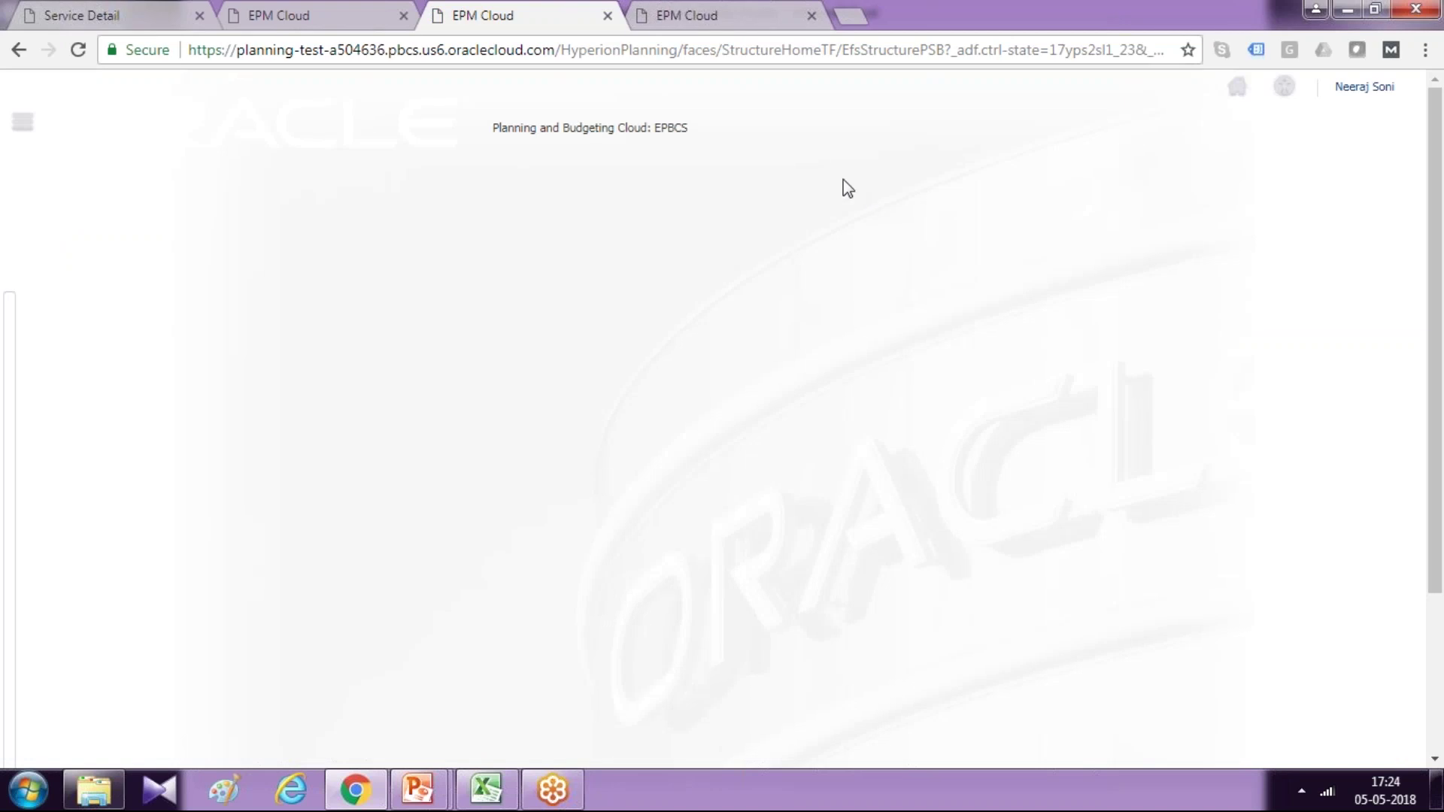
click(608, 16)
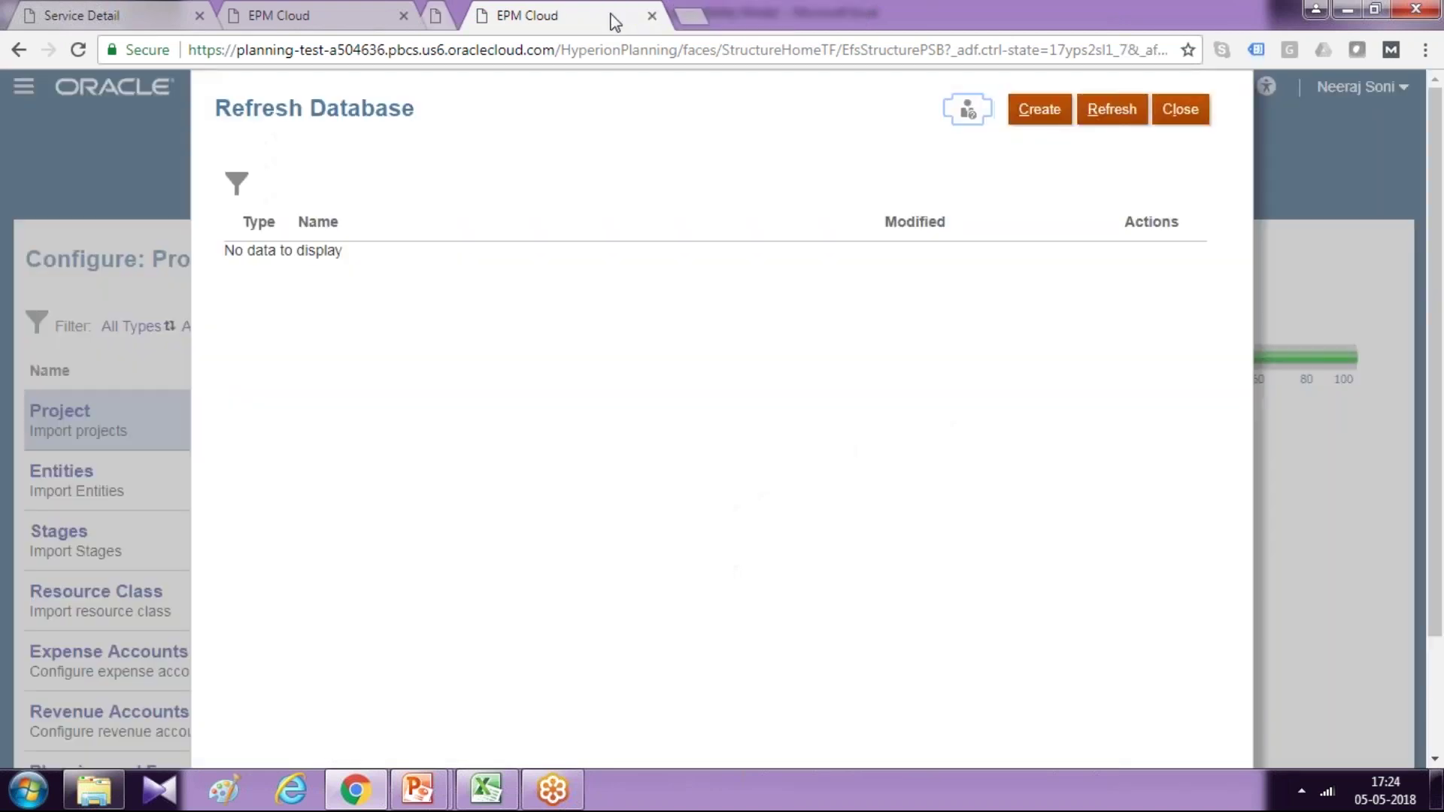
click(324, 15)
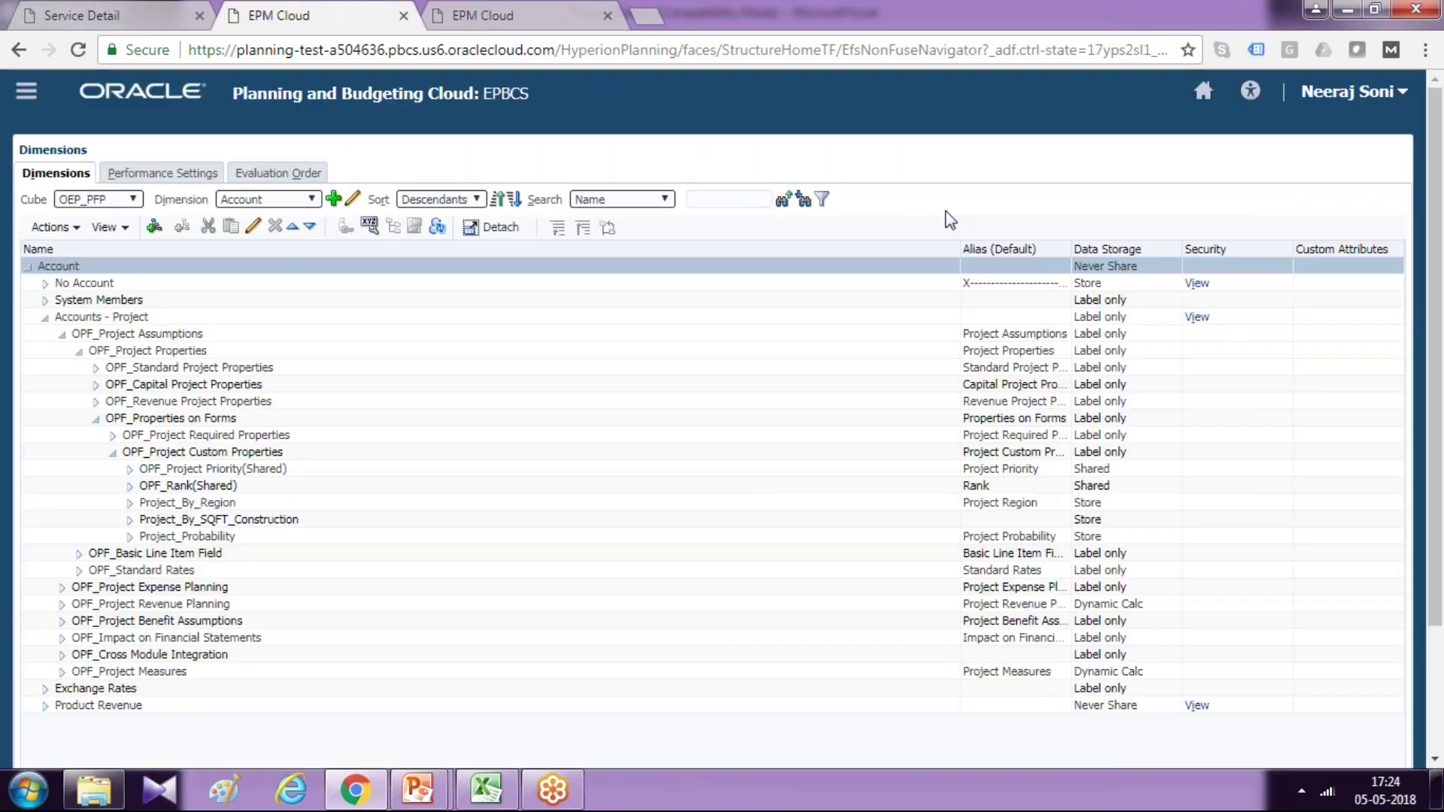
- From the home page, open Project Summary under the Projects card
click(1203, 93)
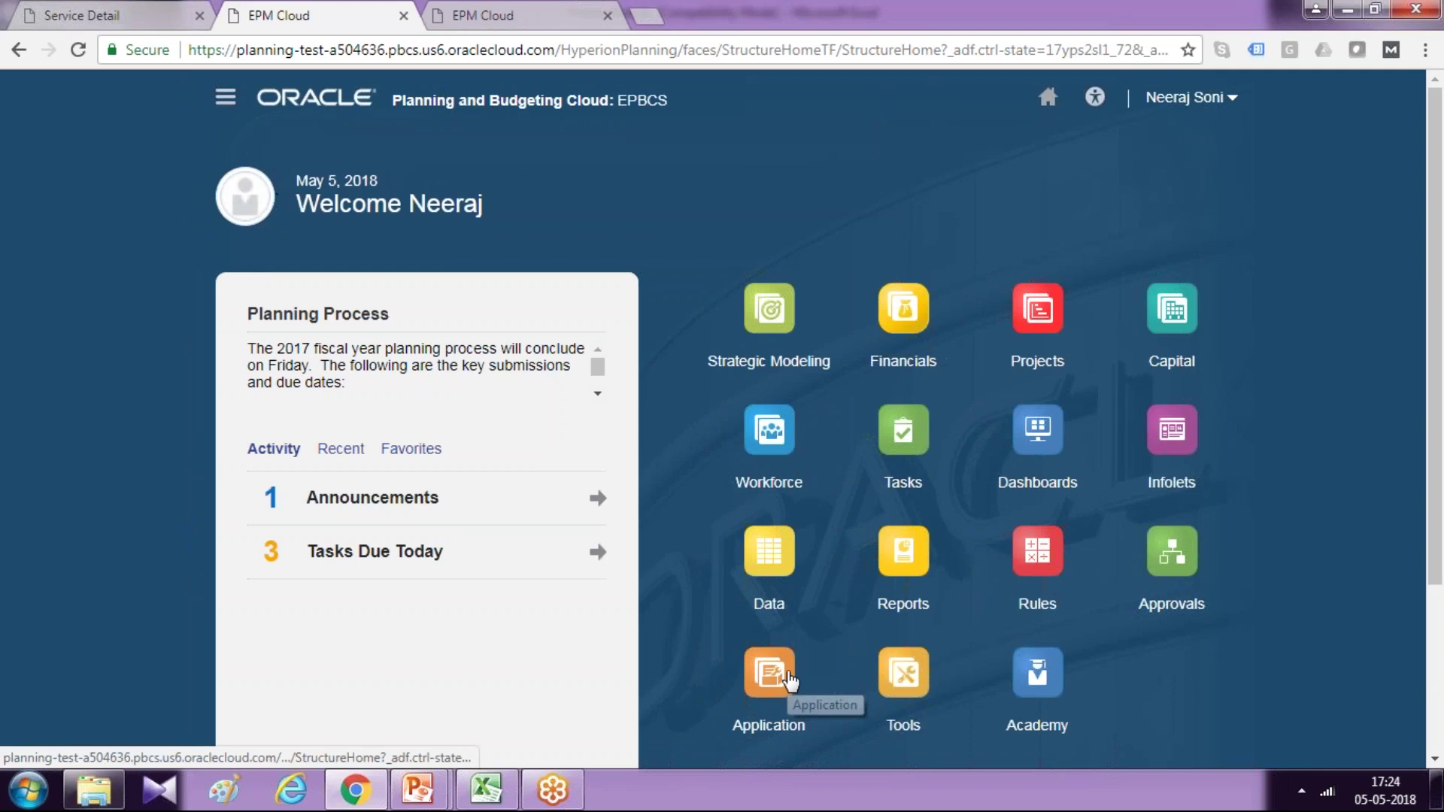
click(768, 673)
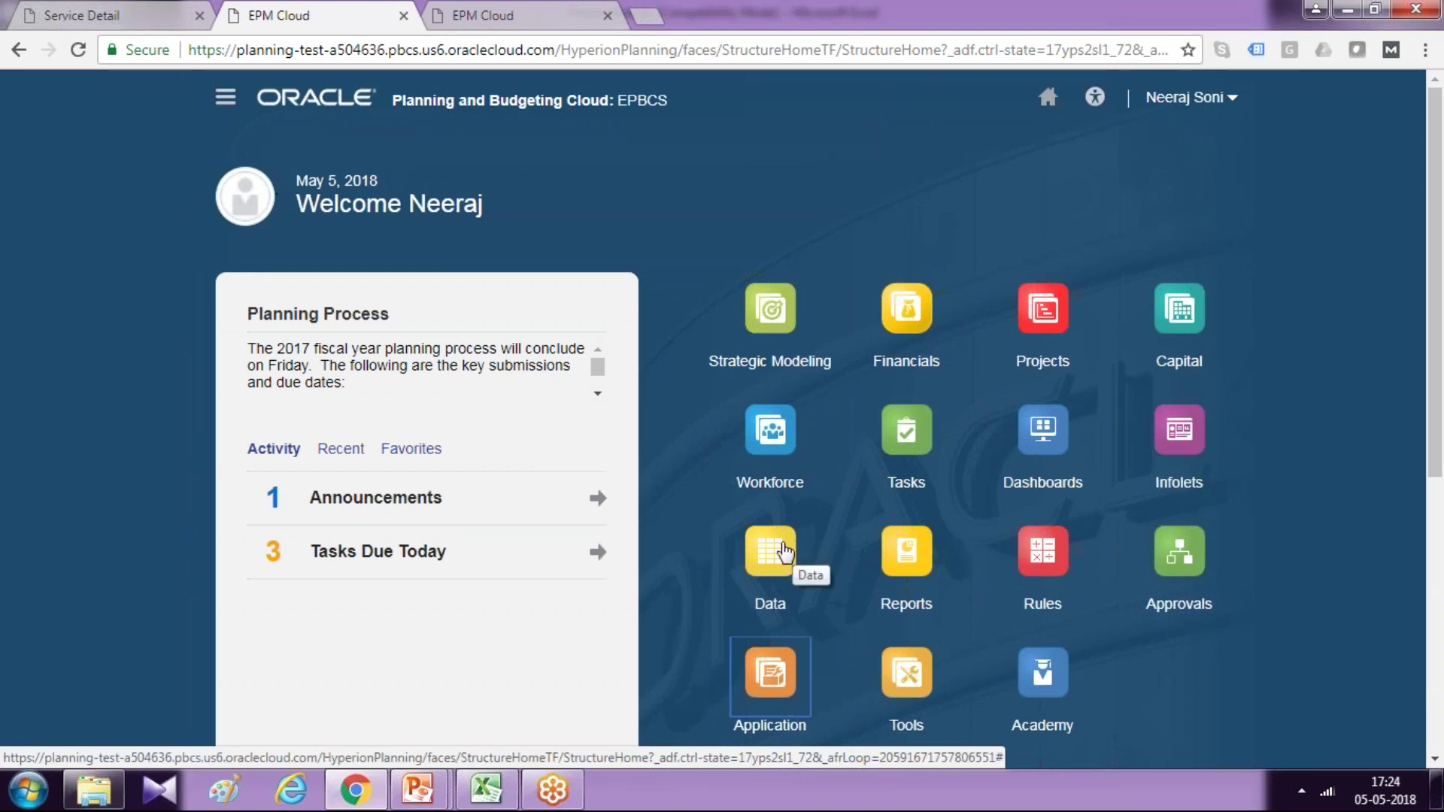
click(783, 552)
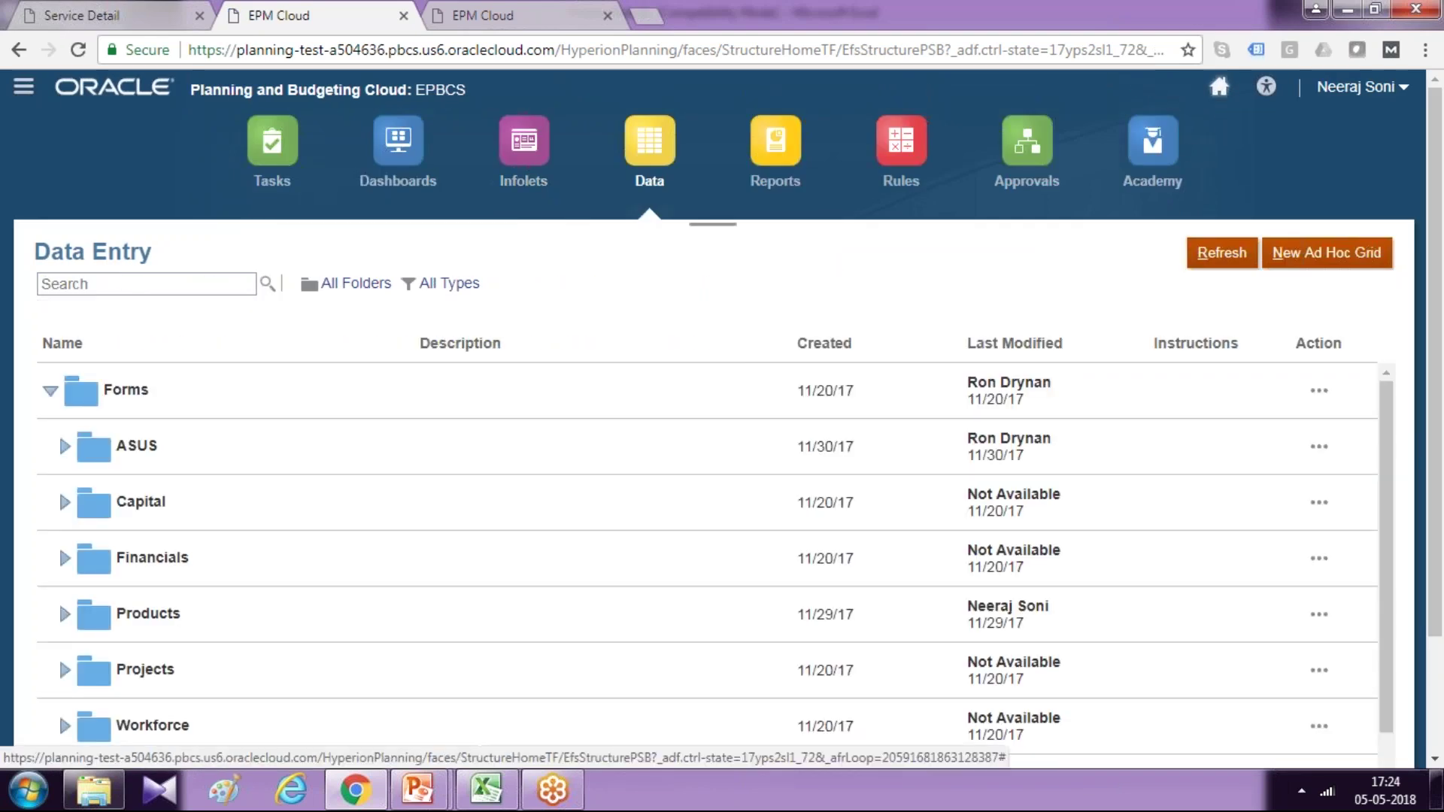
click(59, 657)
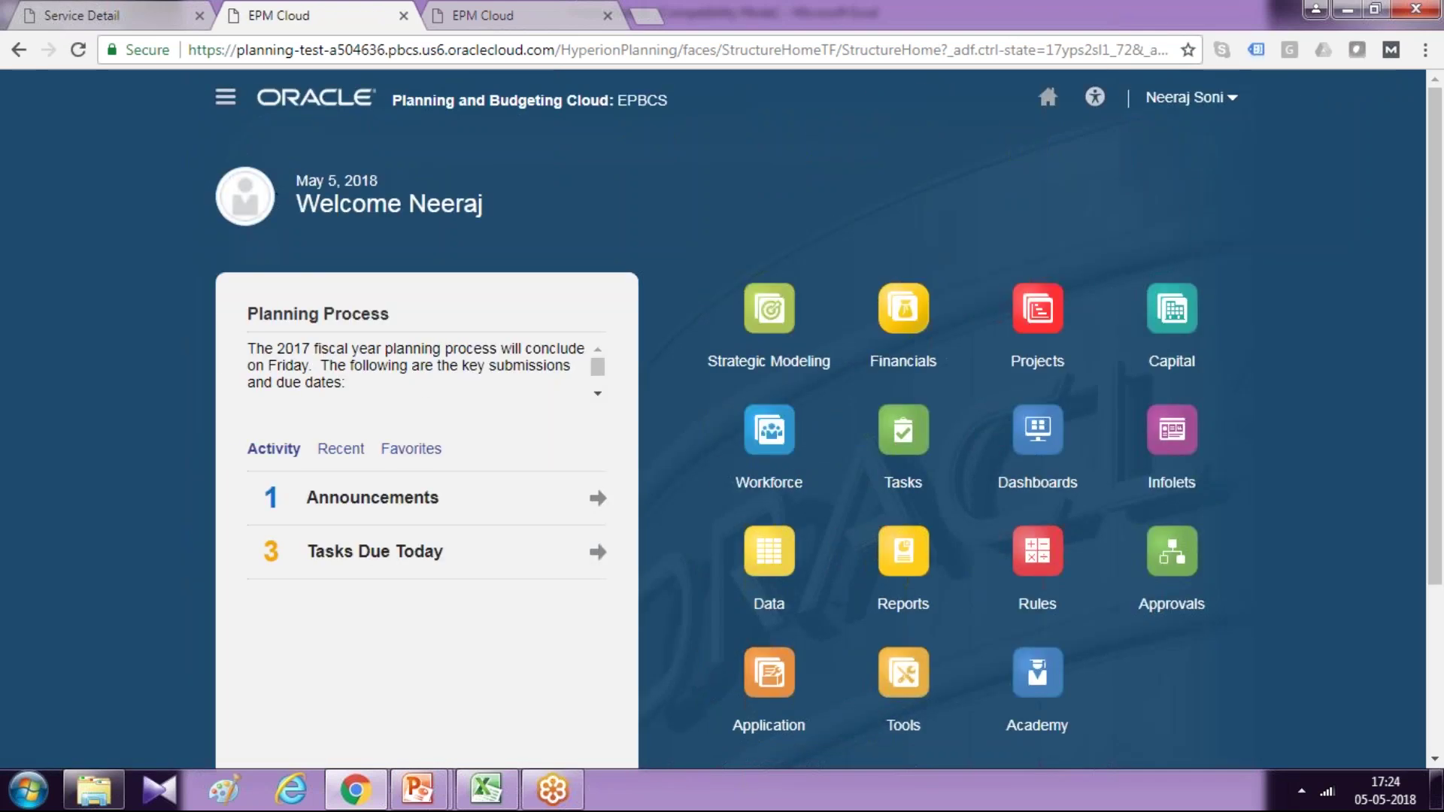
click(1043, 363)
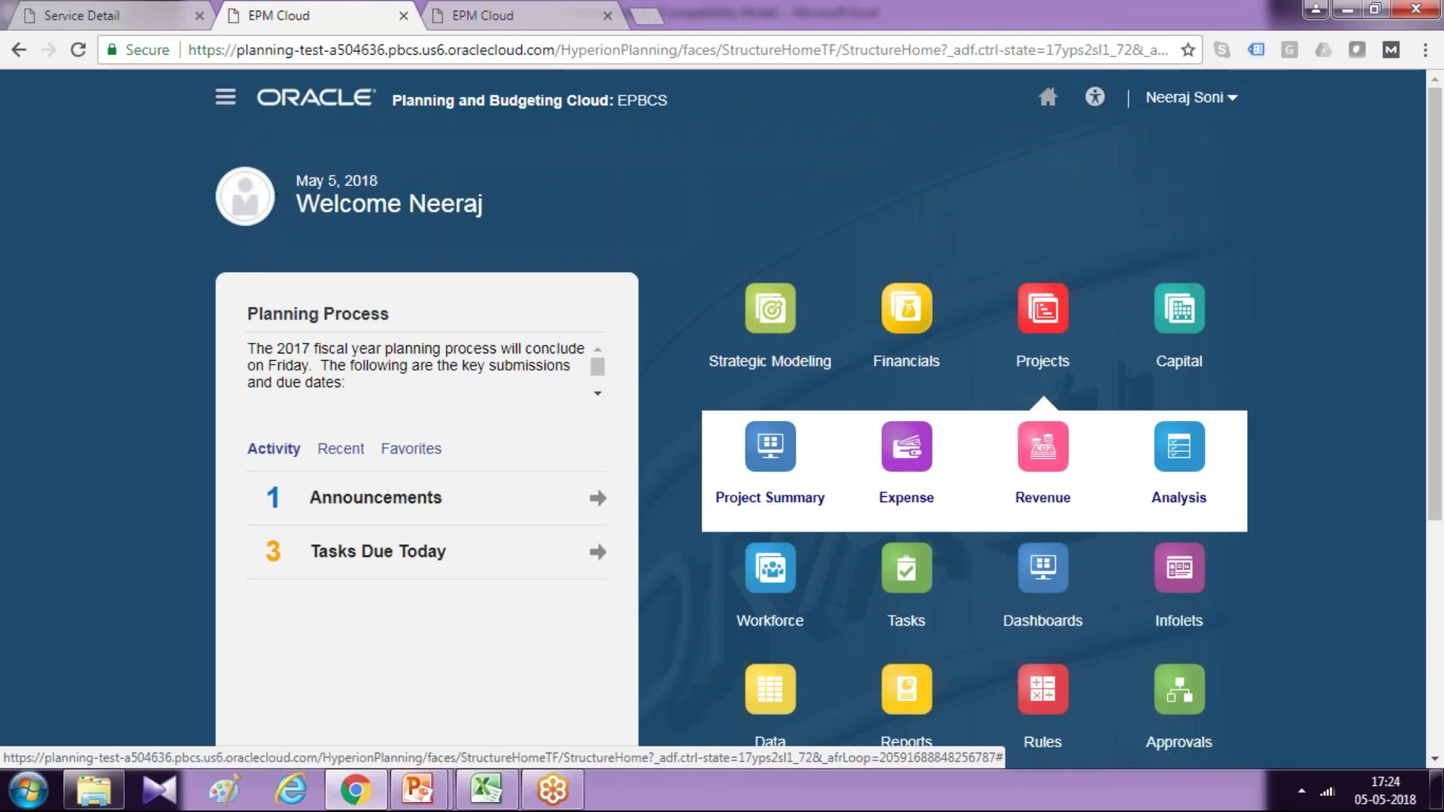
click(769, 497)
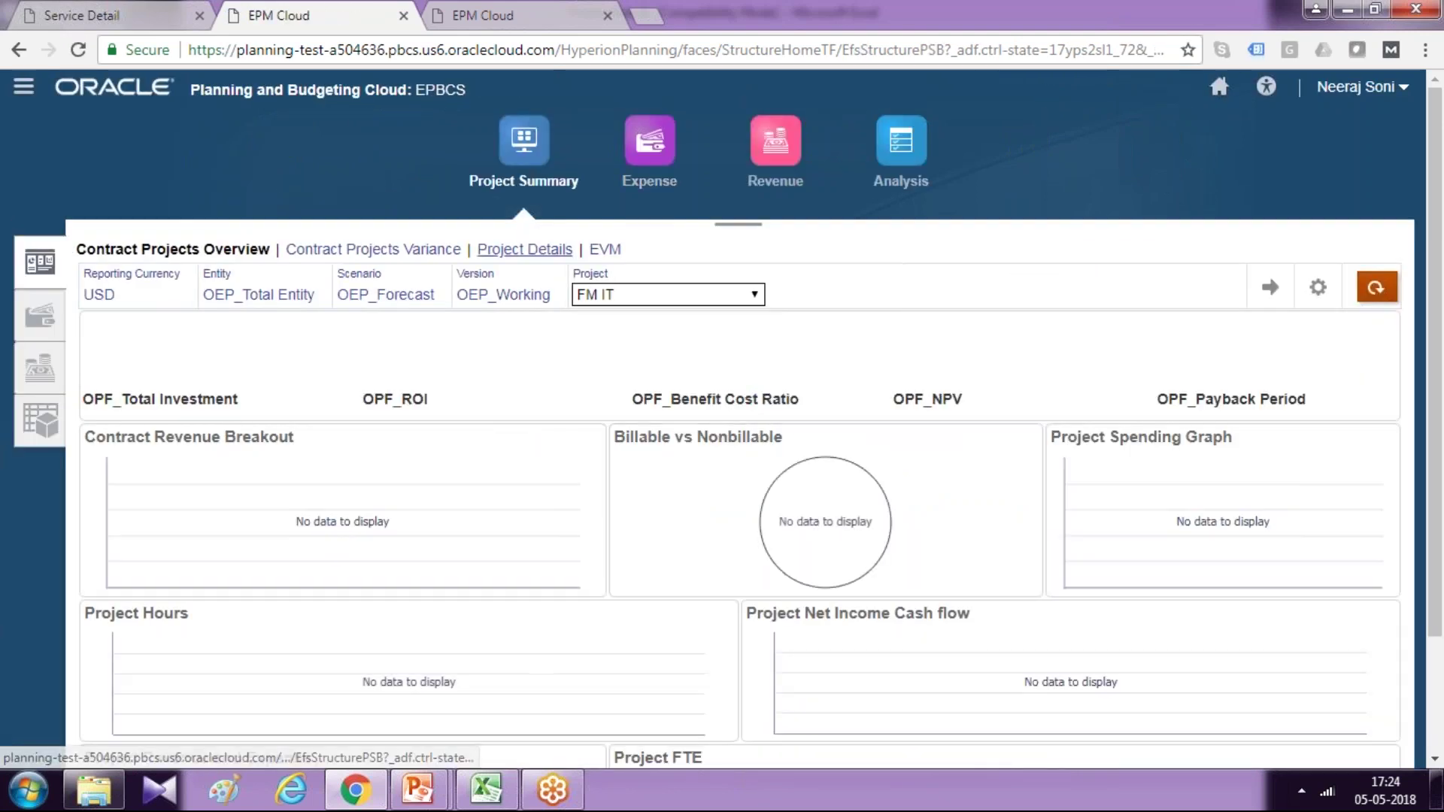
- Open the Project Details form and scroll right to select the new Project_Probability column
click(524, 249)
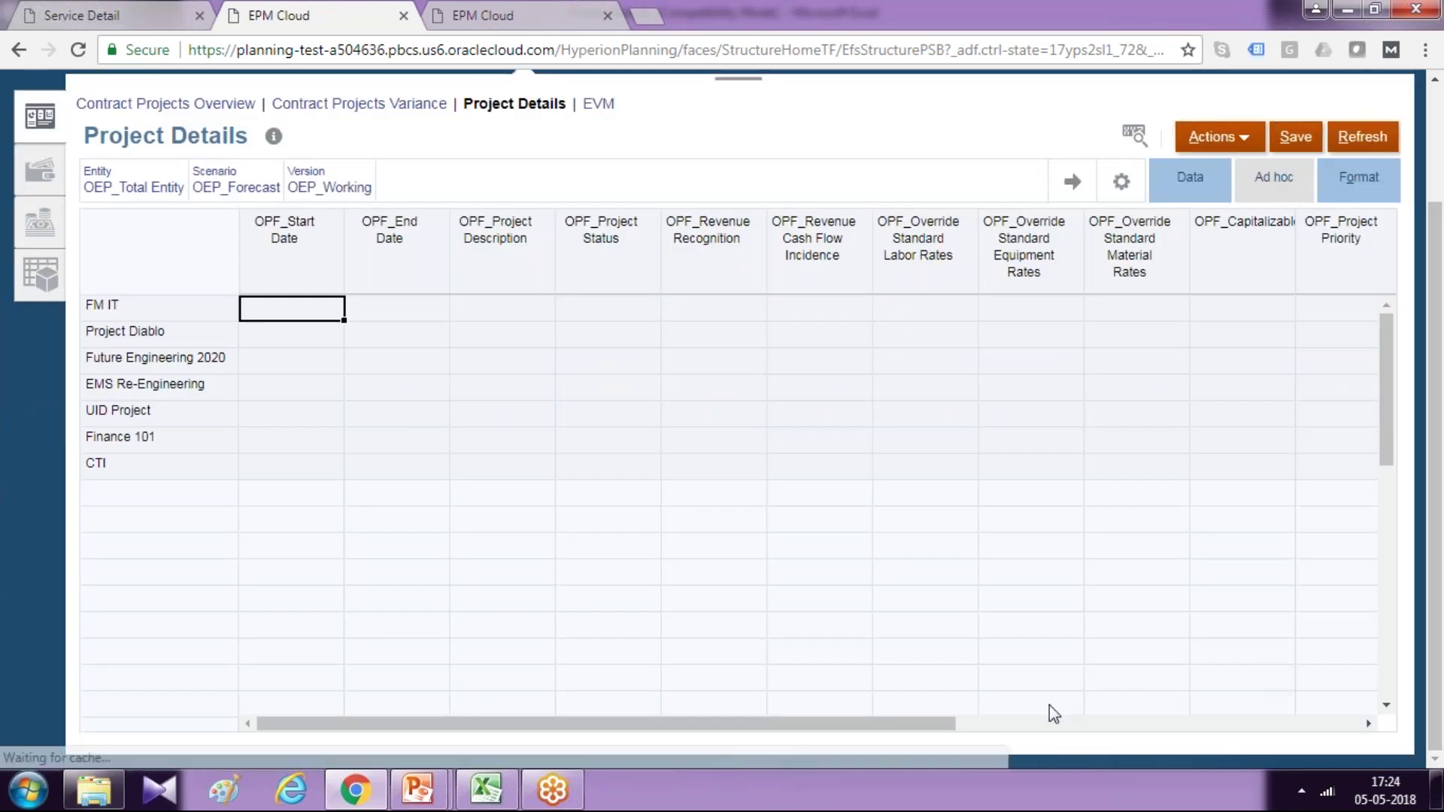
drag(1063, 725, 1308, 723)
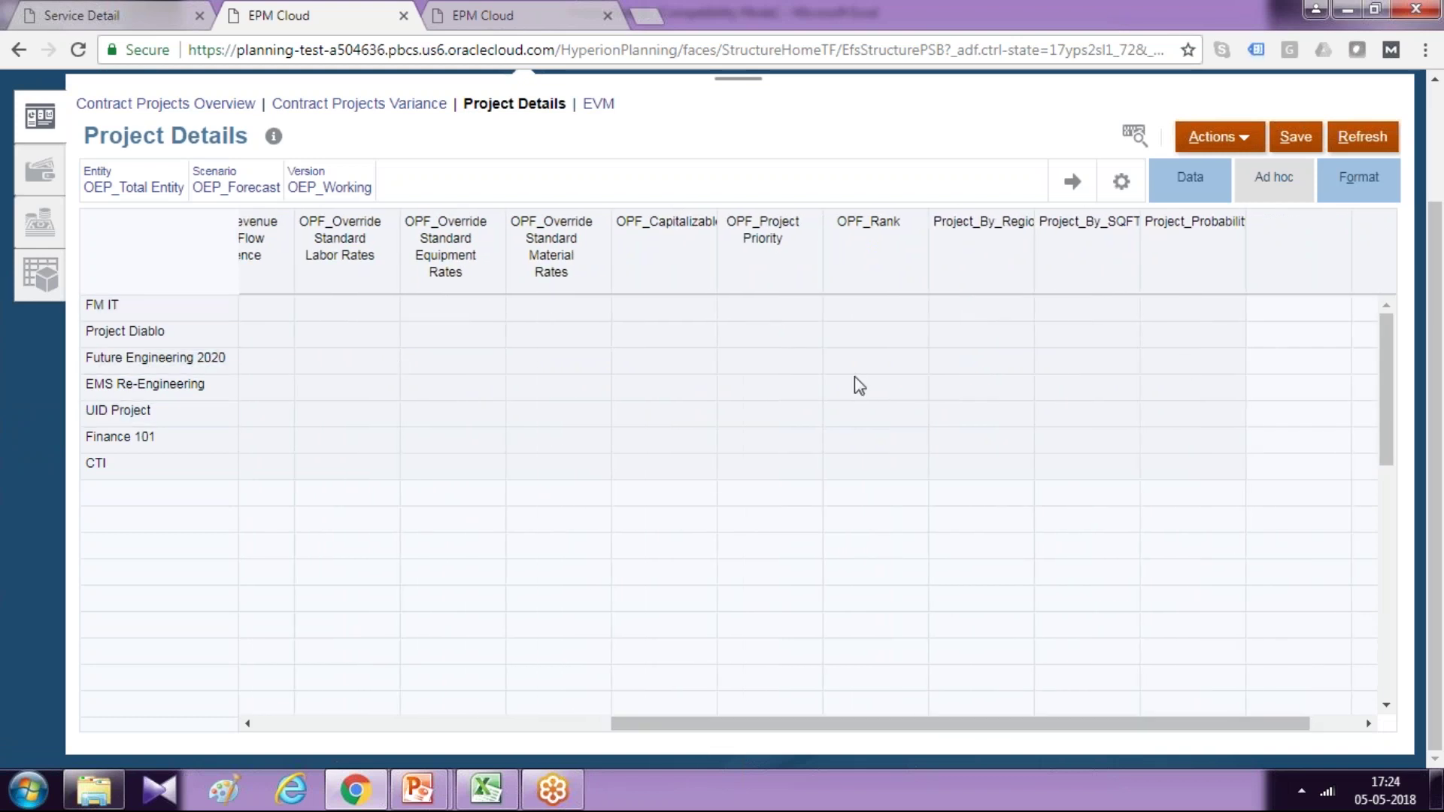
click(1198, 291)
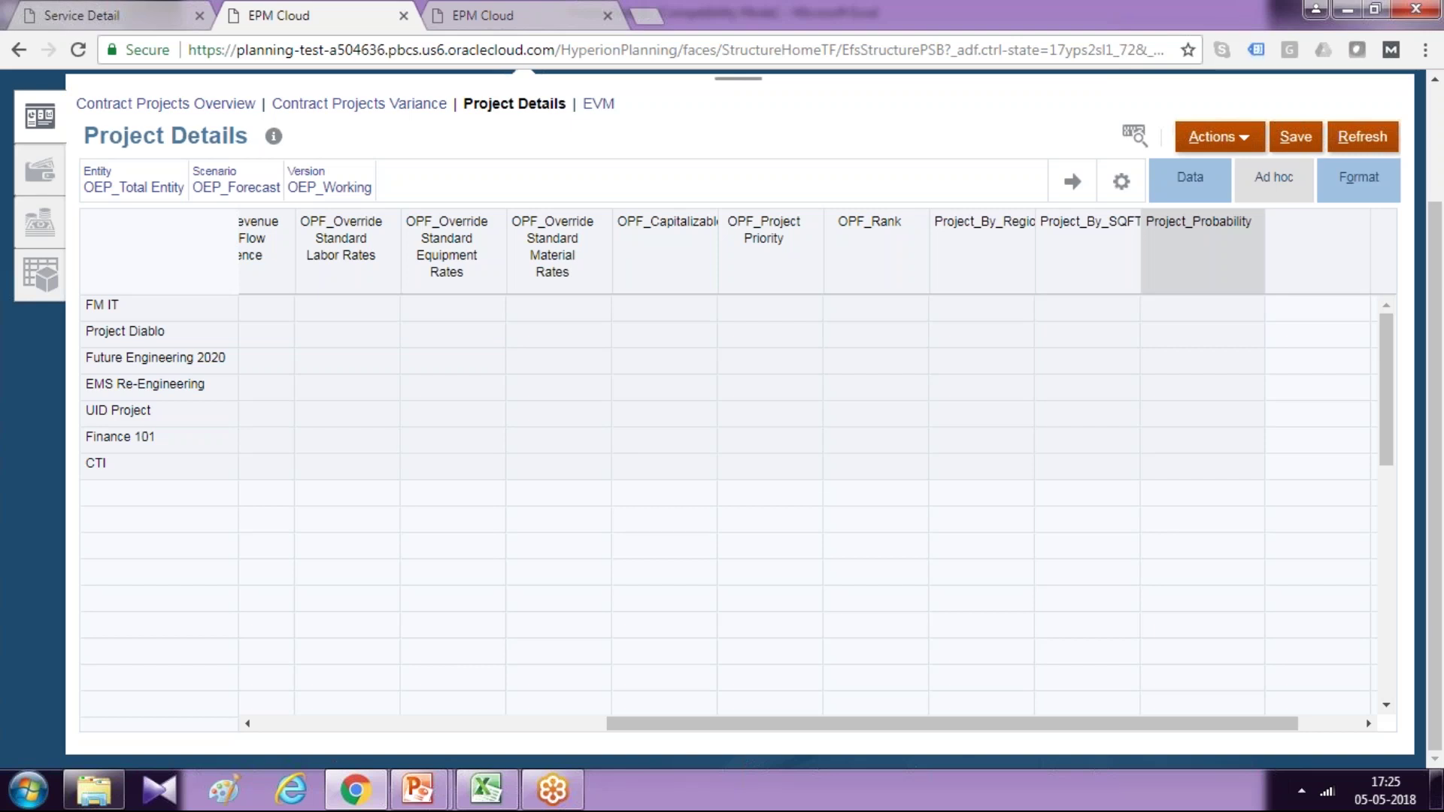
- Close the Refresh Database dialog and minimize the browser to reveal the Project Risk.xls workbook
click(554, 14)
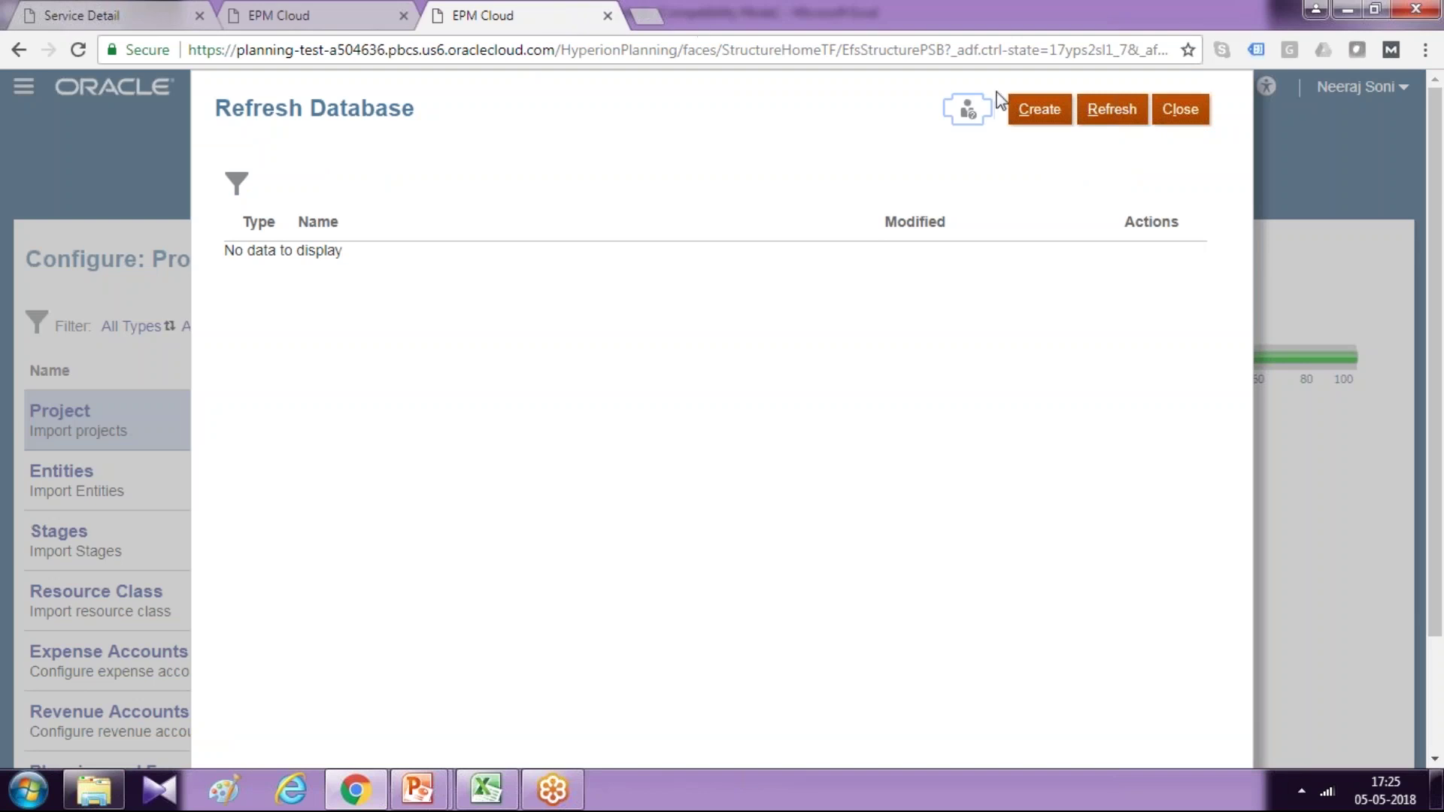
click(1179, 111)
click(1179, 111)
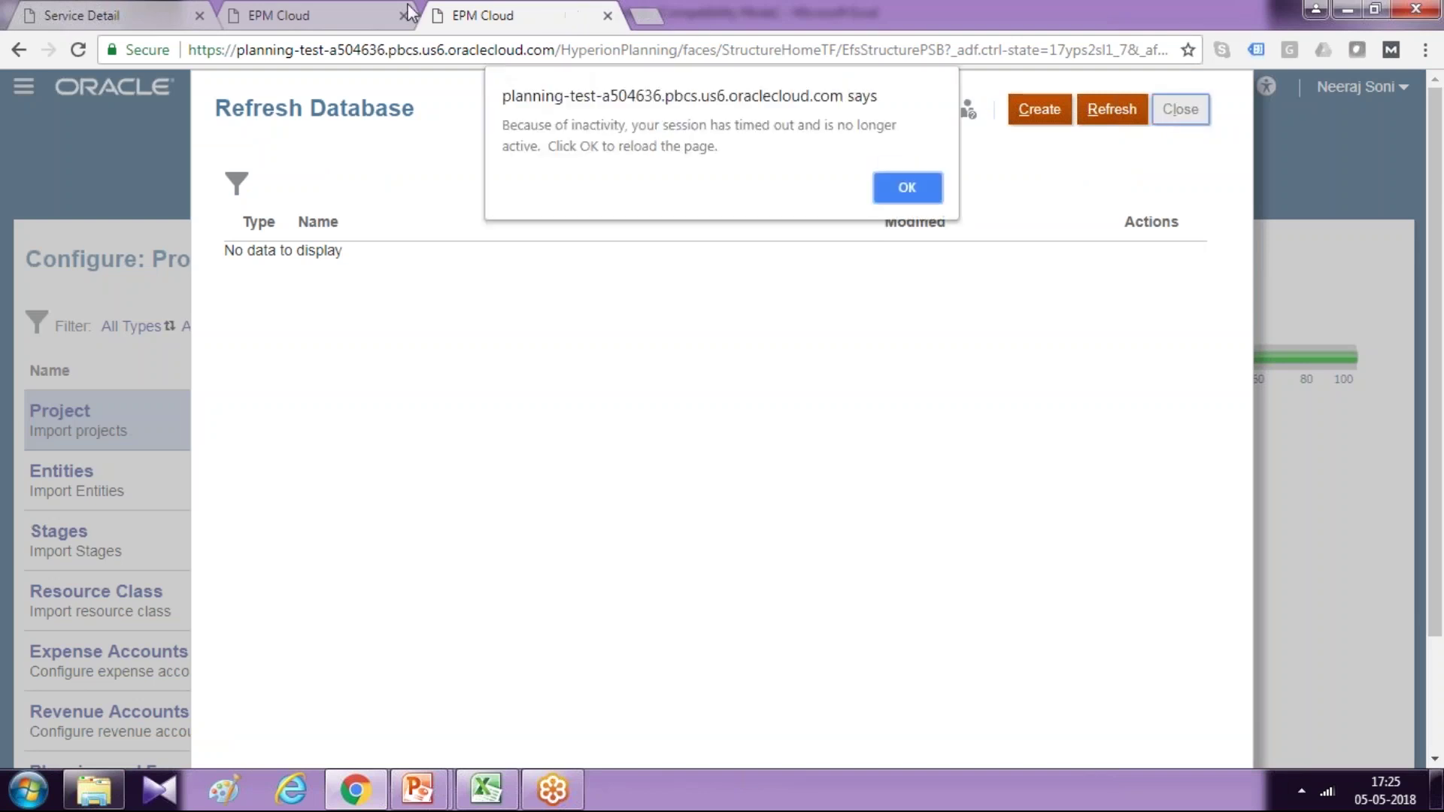
click(346, 4)
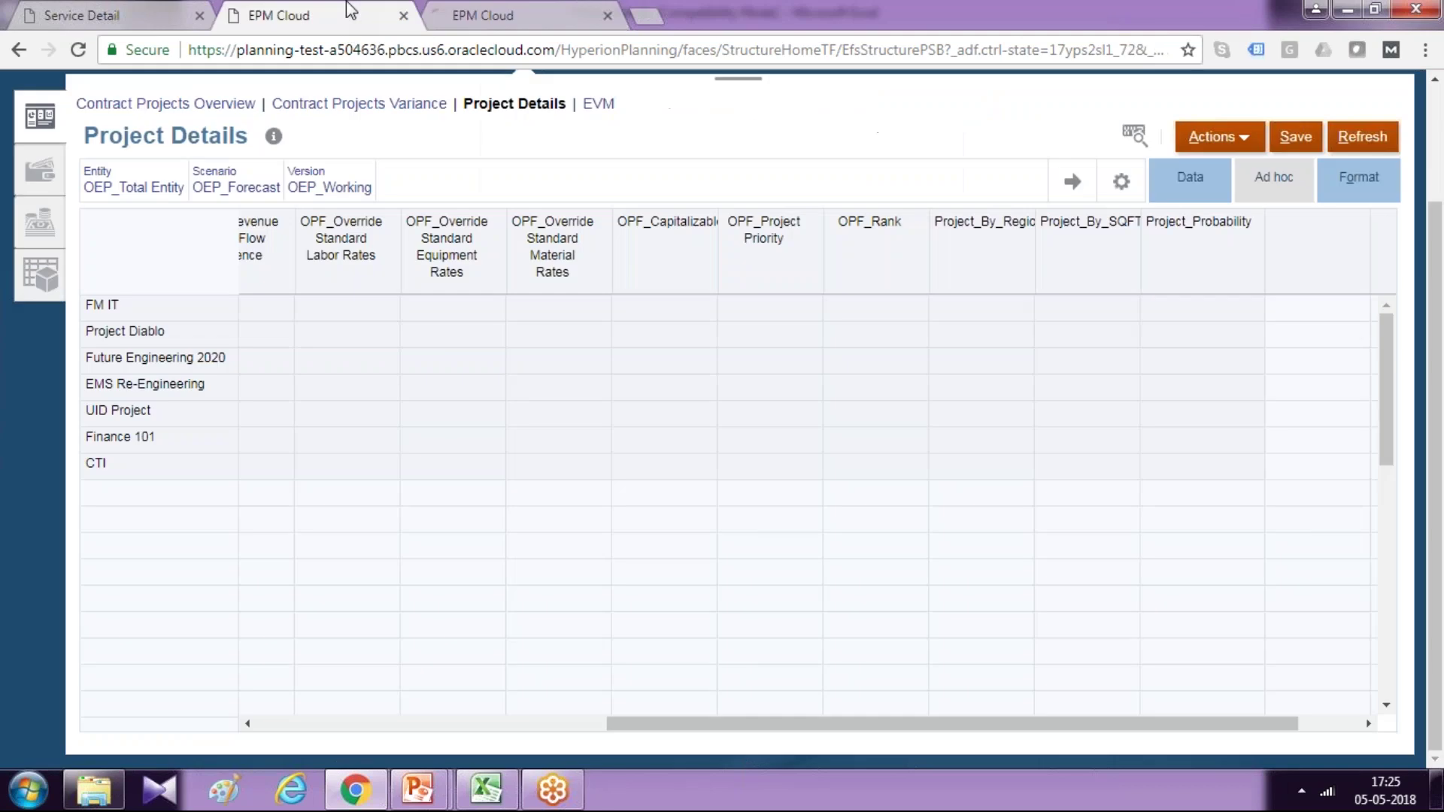
click(496, 15)
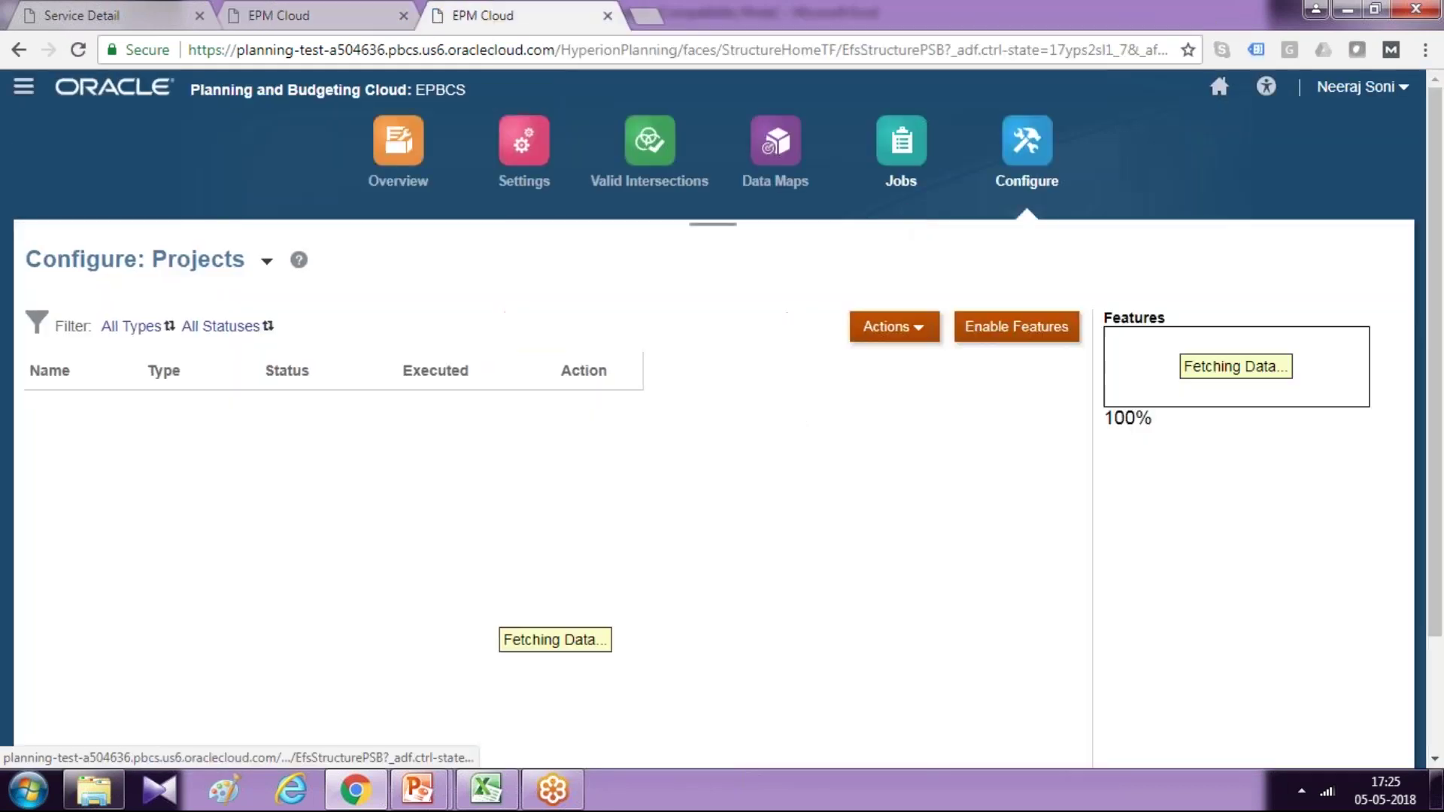
click(1347, 9)
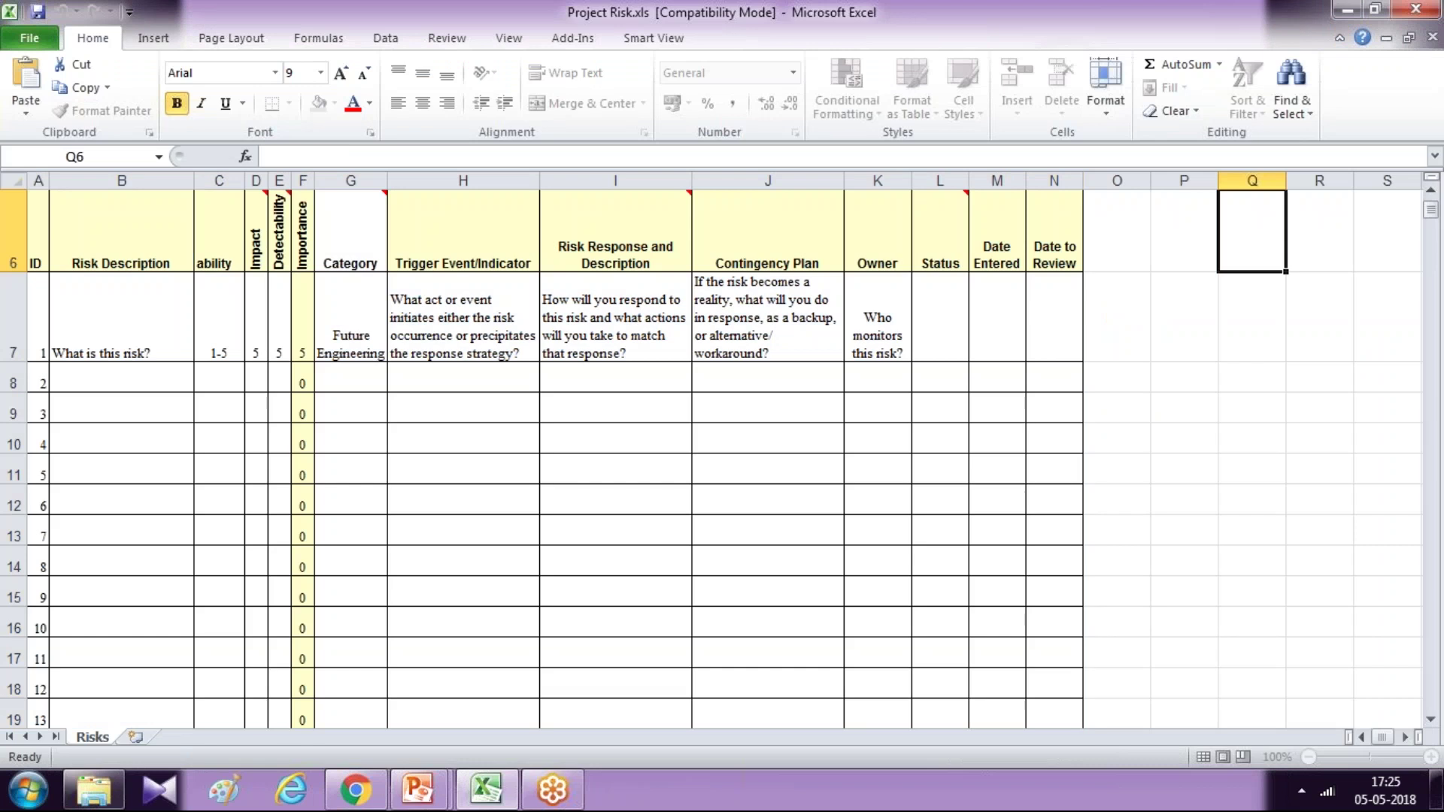
- Select the ID header cell A6 in Project Risk.xls, then bring up the PowerPoint presentation
click(1184, 233)
click(838, 267)
click(45, 267)
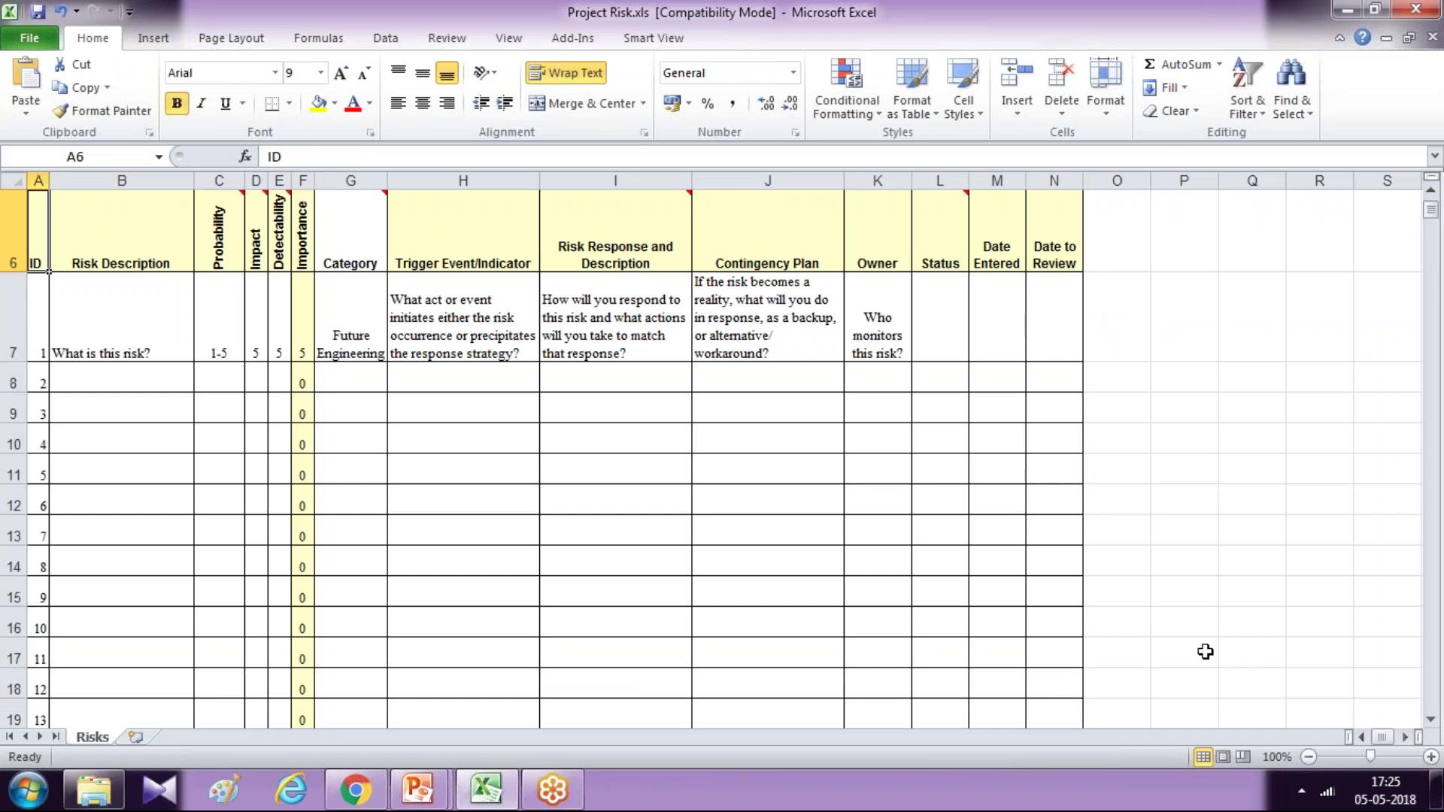
mouse_move(412, 791)
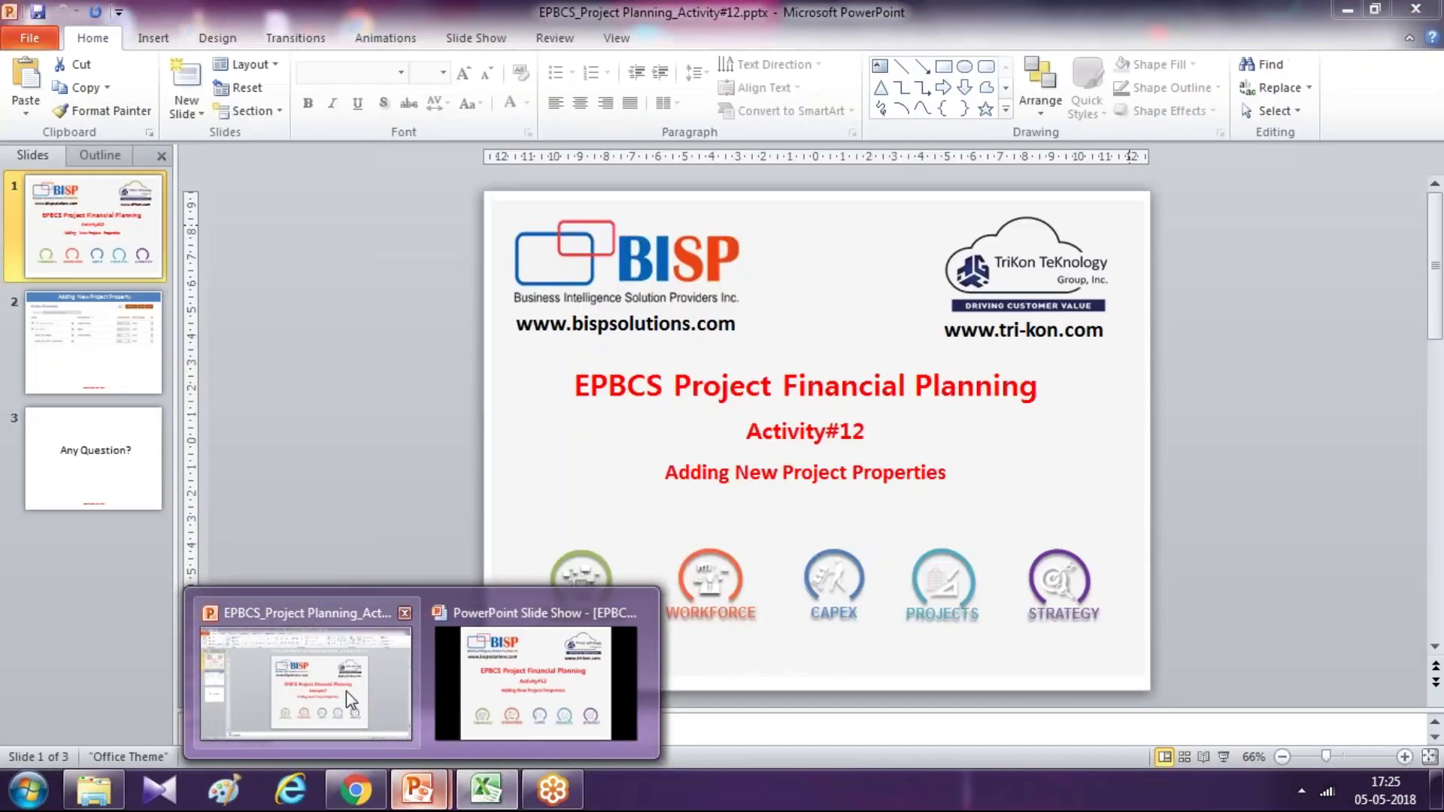
click(346, 692)
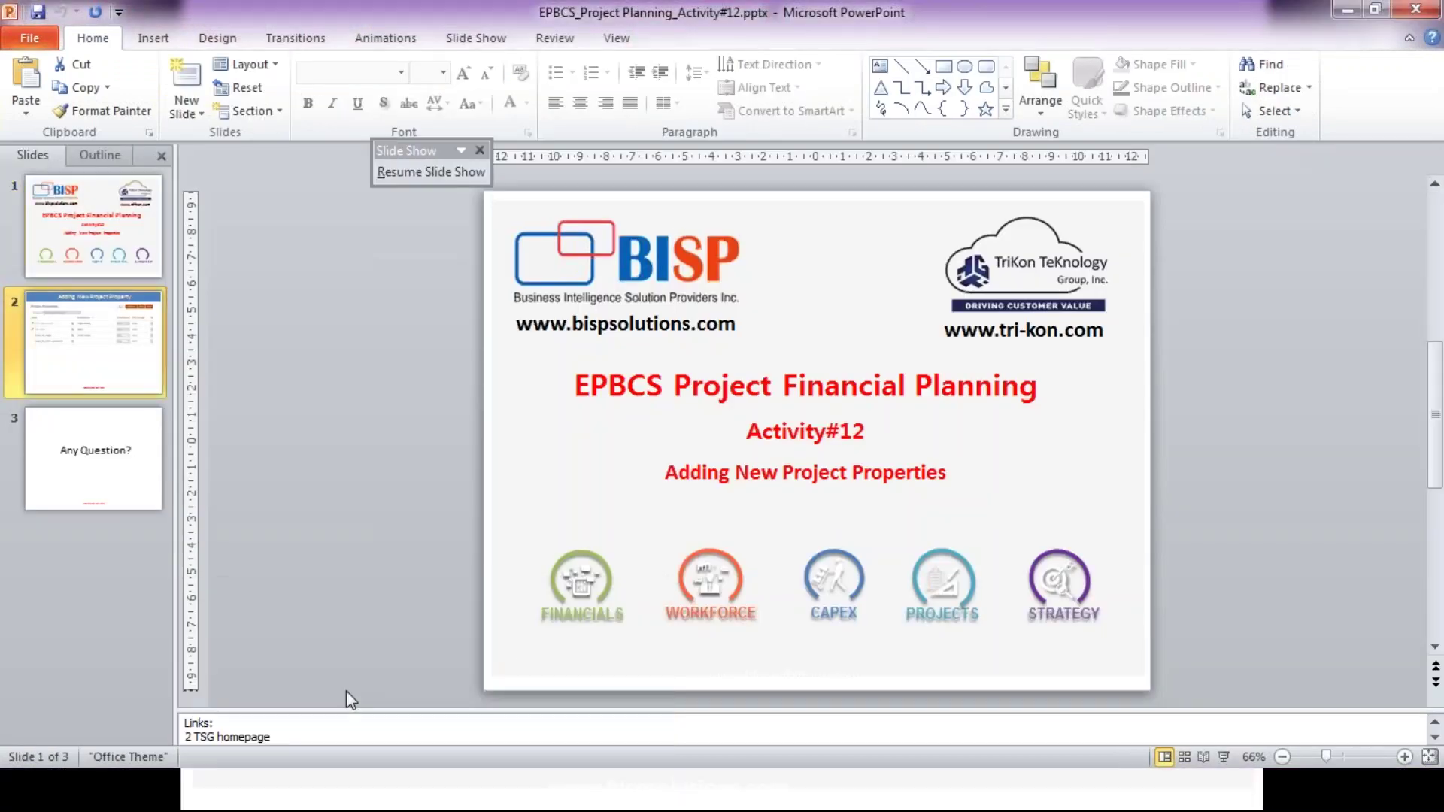